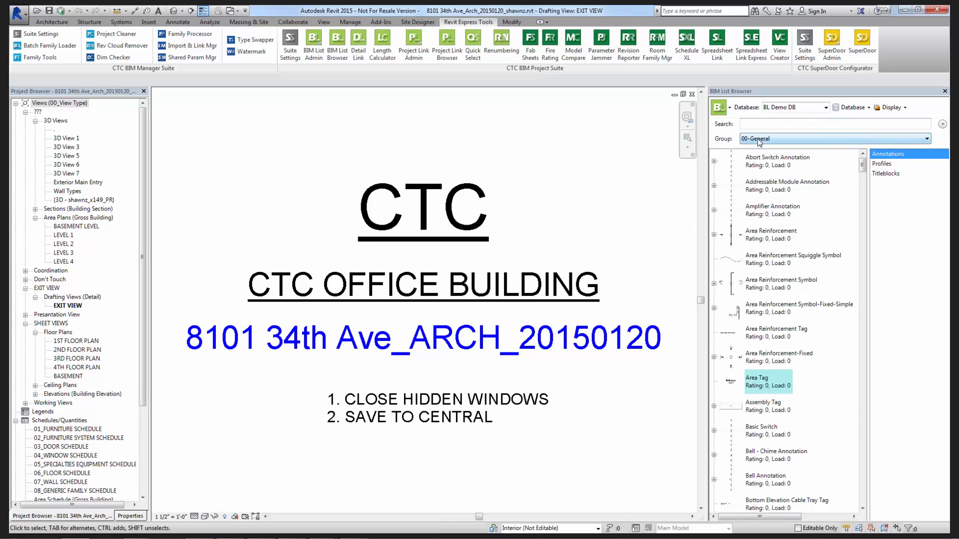
Show the Titleblocks content of the 00-General group in the BIM List Browser.
click(759, 141)
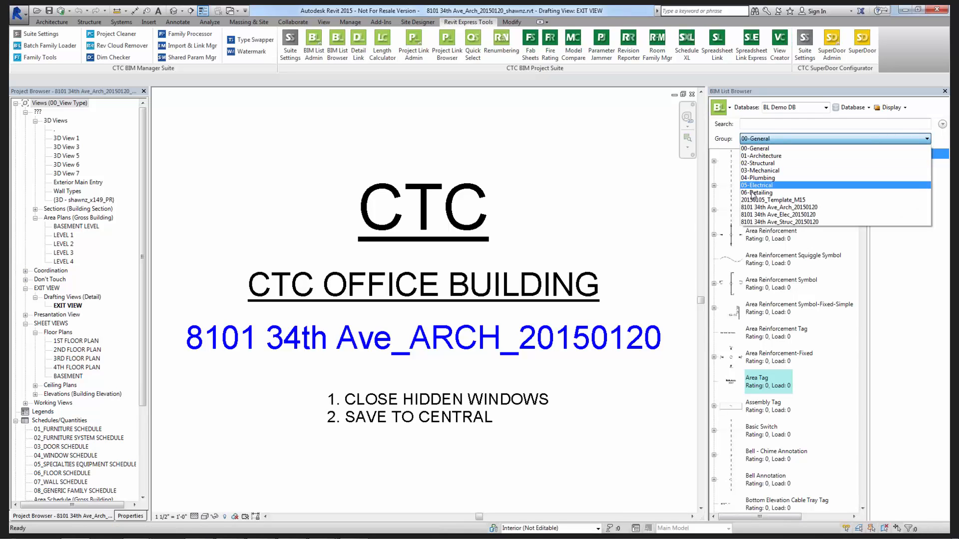
click(789, 149)
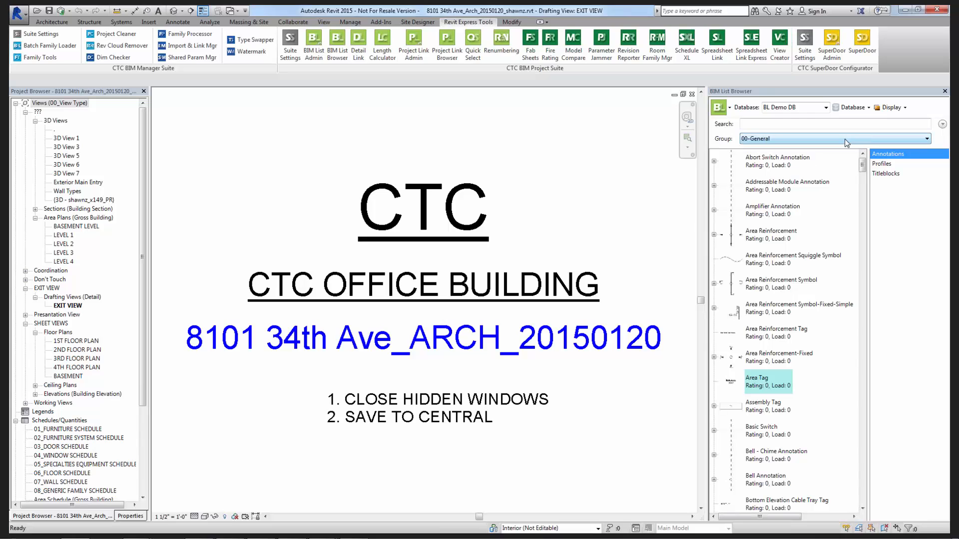
click(885, 174)
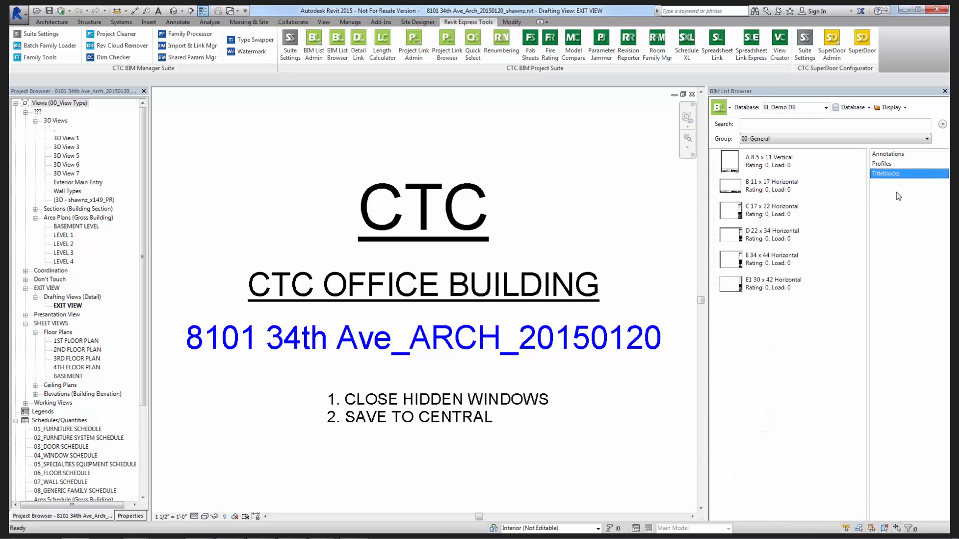
Switch to the 01-Architecture group and examine the type parameters of the Closet Shelf and Pole family's 18" Deep type.
click(880, 138)
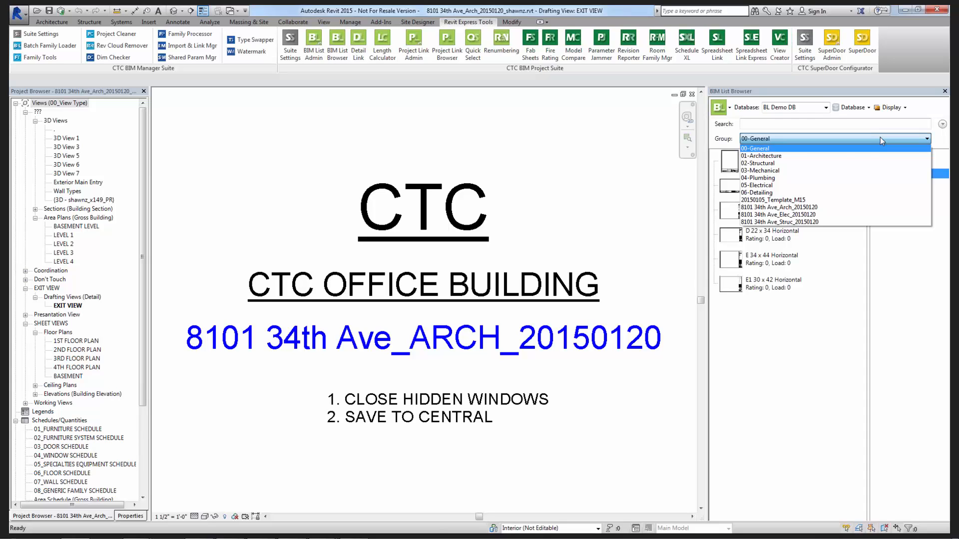
click(835, 156)
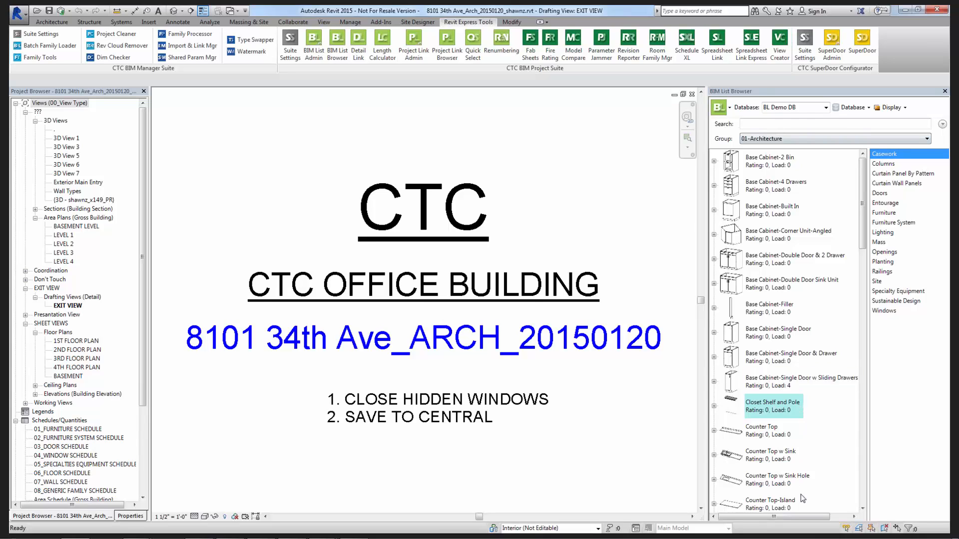
click(779, 410)
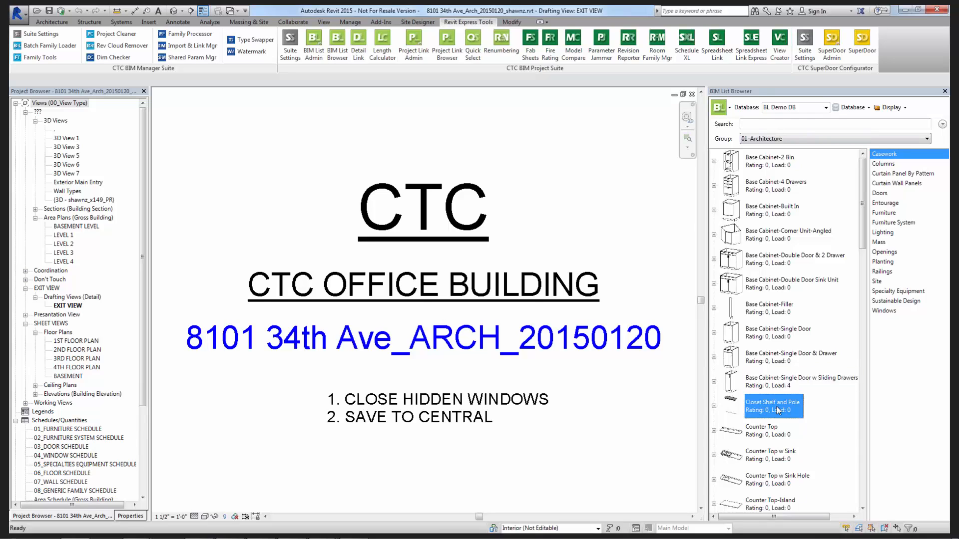
click(714, 406)
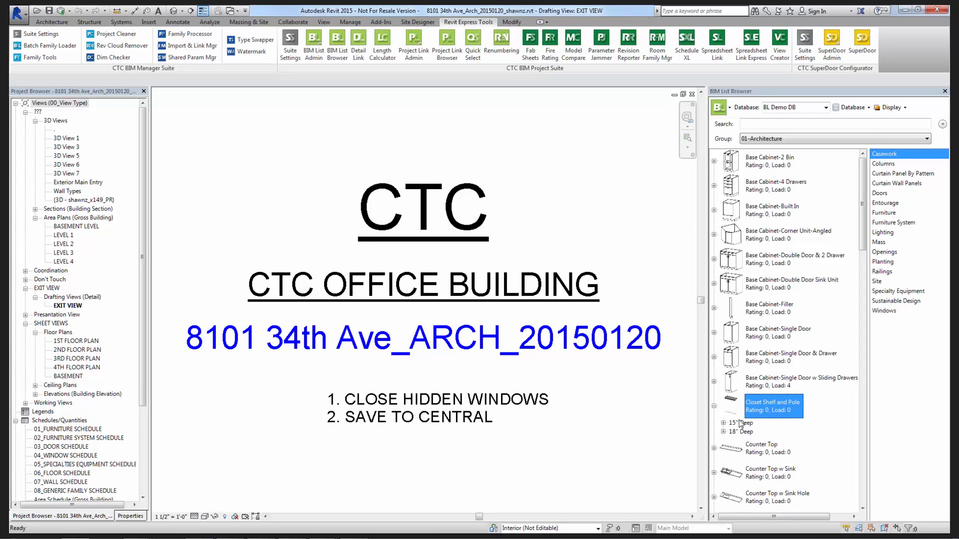
click(724, 432)
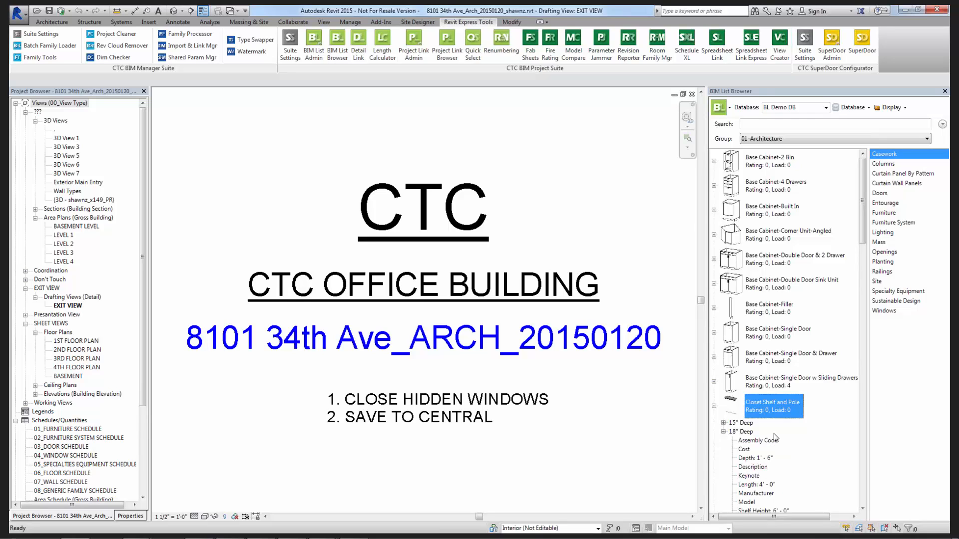
scroll(774, 437, down, 1)
scroll(774, 434, down, 3)
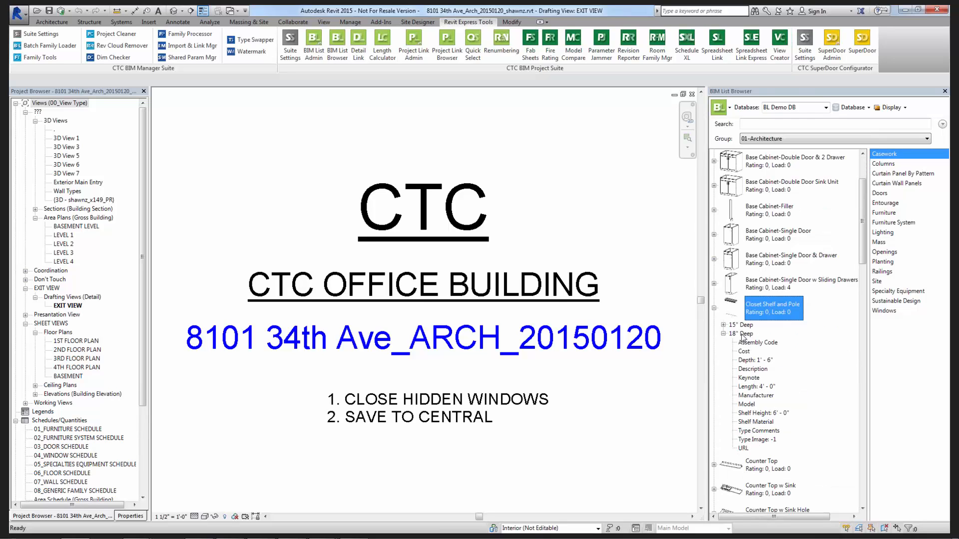
click(742, 334)
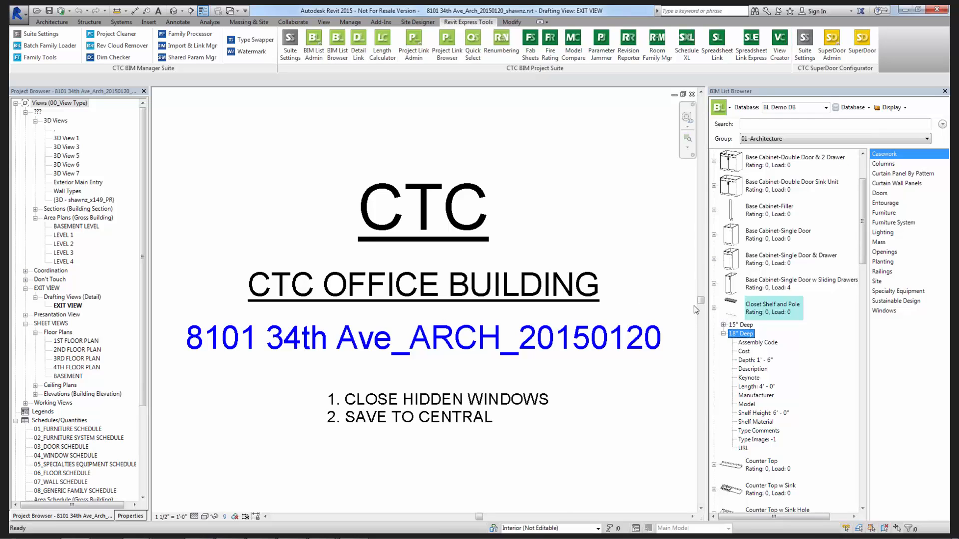
double_click(760, 316)
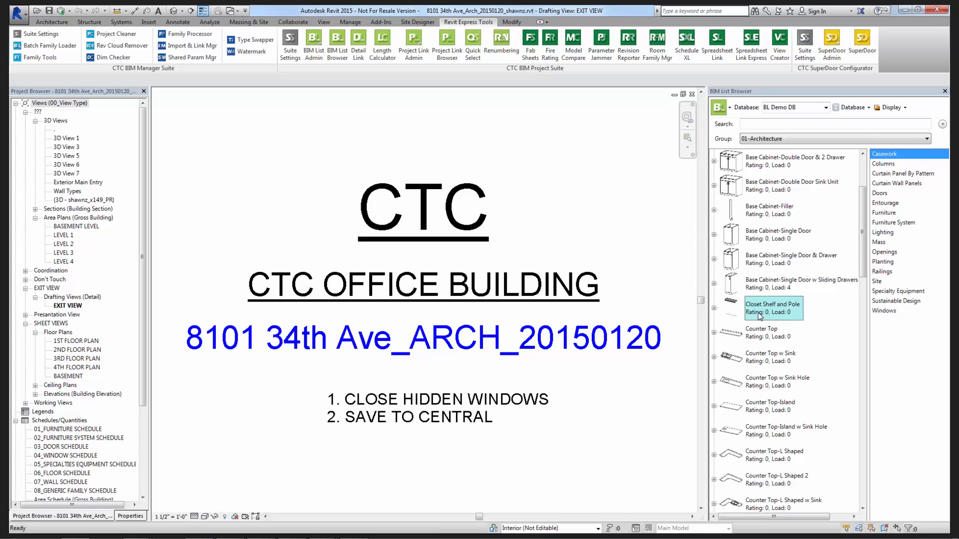
View the architectural Doors category and the Div 03-Concrete category of the 06-Detailing group.
click(883, 194)
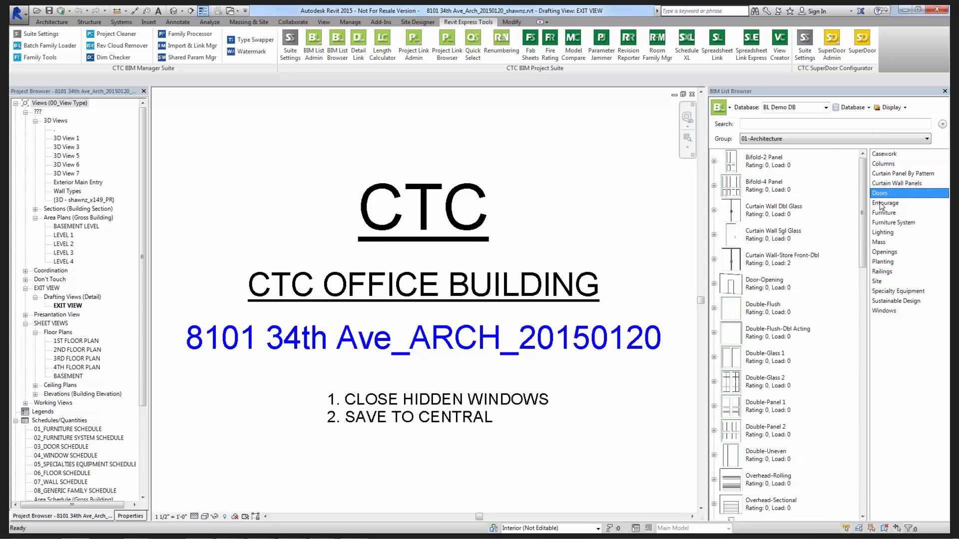
click(833, 141)
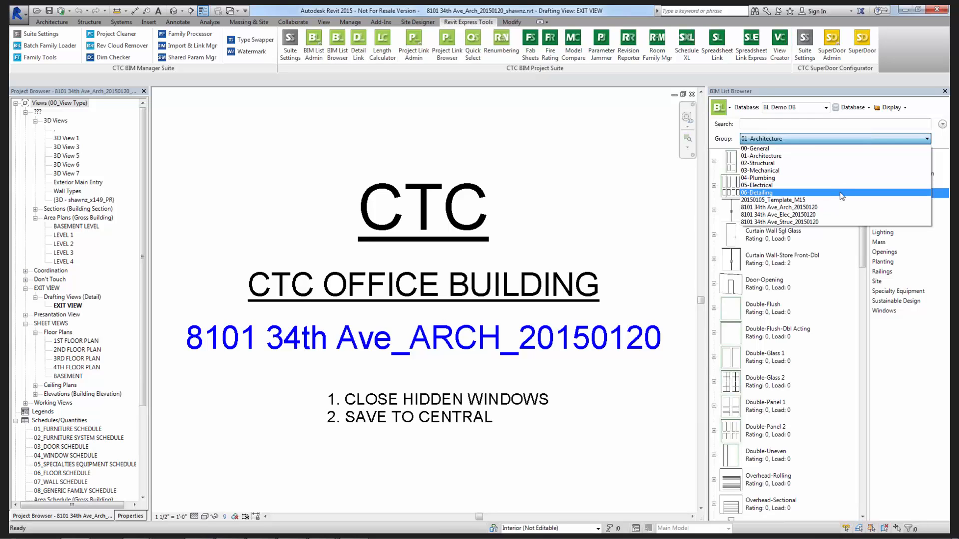
click(841, 194)
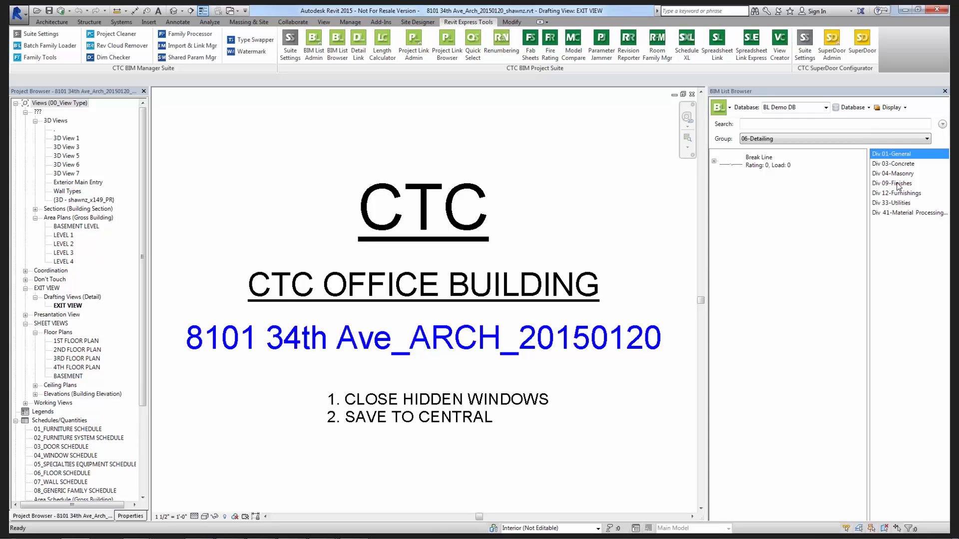
click(894, 164)
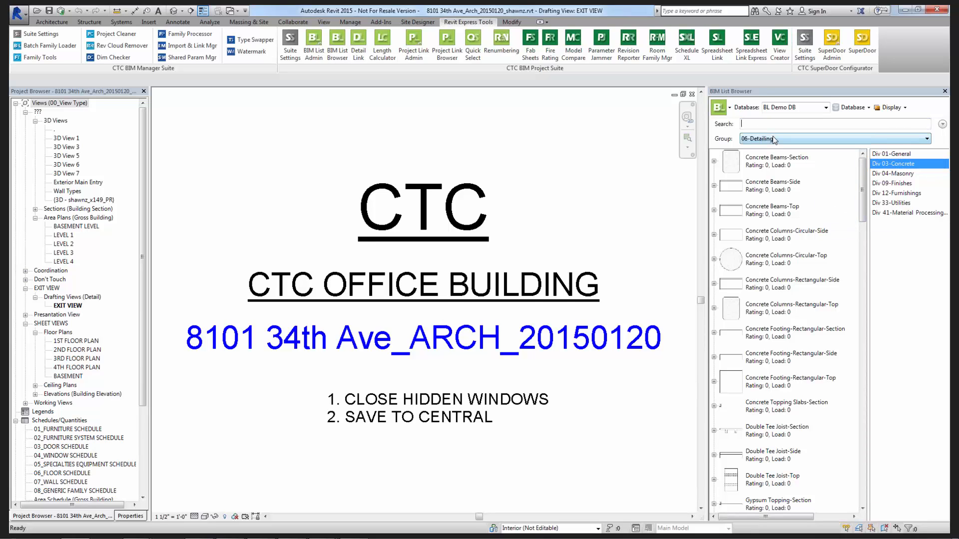
Search the Div 03-Concrete content for "concrete" and list the types of Concrete Footing-Rectangular-Section.
text(concre)
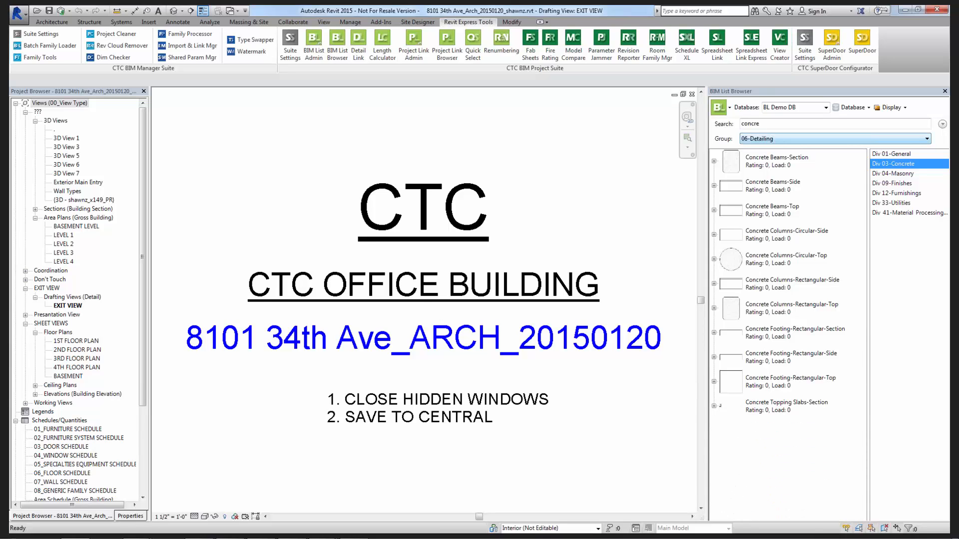
text(te)
click(714, 332)
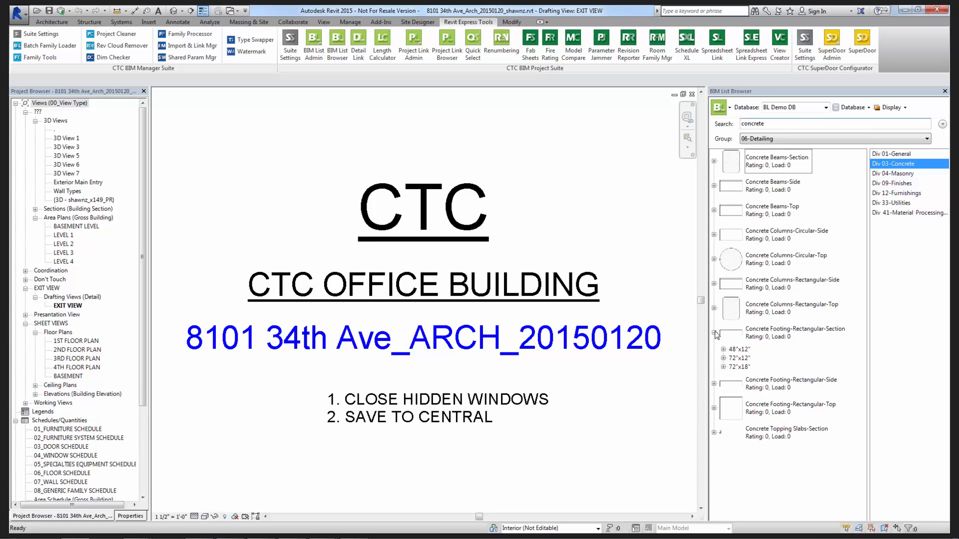
click(768, 343)
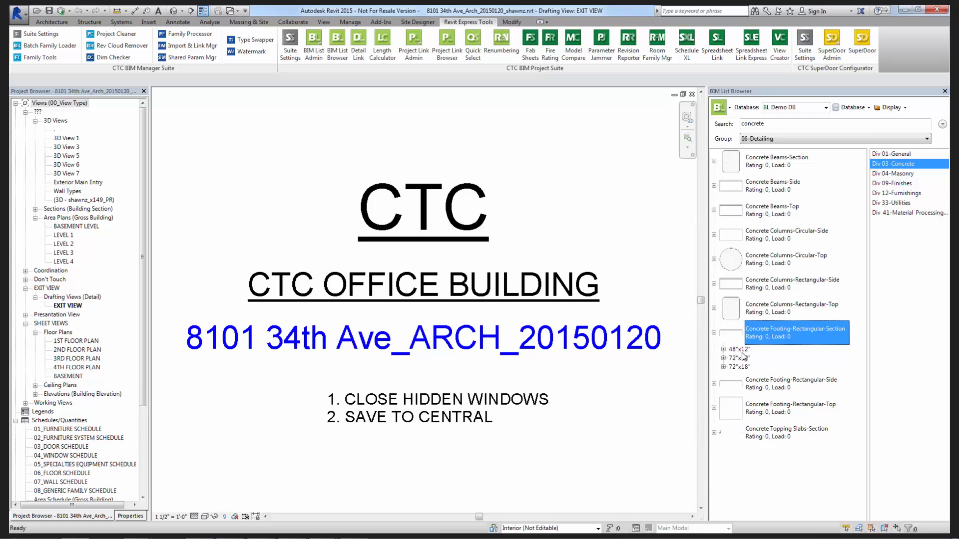
Search the Div 04-Masonry category for "brick" and list the types of the Bricks-Side family.
click(877, 174)
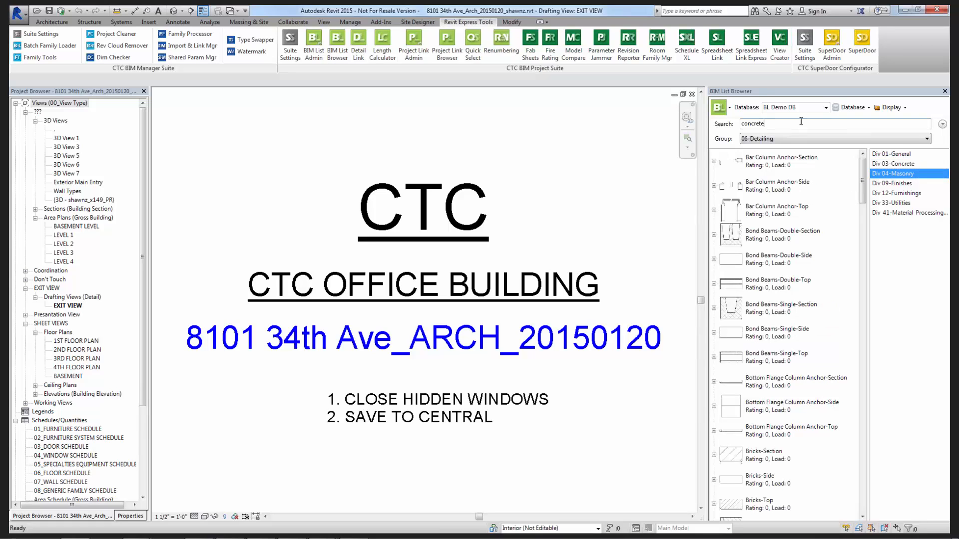
drag(773, 123, 713, 122)
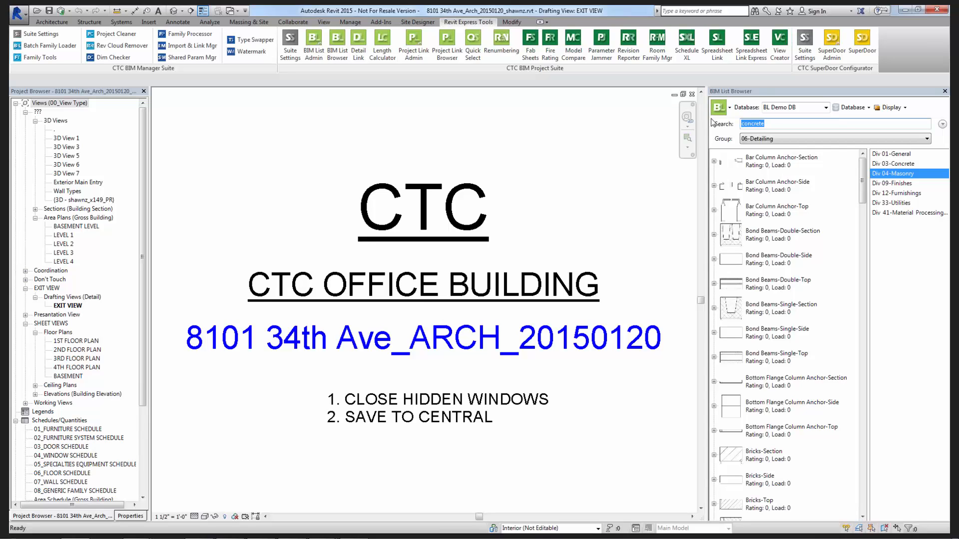
text(brick)
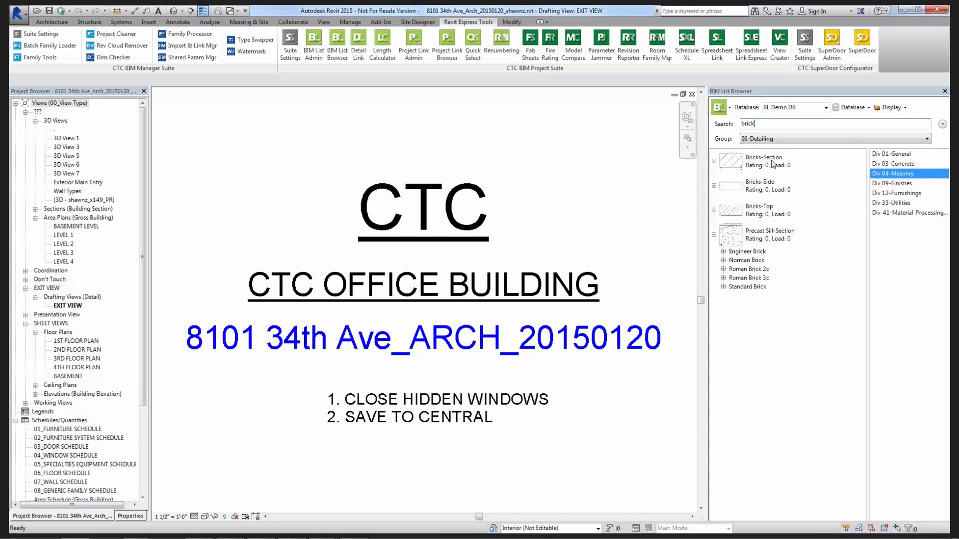
click(735, 234)
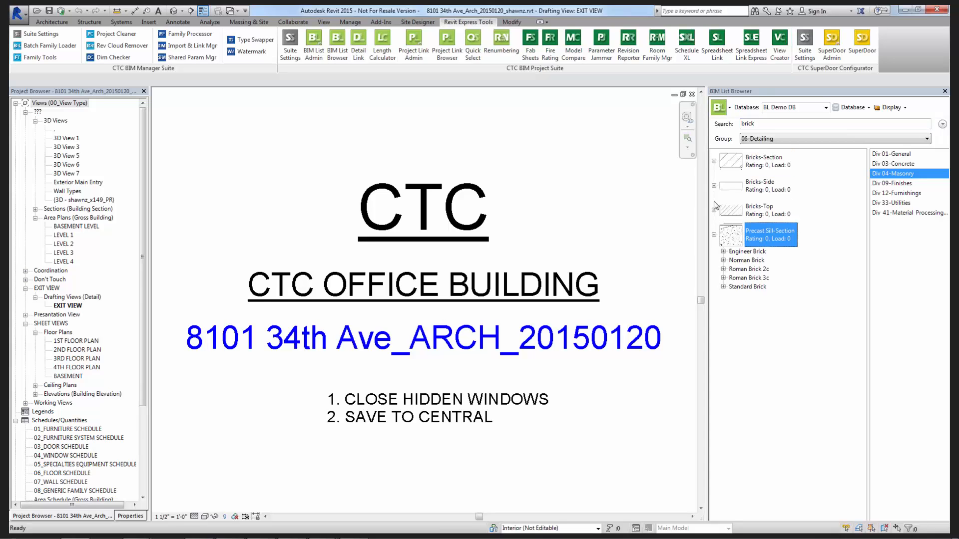
click(714, 186)
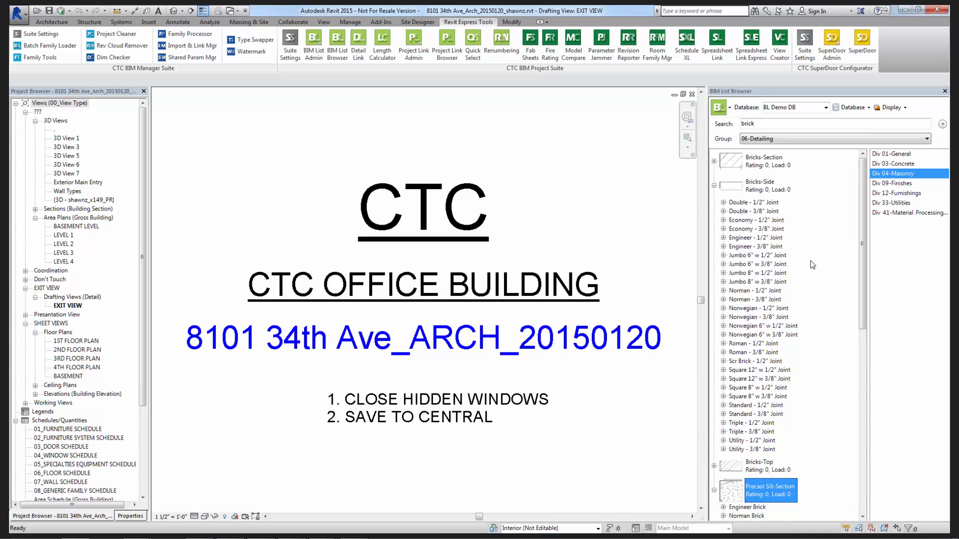
Collapse the type lists of the Bricks-Side and Precast Sill-Section families.
click(761, 123)
drag(760, 124, 739, 124)
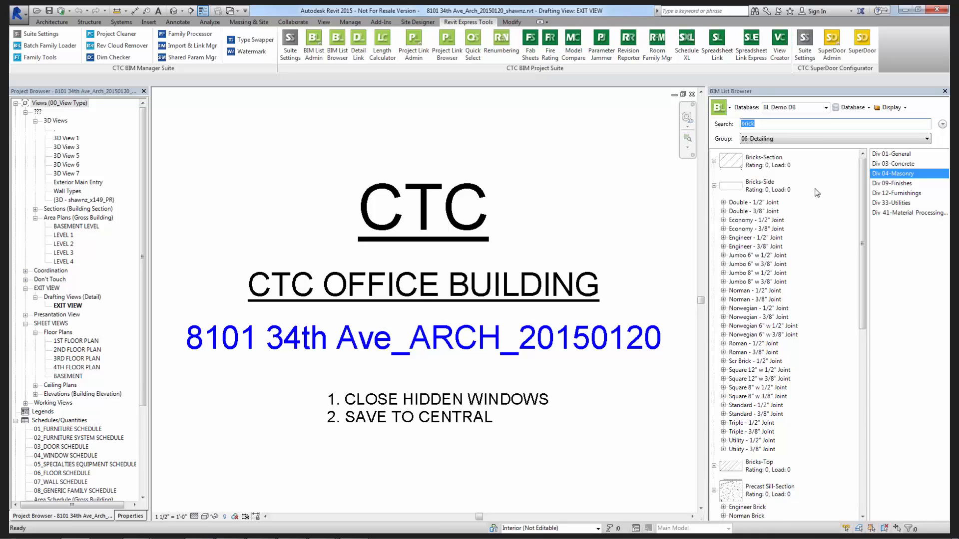
click(714, 186)
click(722, 239)
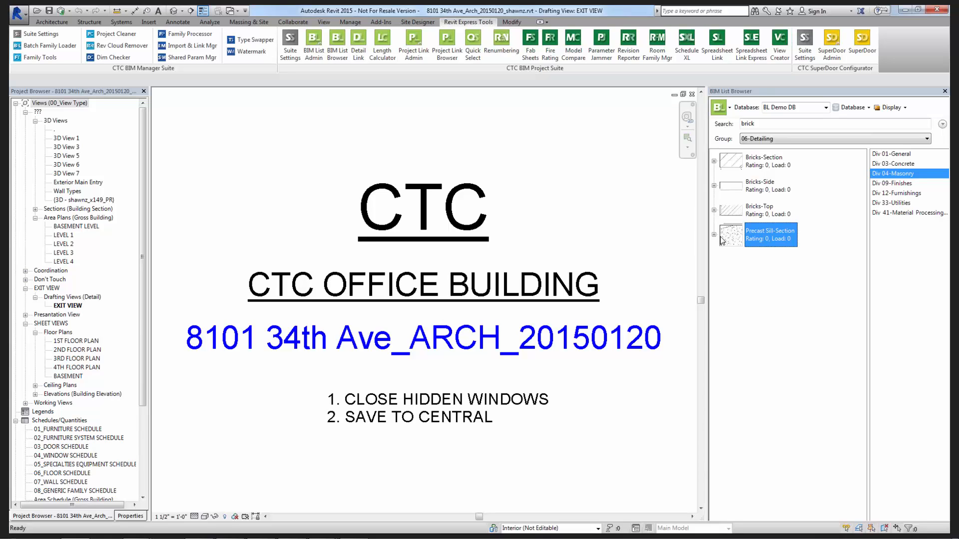
Set the first filter of an advanced search to Category Name Equal Doors.
click(942, 125)
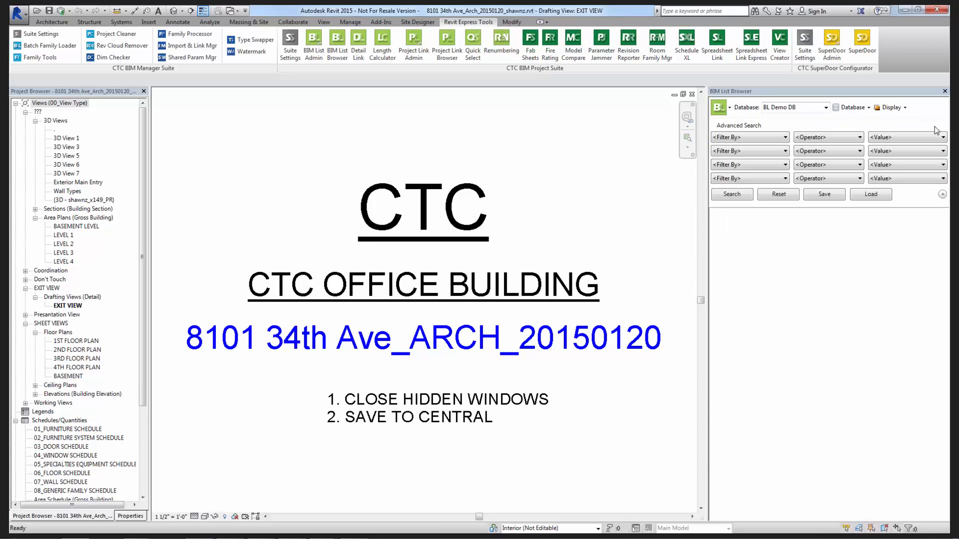
click(785, 138)
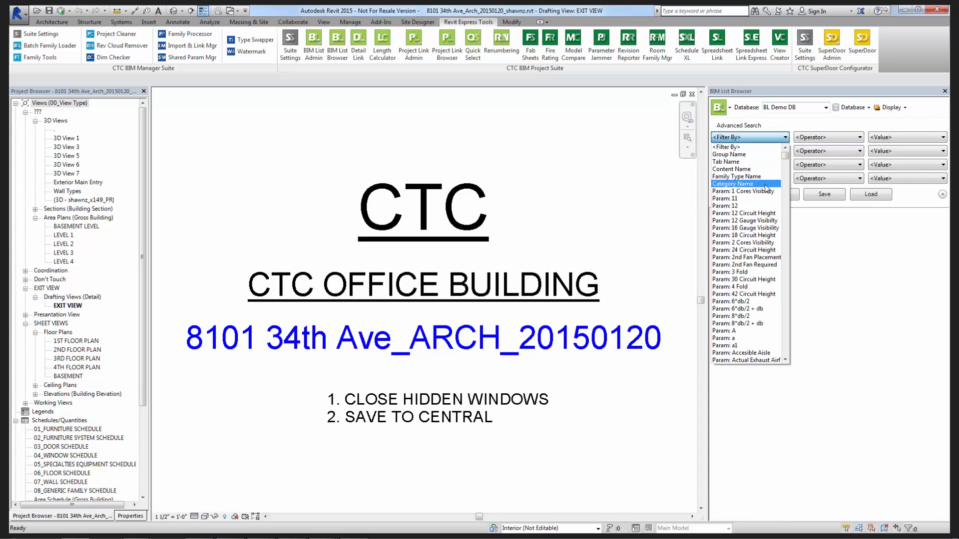
click(765, 188)
click(824, 138)
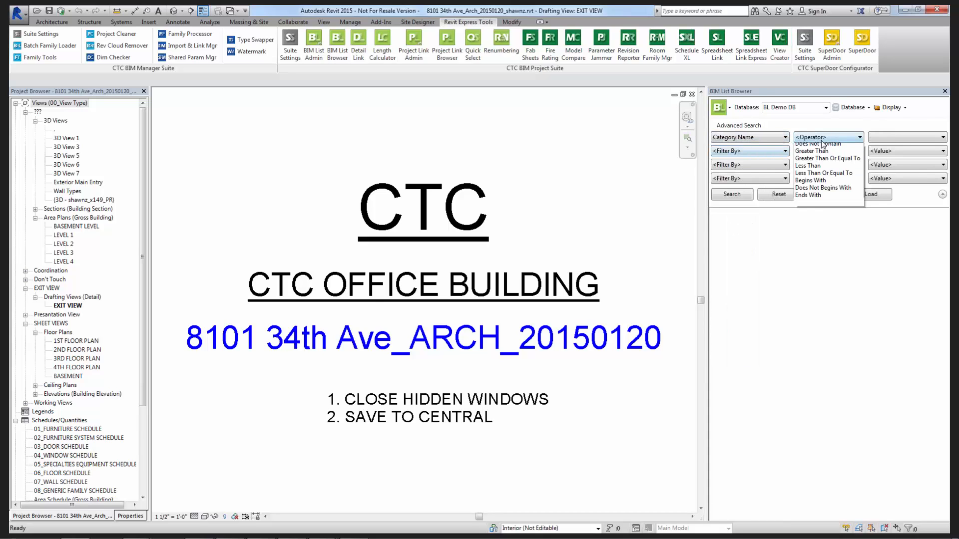
click(830, 155)
click(883, 139)
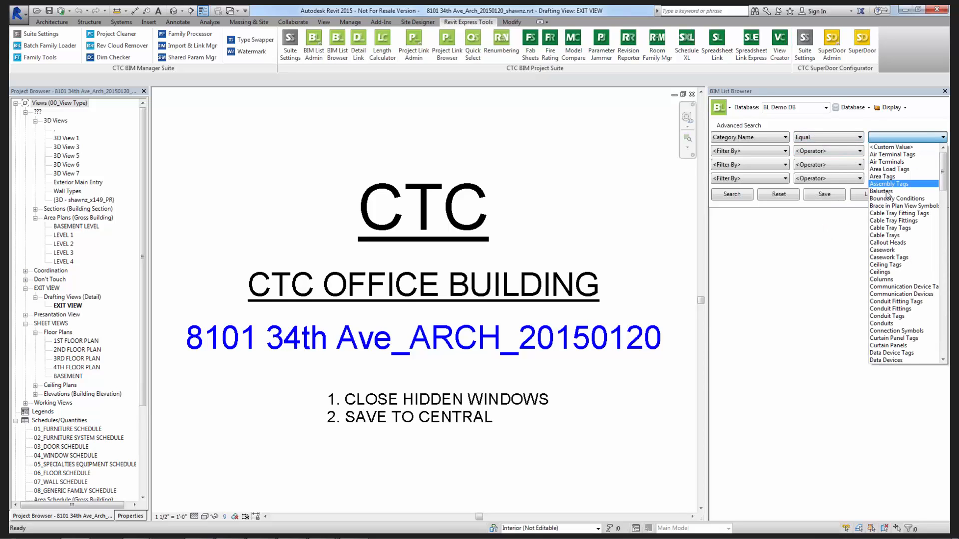
scroll(885, 212, down, 5)
click(886, 215)
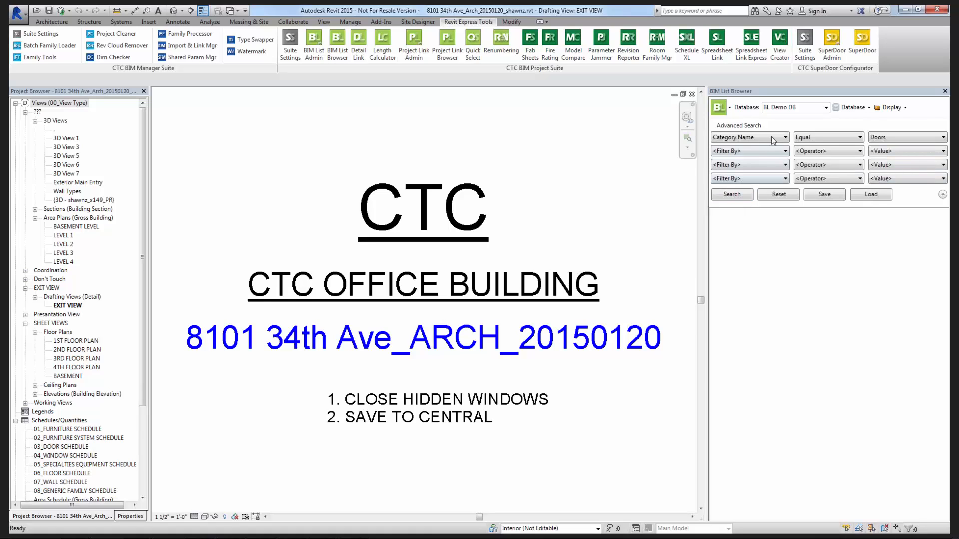
Run the advanced search and expand the Doors results under 01-Architecture.
click(744, 193)
click(714, 212)
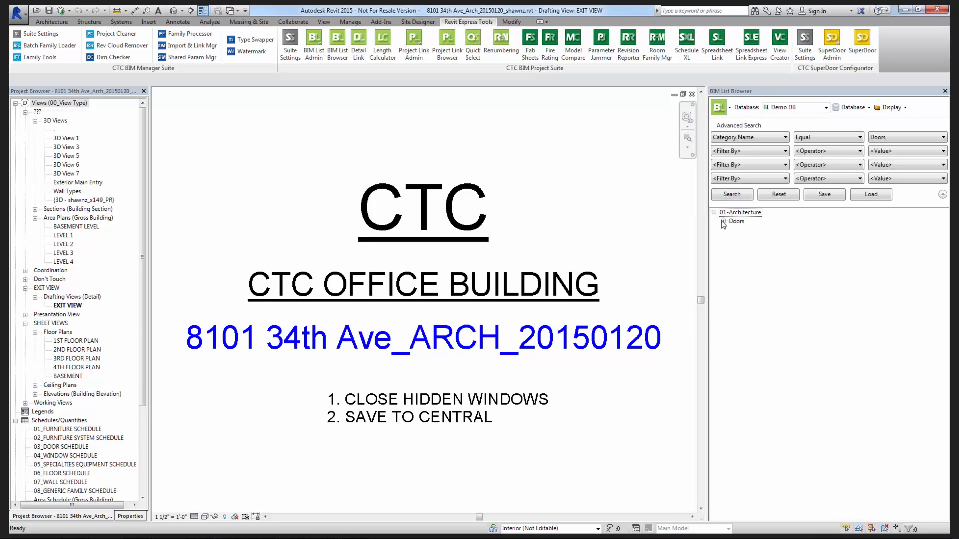
click(723, 221)
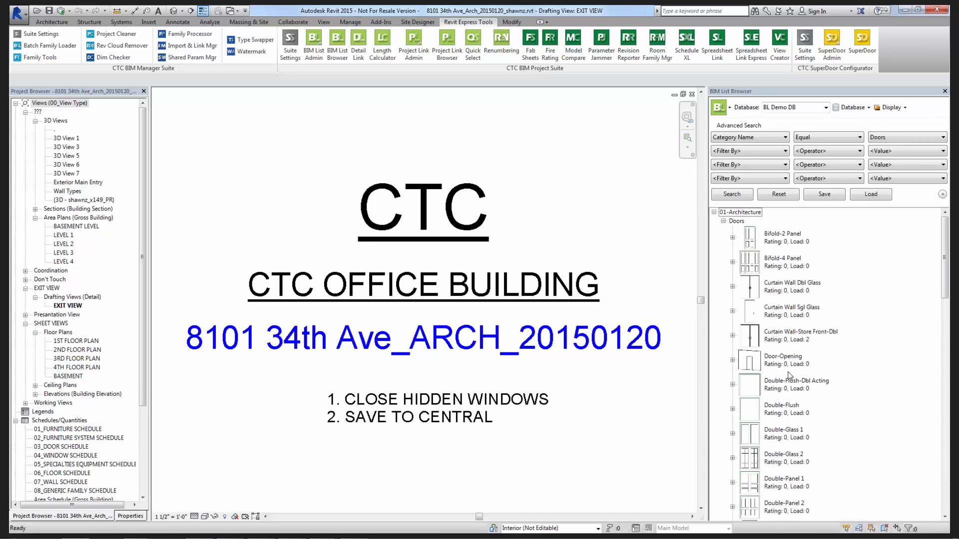
Set the second advanced search filter to Content Name Contains with the custom value "Double".
click(753, 150)
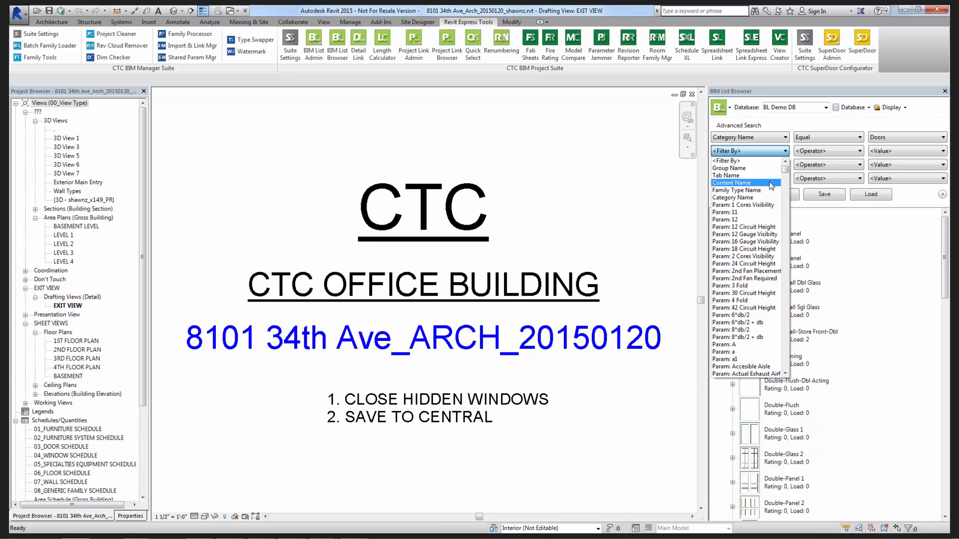
click(771, 186)
click(824, 151)
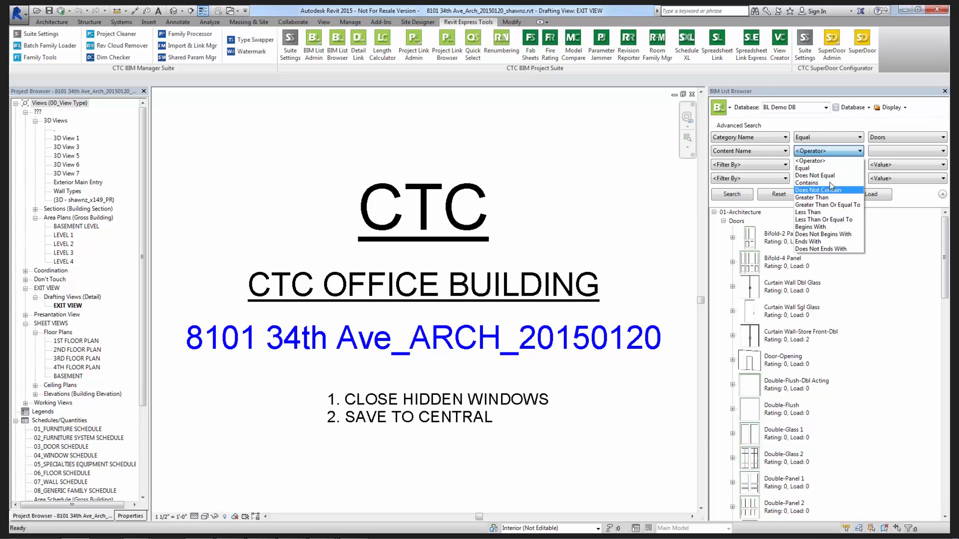
click(829, 182)
click(879, 152)
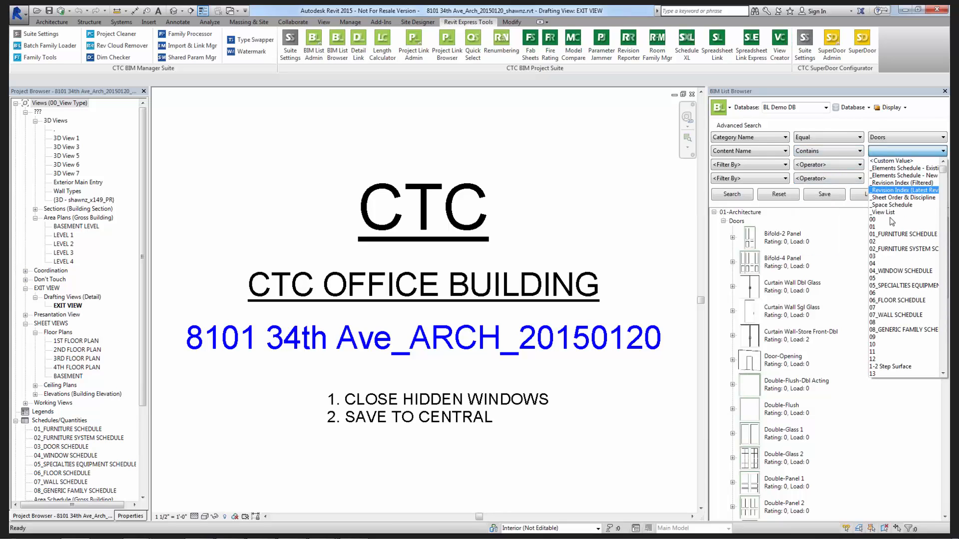
click(895, 161)
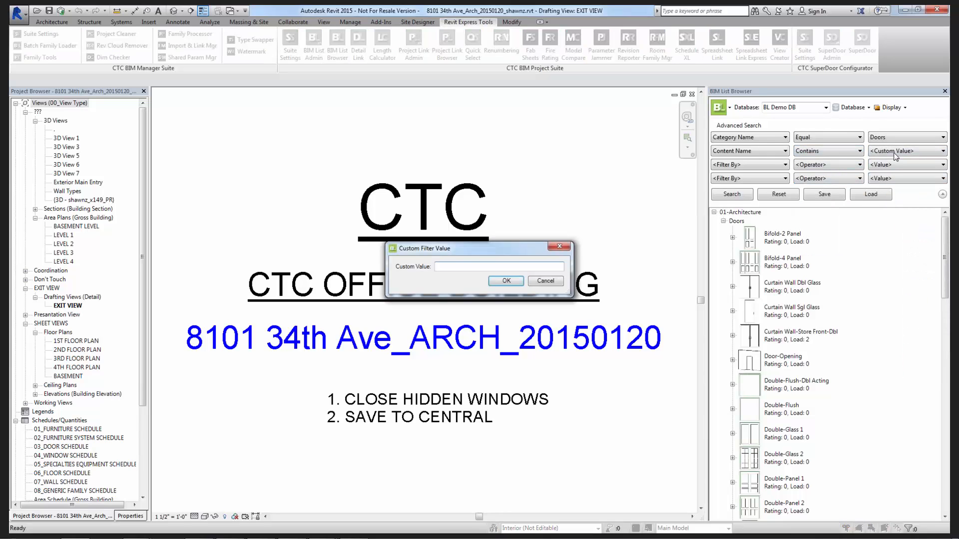
text(Double)
key(Return)
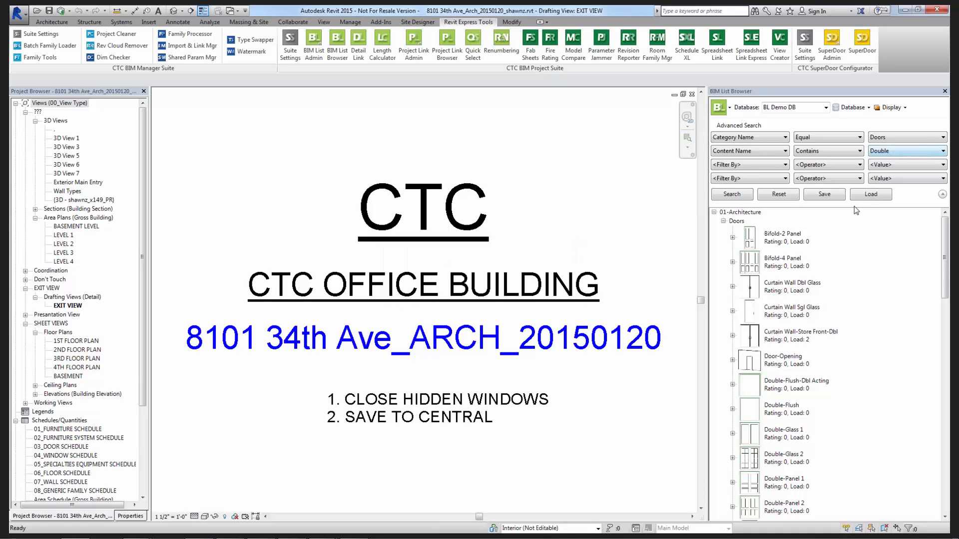
Run the advanced search, expand Doors under 01-Architecture and select the Double-Flush-Dbl Acting family.
click(743, 197)
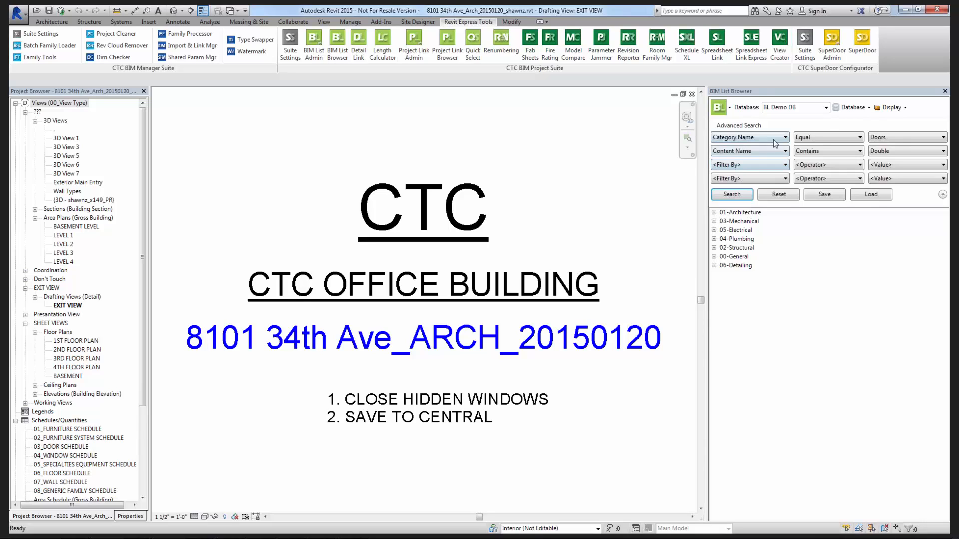
click(714, 212)
click(723, 229)
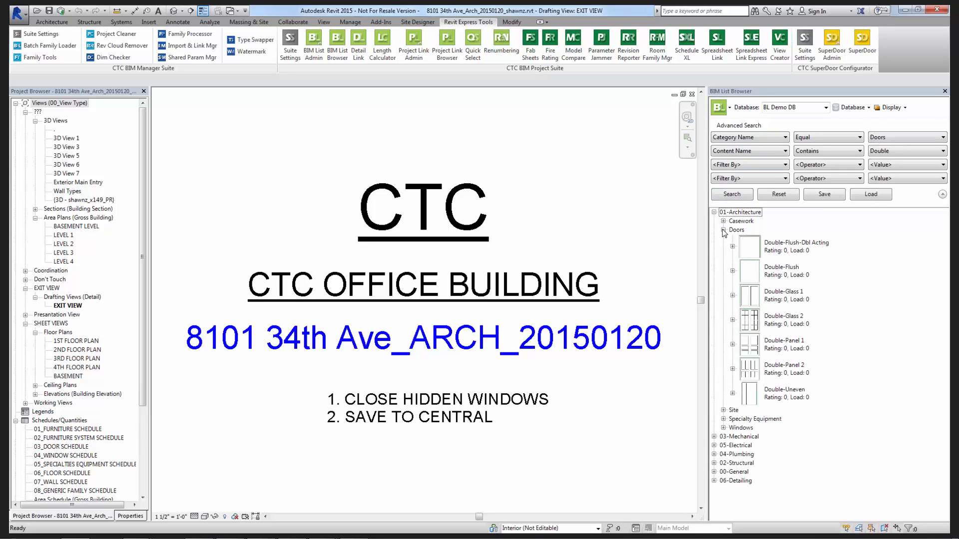
click(781, 246)
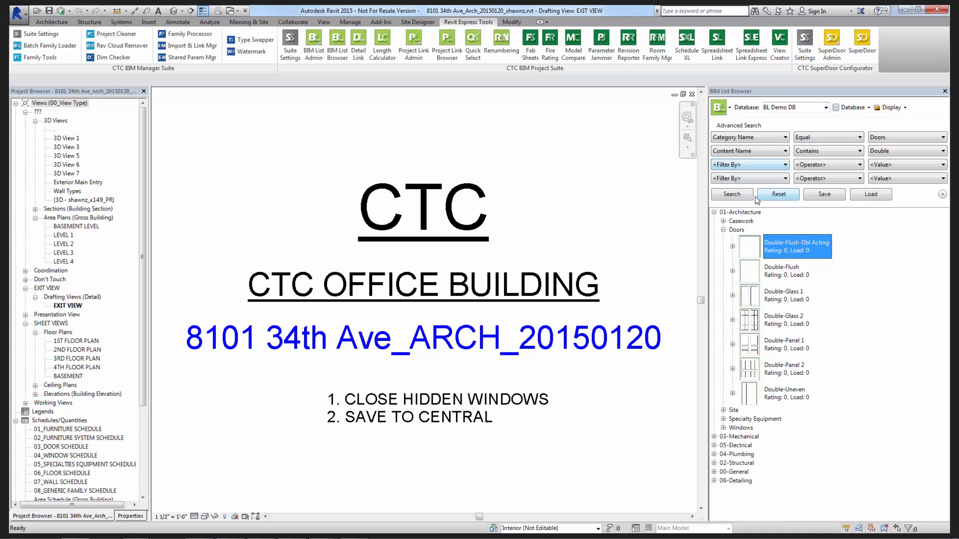
Leave the advanced search and list the Doors category of the 01-Architecture group.
click(943, 195)
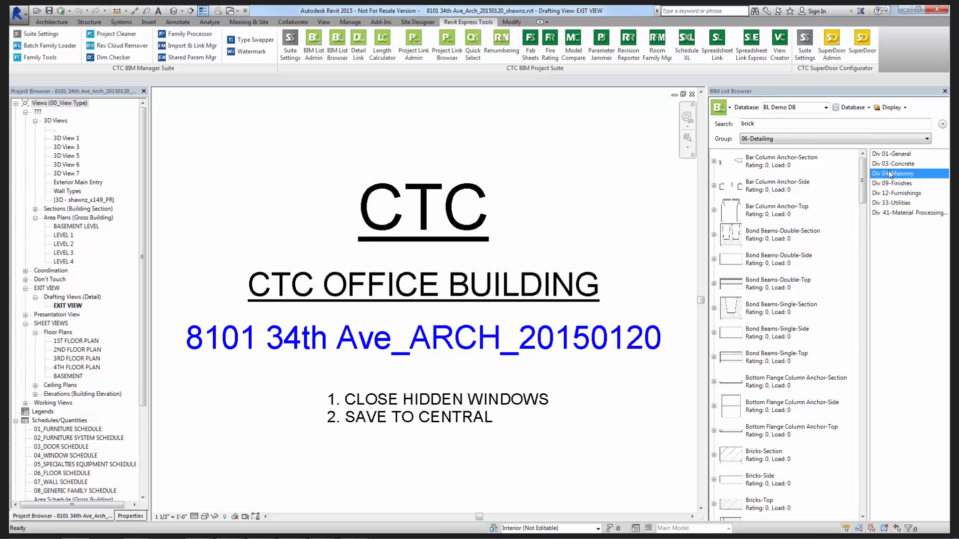
click(872, 140)
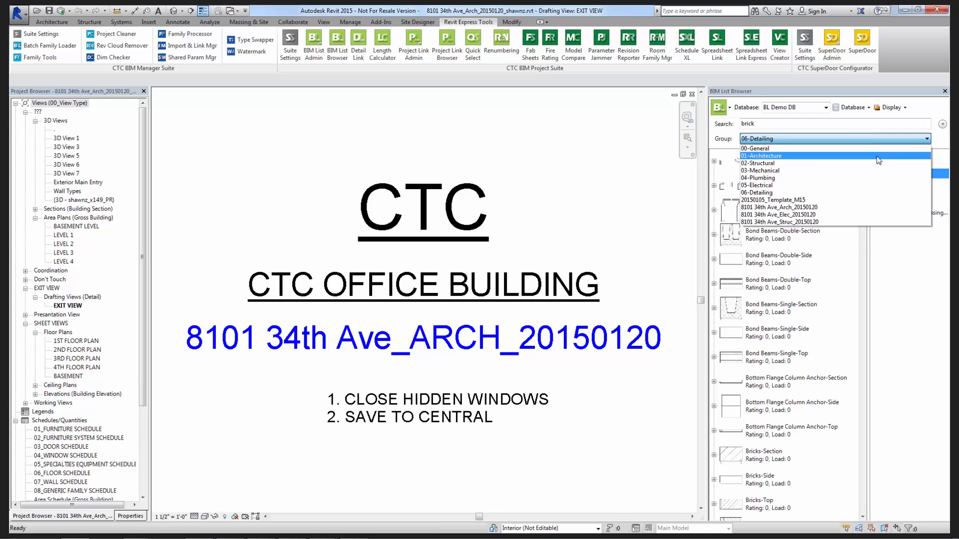
click(879, 159)
click(880, 194)
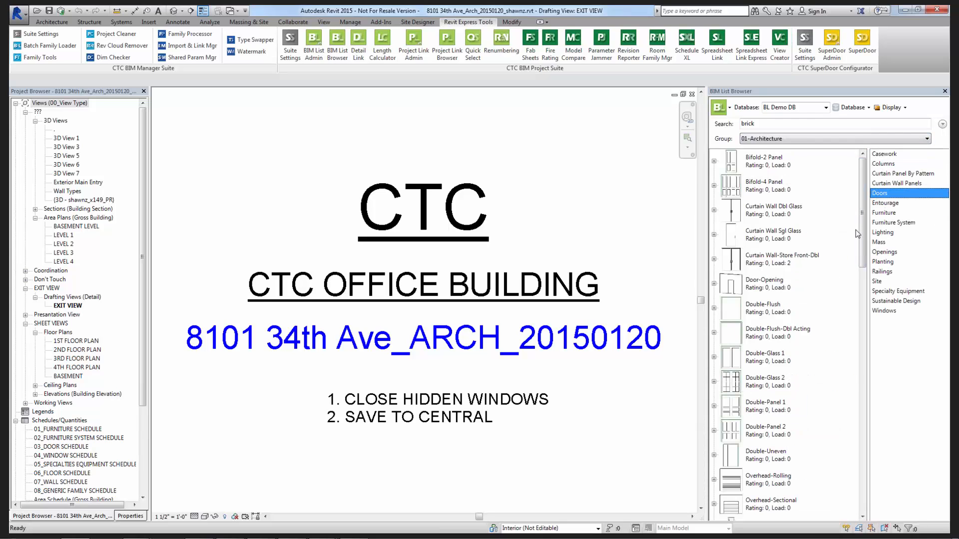
Add the Double-Flush and Single-Flush door families to the favorites.
right_click(760, 308)
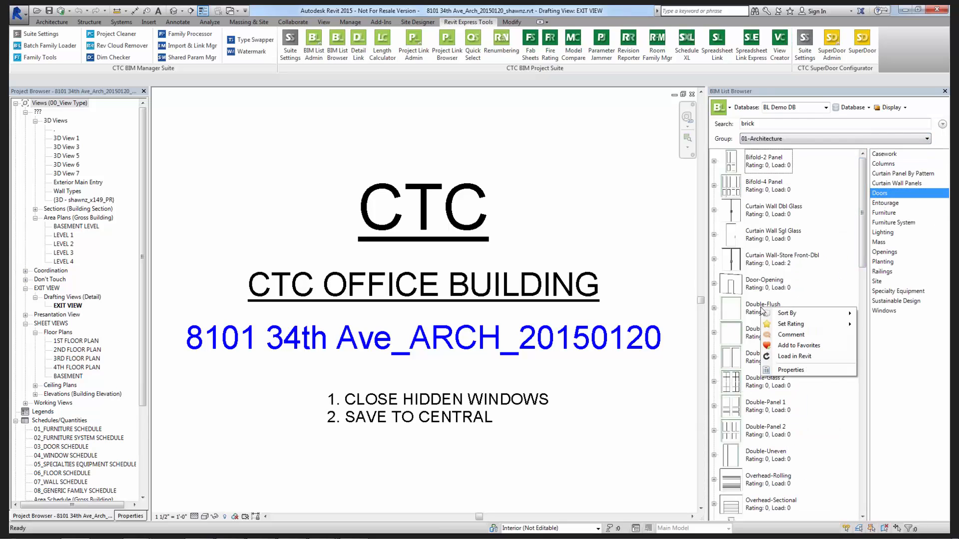
click(750, 310)
right_click(750, 310)
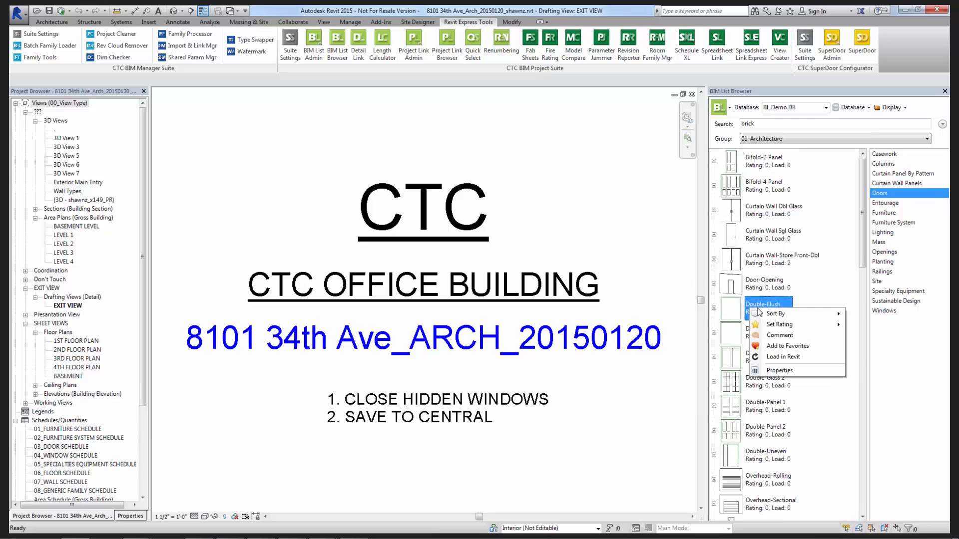
click(778, 348)
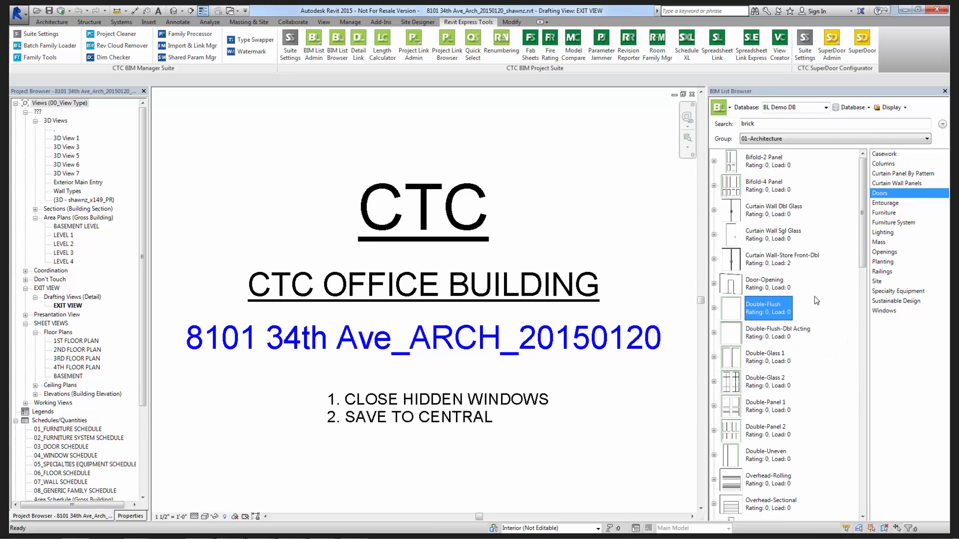
drag(864, 239, 855, 343)
click(772, 289)
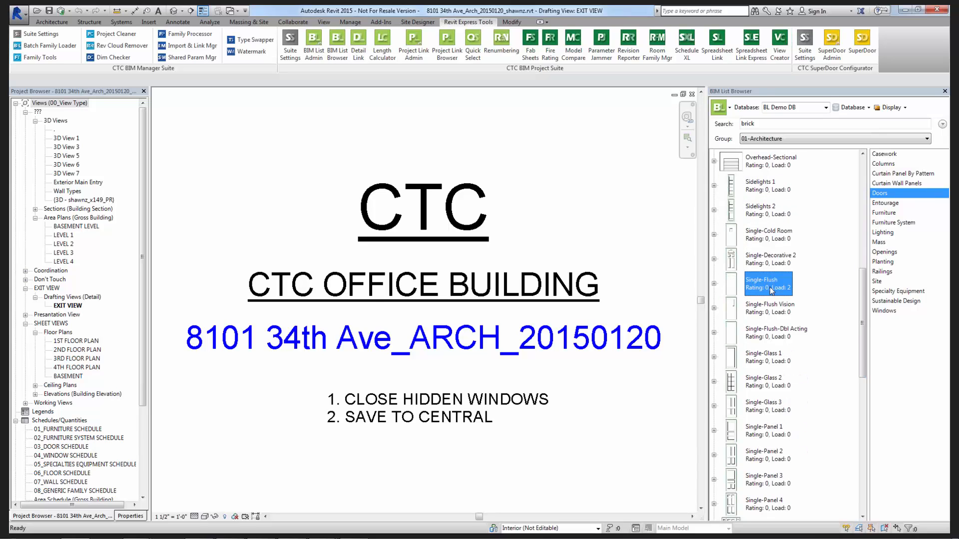
Search the Annotations of the 00-General group for "door" and add Door Tag to the favorites.
click(871, 139)
click(867, 148)
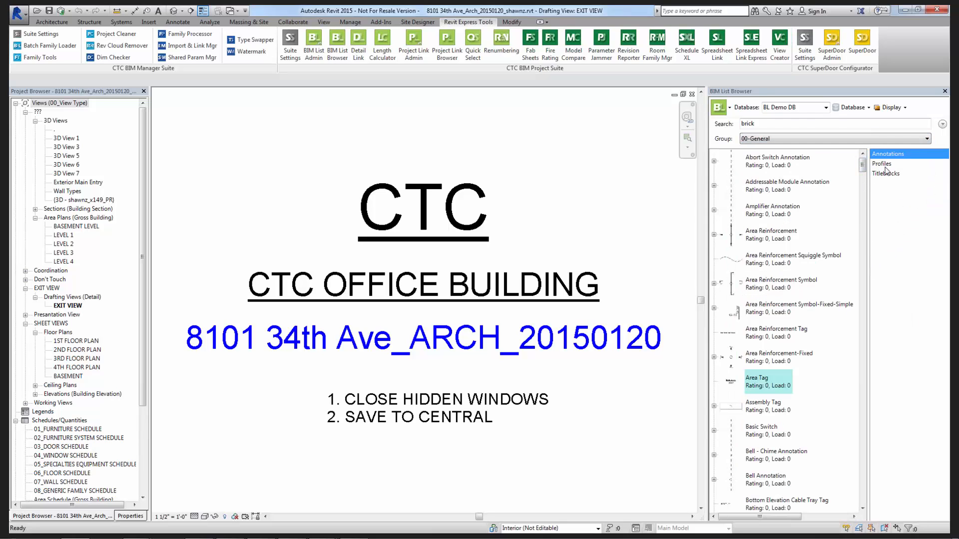
click(887, 157)
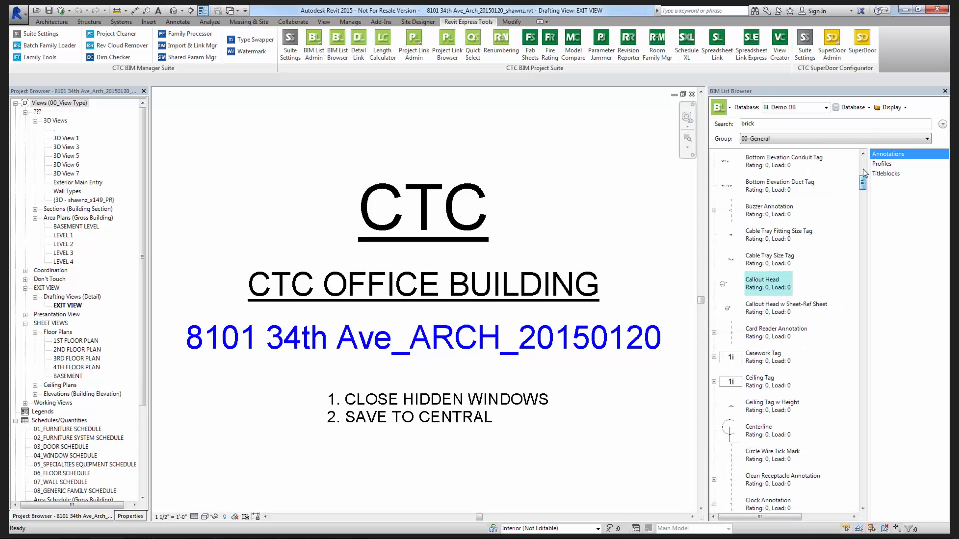
double_click(748, 123)
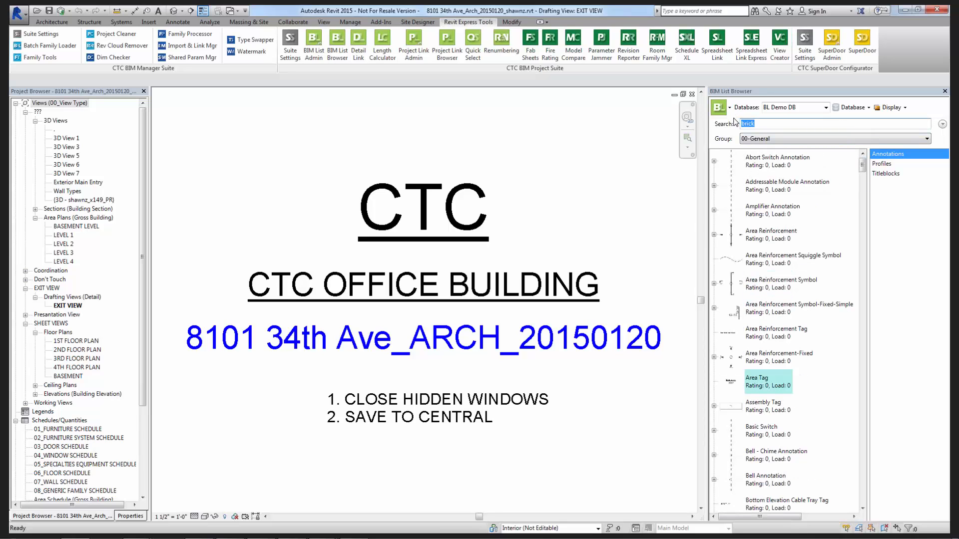
text(door)
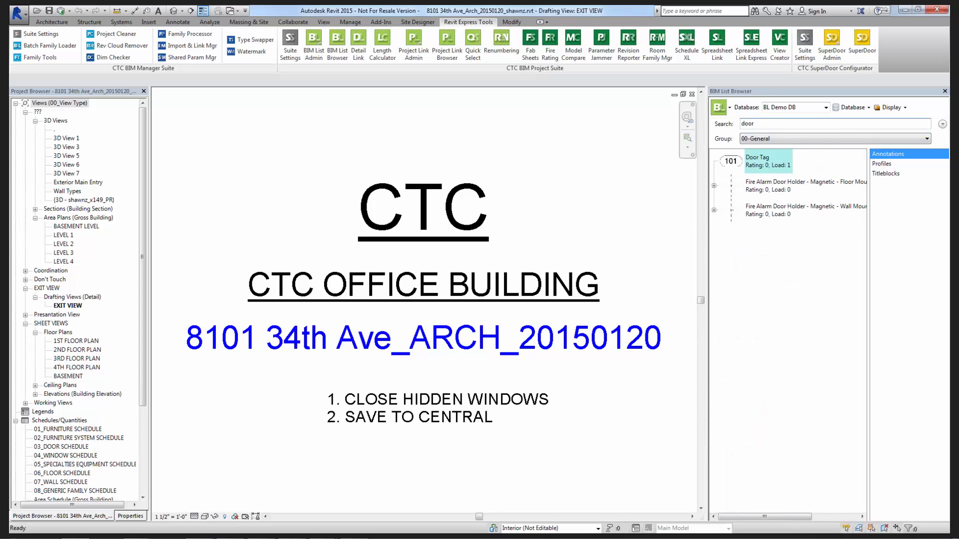
right_click(776, 168)
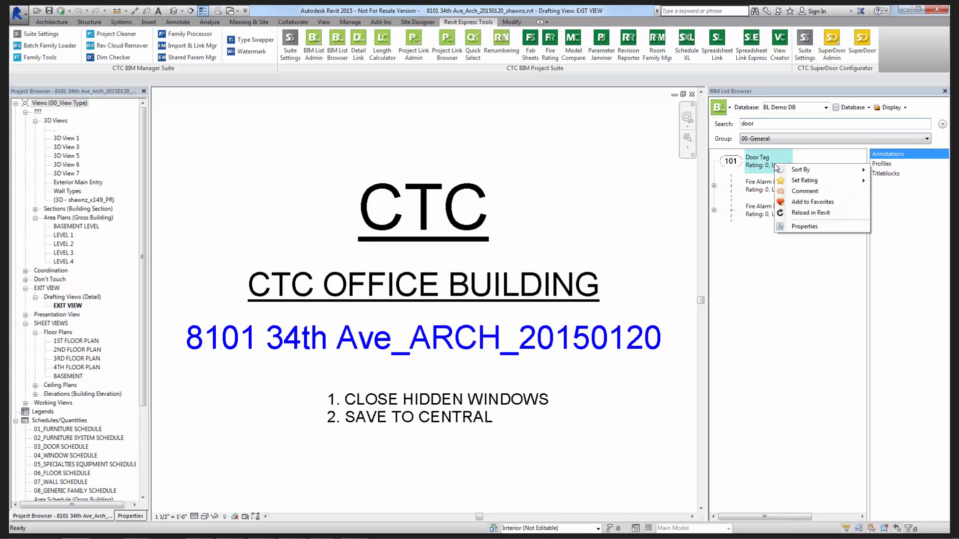
click(815, 207)
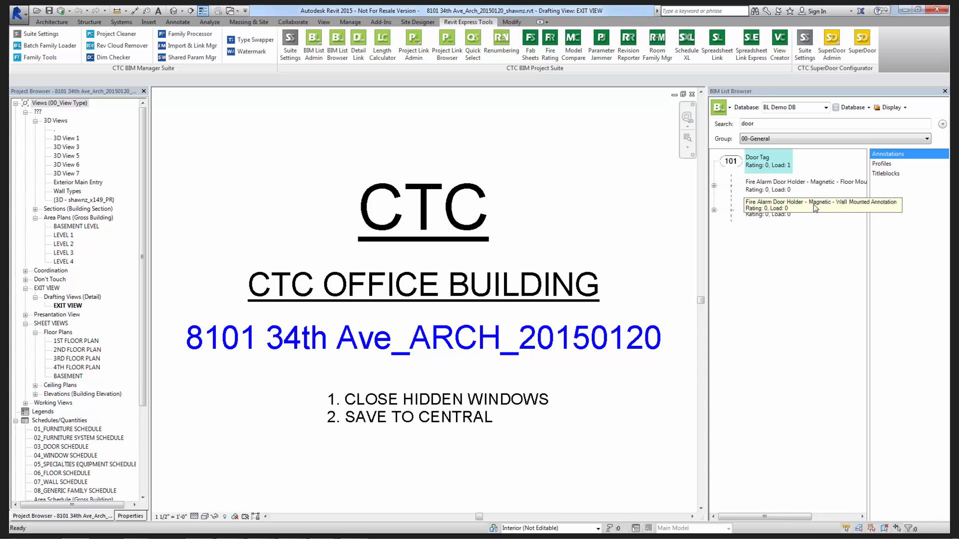
Reload the 00-General group and turn on the display of the Favorite category.
click(843, 138)
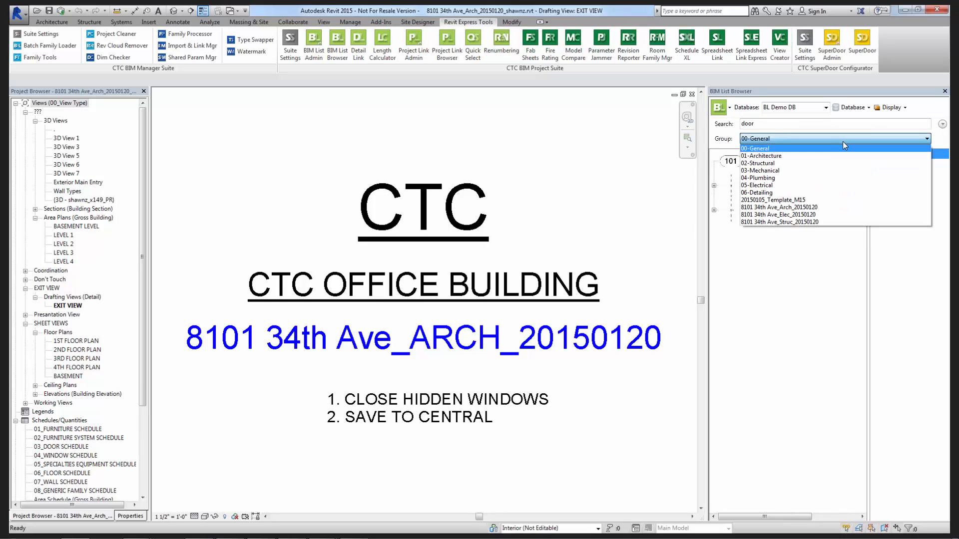
click(844, 144)
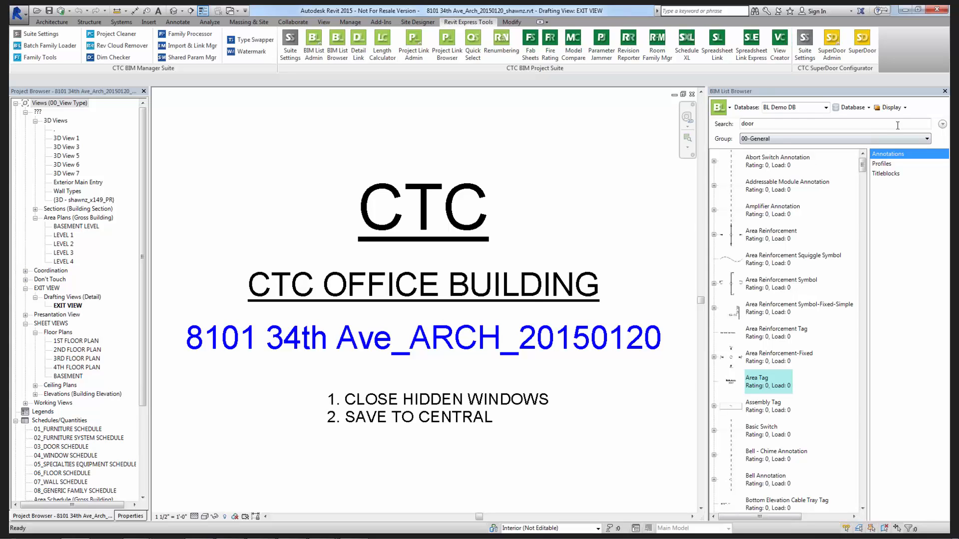
click(898, 108)
click(904, 134)
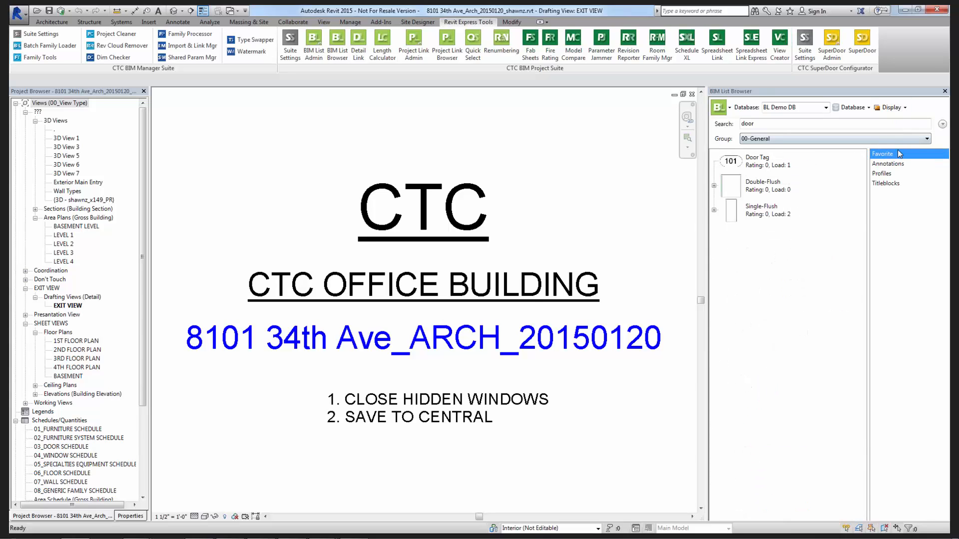
View the Favorite category in the 02-Structural group and in the 20150105_Template_M15 group.
click(892, 139)
click(892, 164)
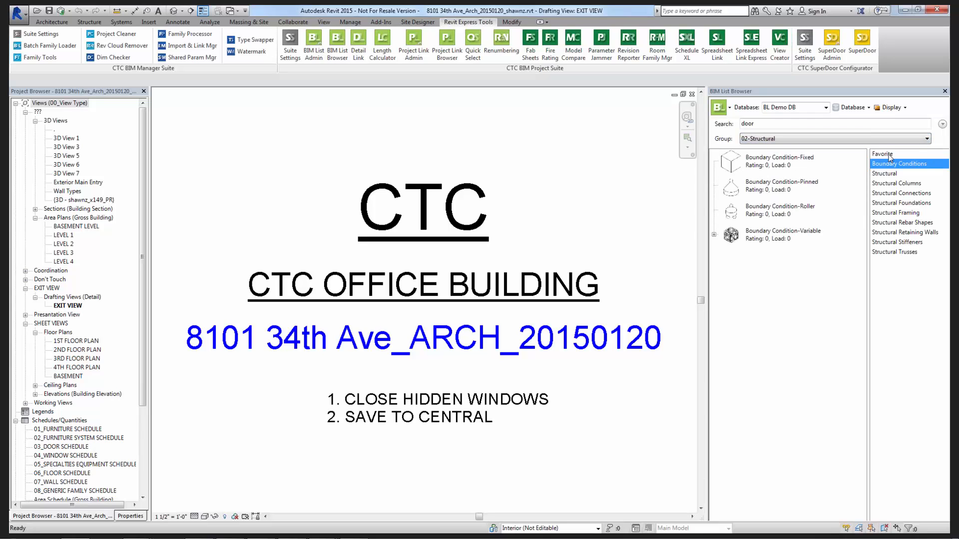
click(890, 155)
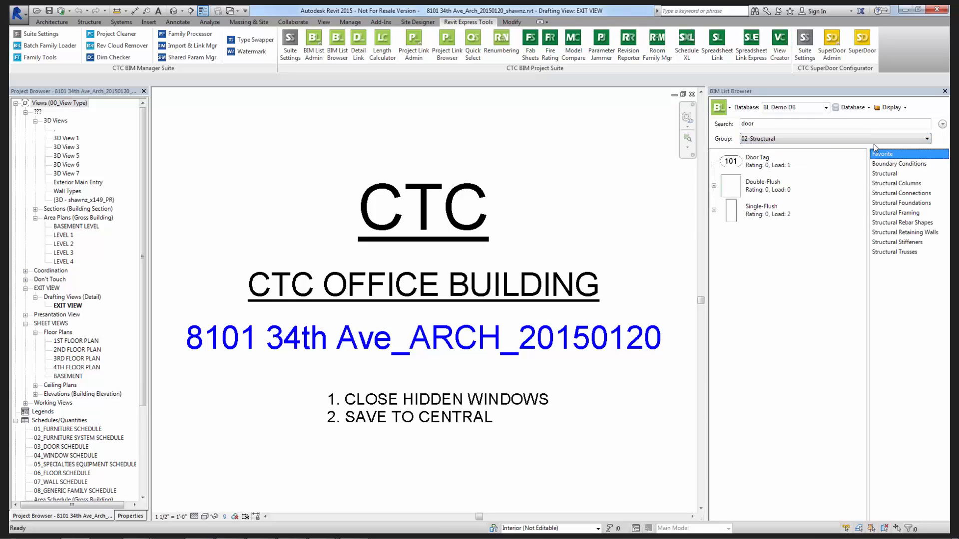
click(875, 139)
click(893, 203)
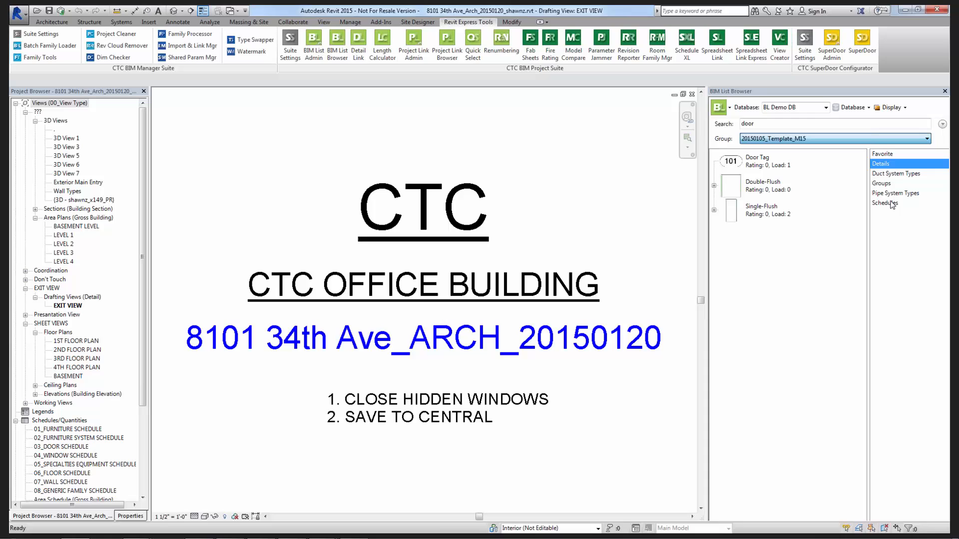
click(883, 155)
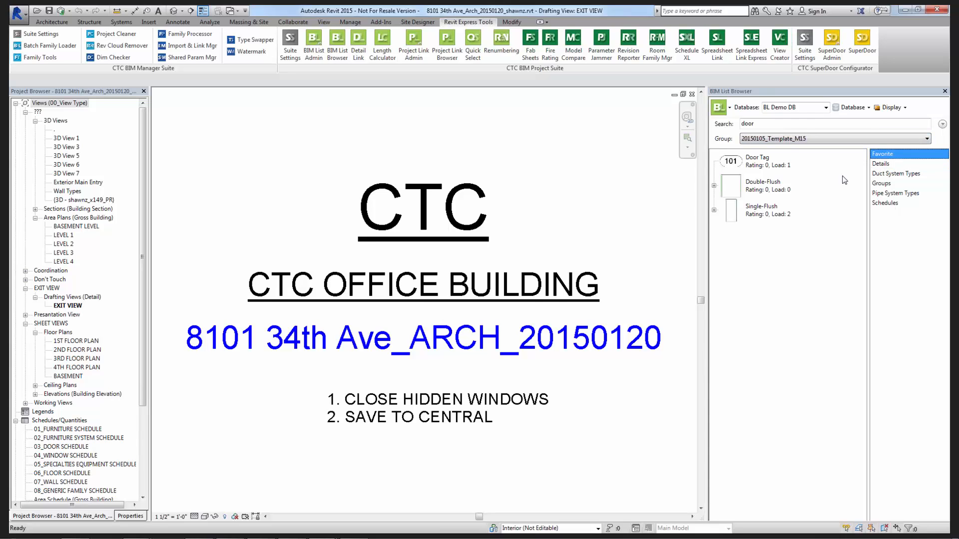
Switch to the 03-Mechanical group and select the favorites Door Tag, Double-Flush and Single-Flush in turn.
click(784, 140)
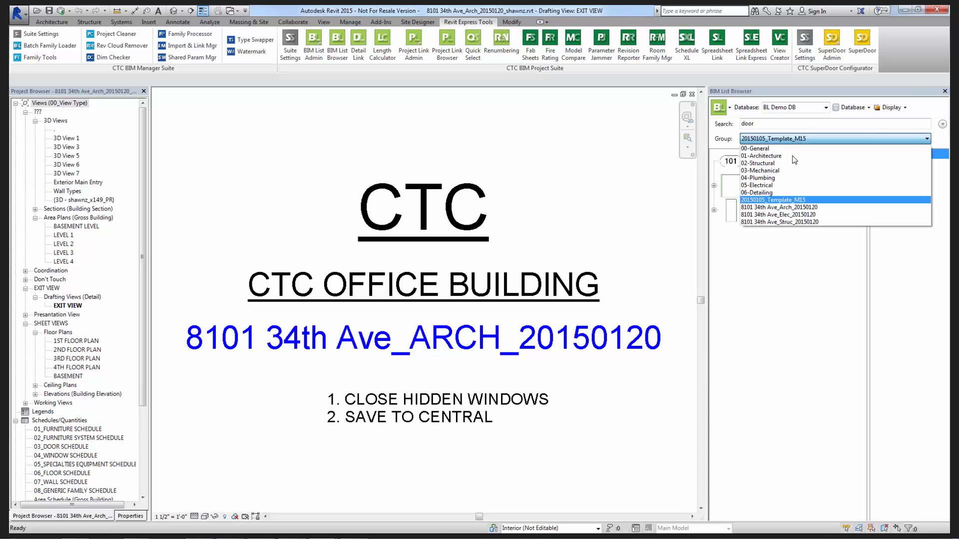
click(769, 172)
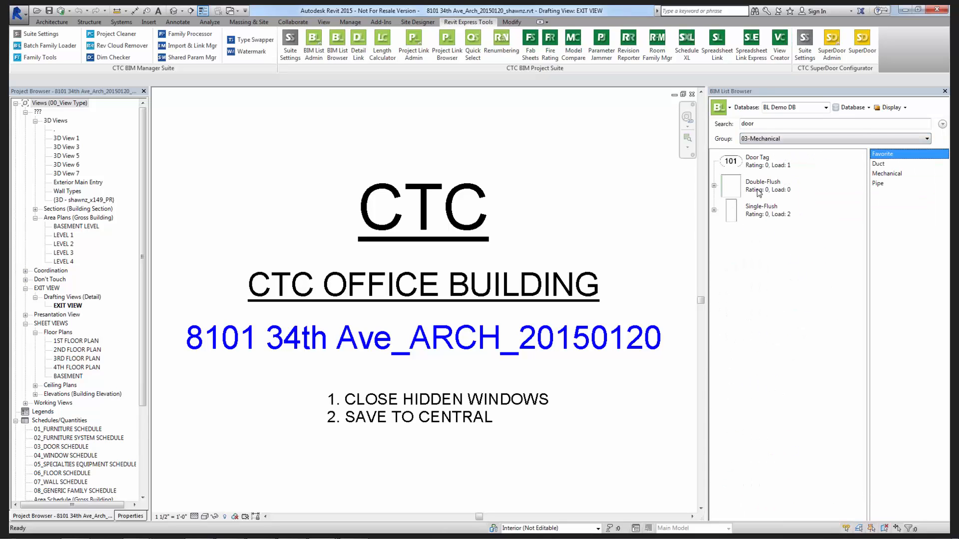
click(758, 166)
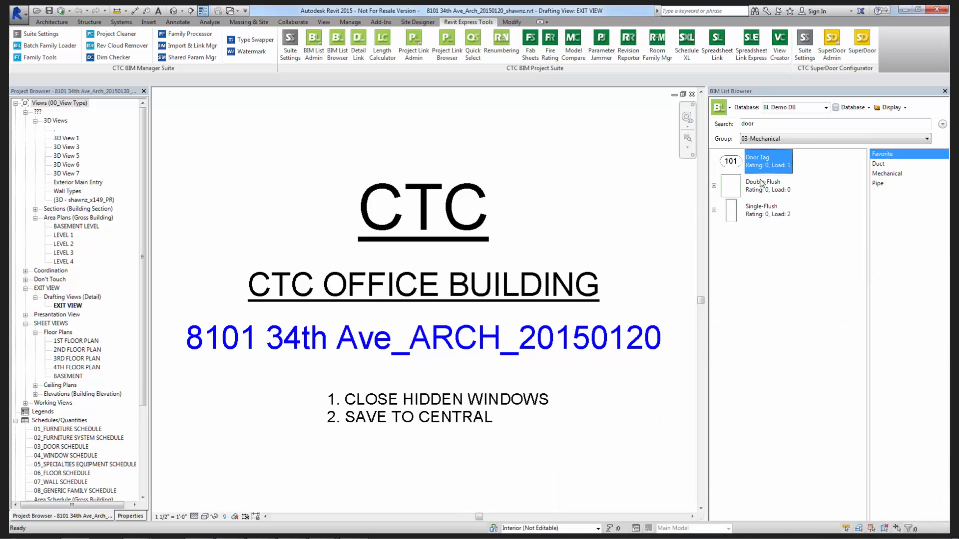
click(763, 186)
click(768, 213)
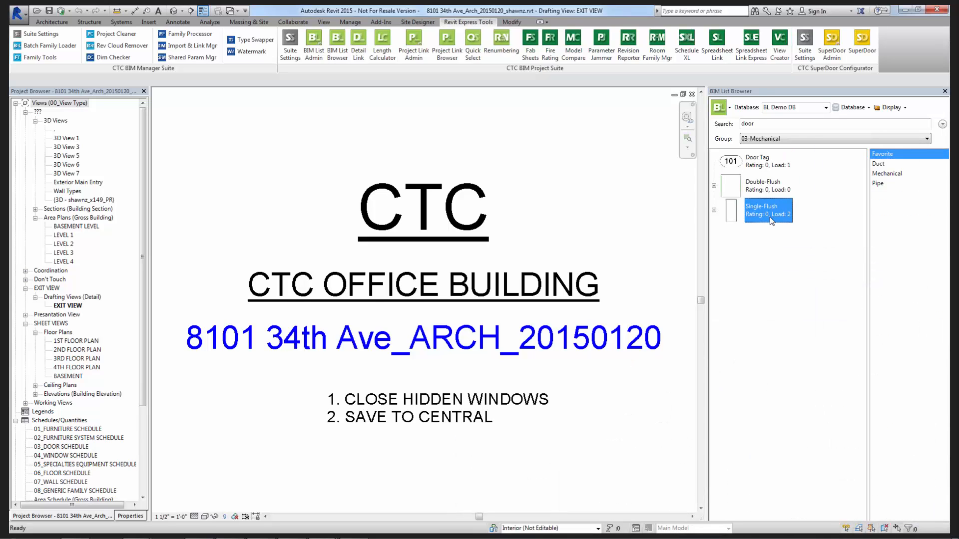
Review the Doors category of the 01-Architecture group and return to its Favorite category.
click(792, 140)
click(795, 161)
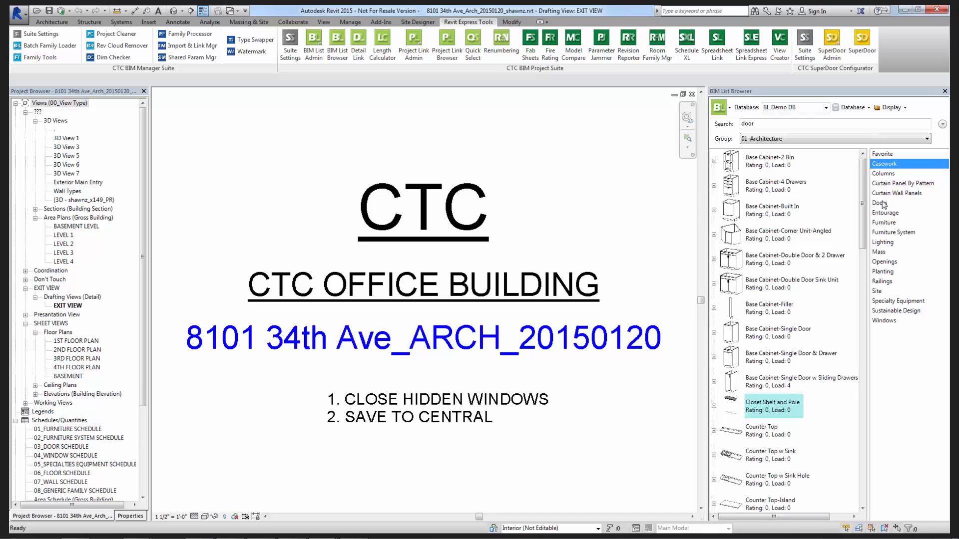
click(880, 203)
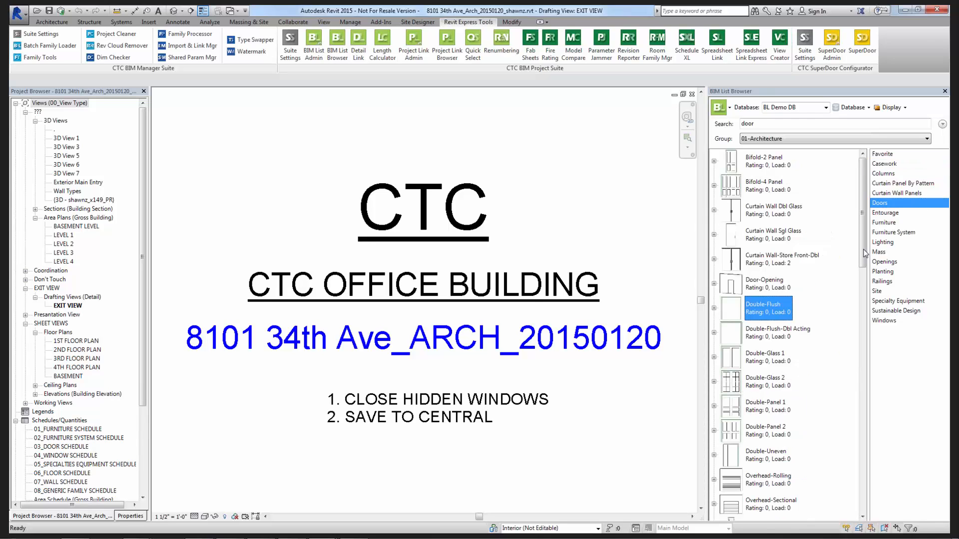
click(889, 154)
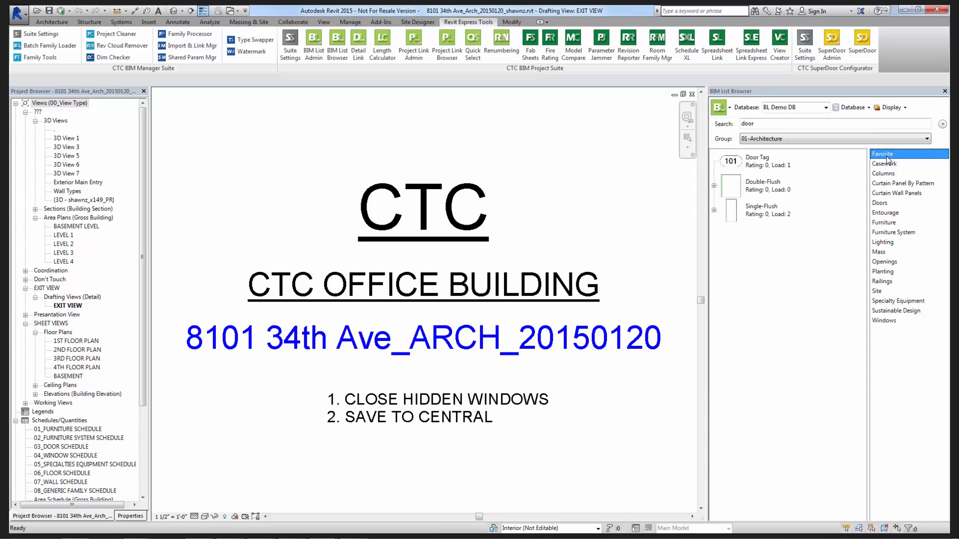
Switch to the 8101 34th Ave_Arch_20150120 group and view its Details and Ceilings categories.
click(758, 187)
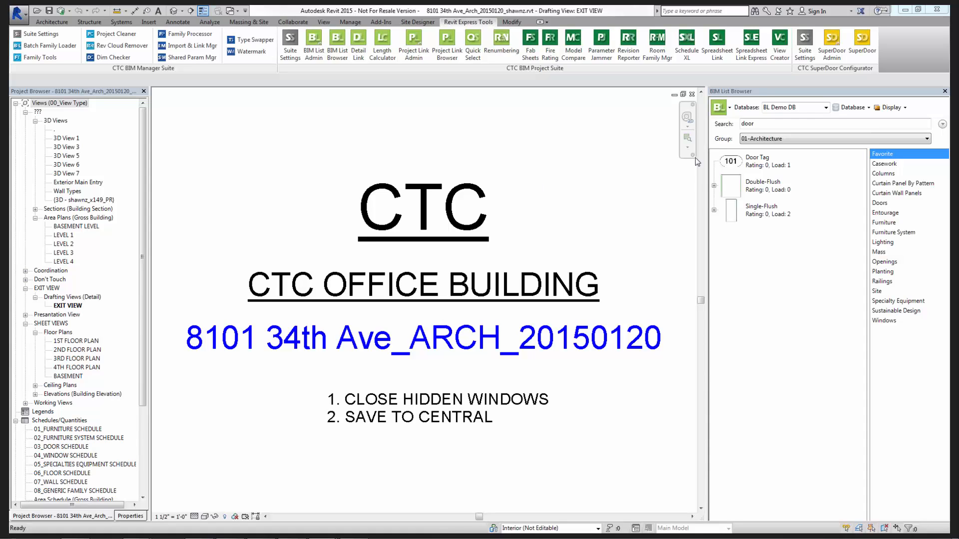
click(765, 141)
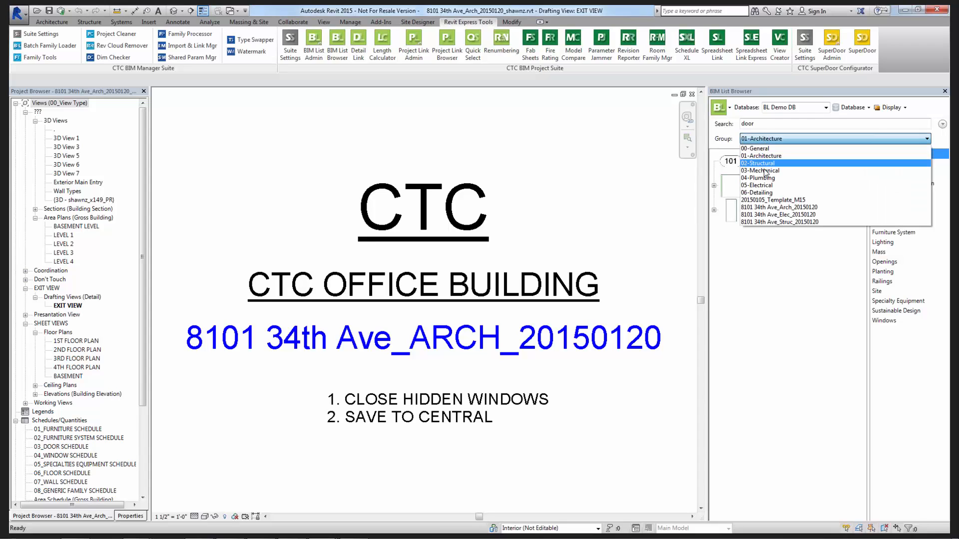
click(782, 212)
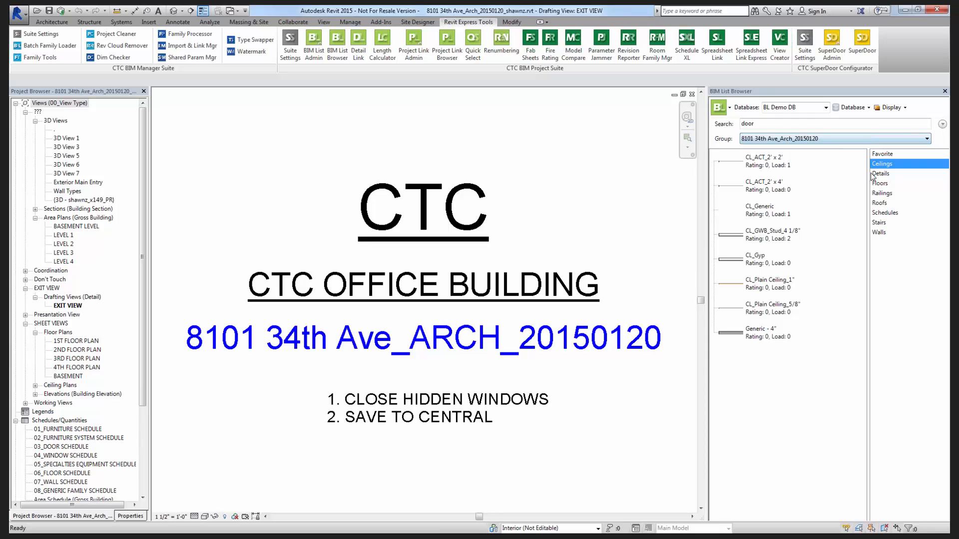
click(887, 174)
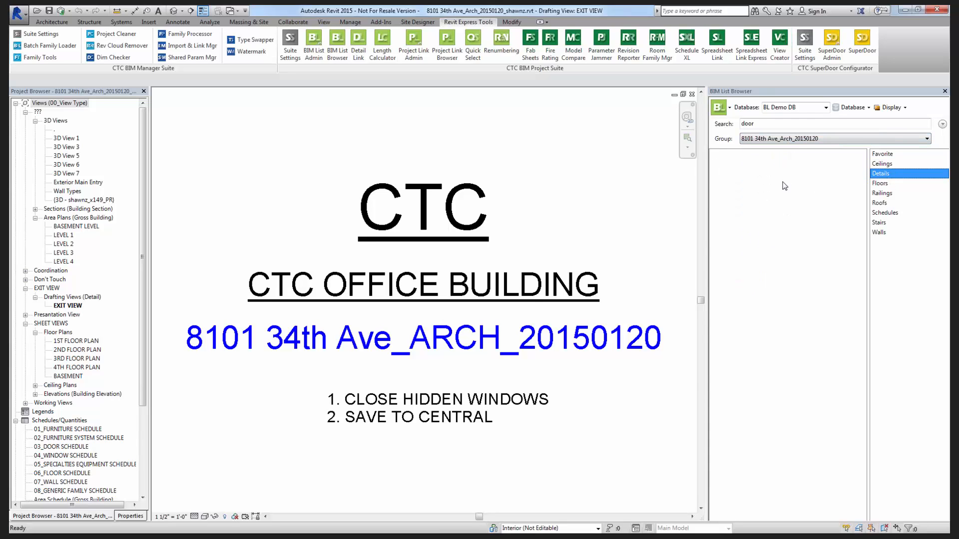
click(890, 167)
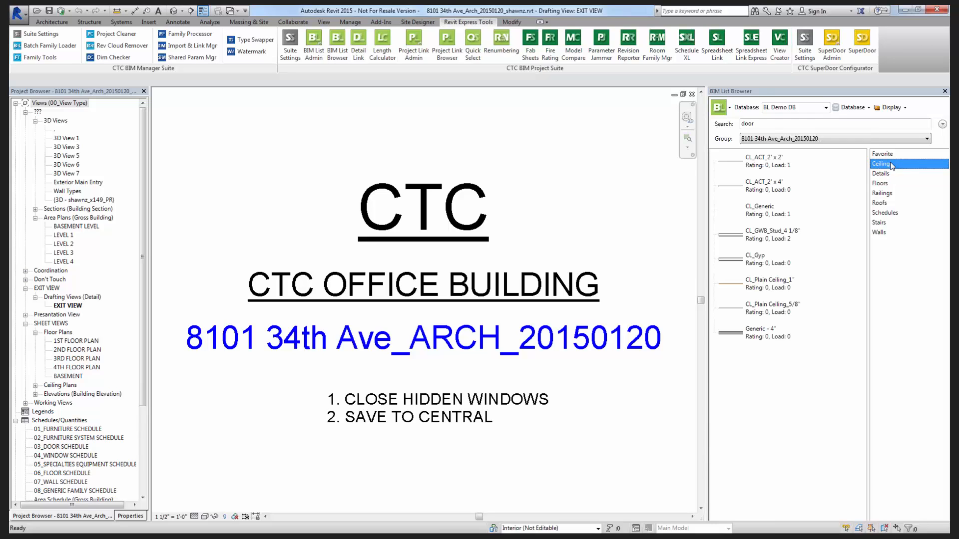
Look through the listed ceiling types, selecting CL_Gyp, Generic - 4", CL_Plain Ceiling_5/8" and CL_Plain Ceiling_1" in turn.
click(758, 257)
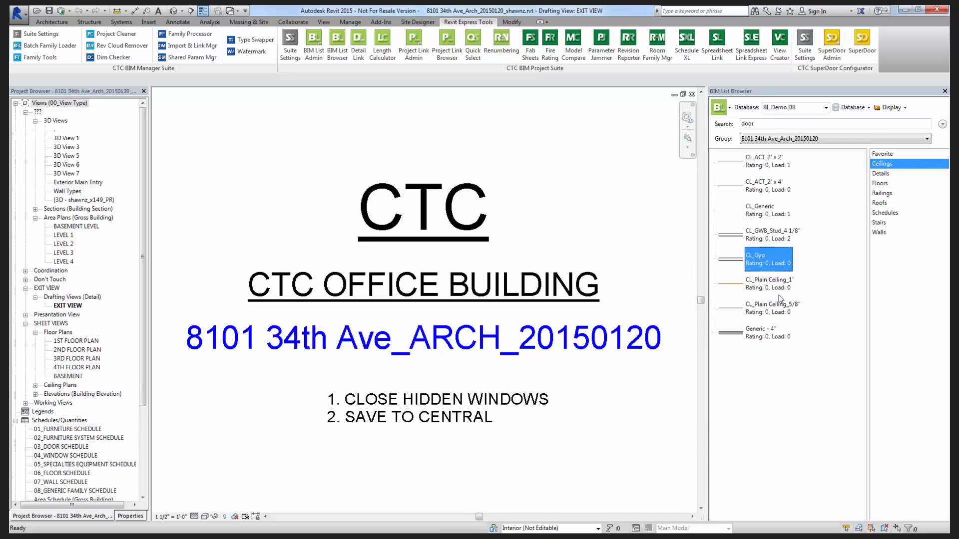
click(775, 336)
click(775, 314)
click(772, 287)
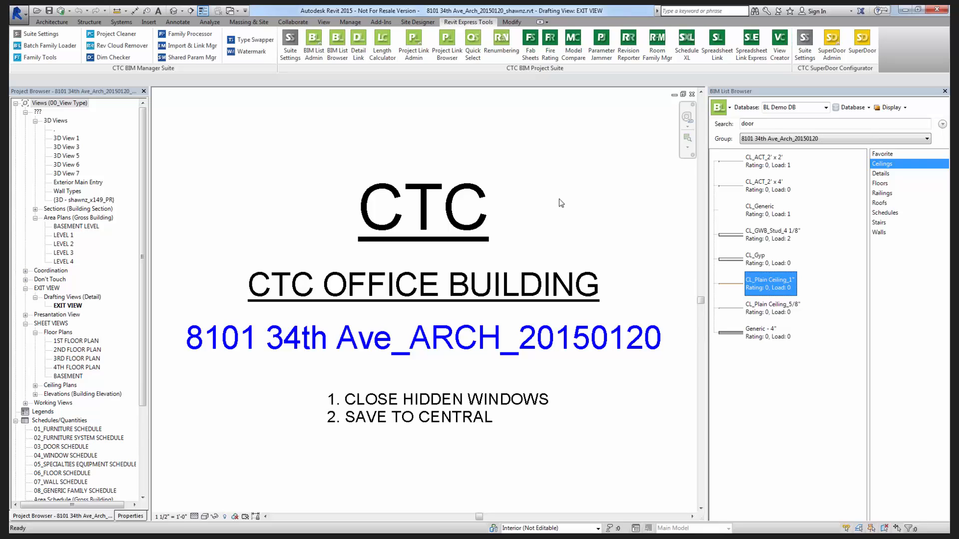
click(353, 22)
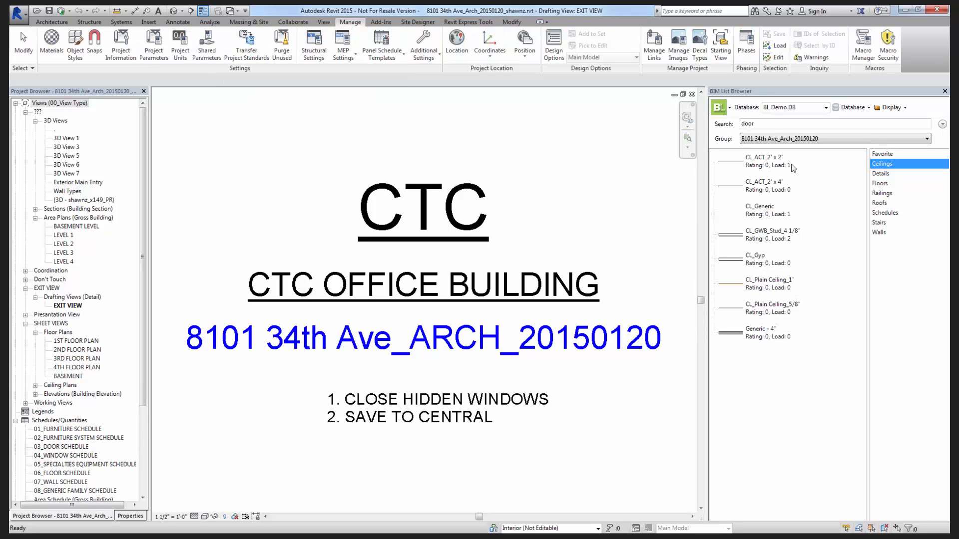
click(773, 258)
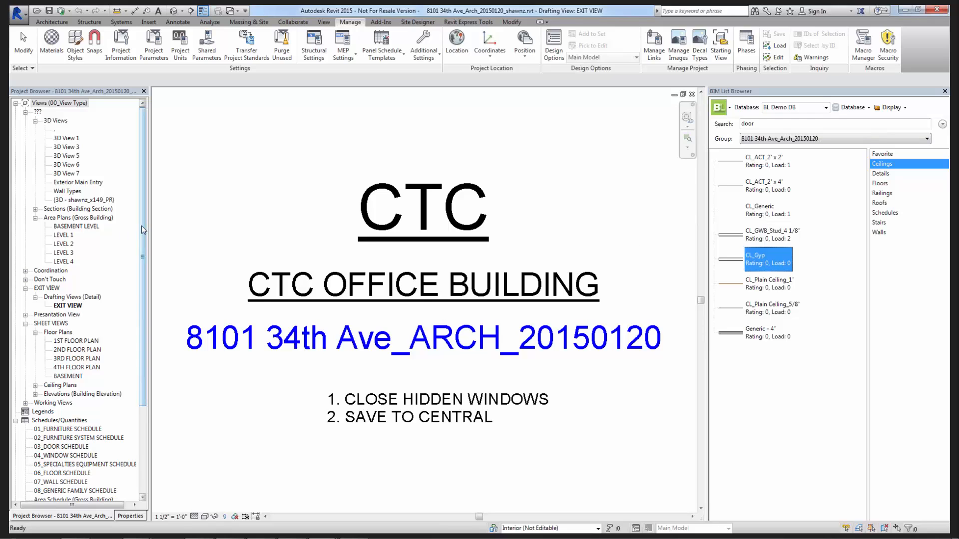
Examine the project's own ceiling families, expanding Ceilings 7 and Compound Ceiling in the project's family tree.
scroll(75, 400, down, 4)
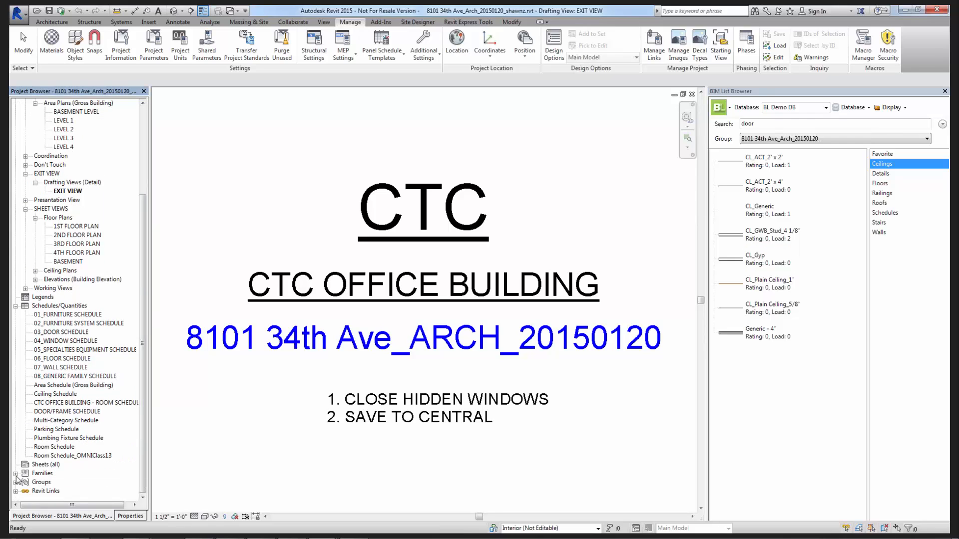
click(16, 473)
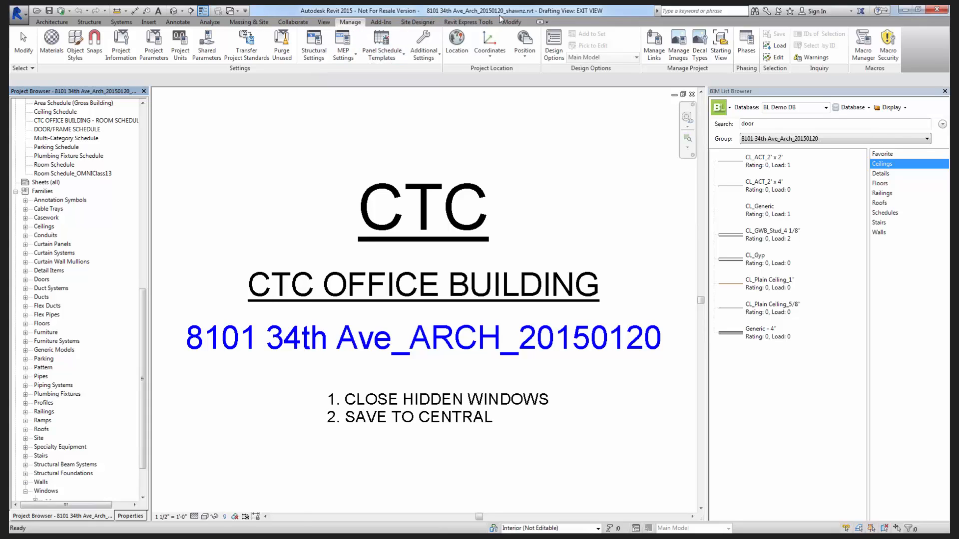
click(439, 166)
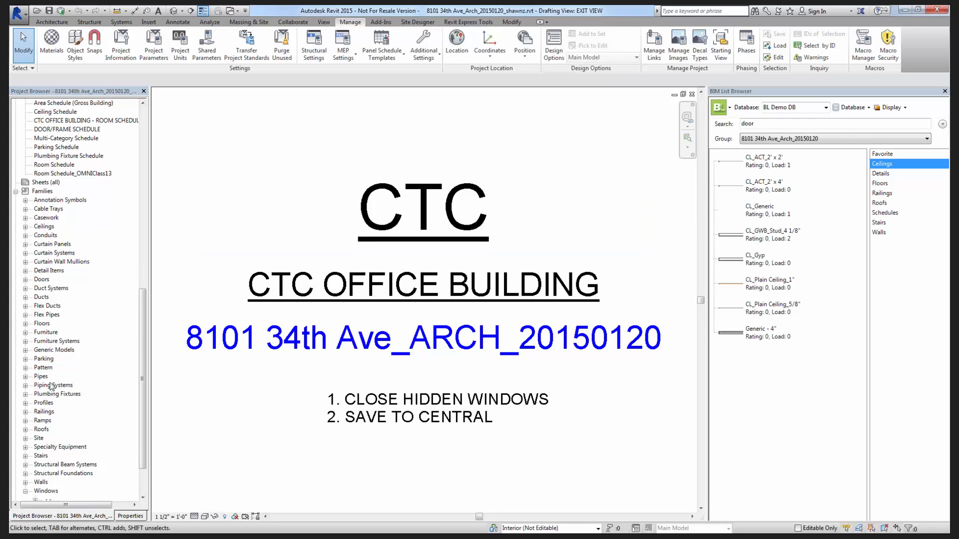
click(25, 227)
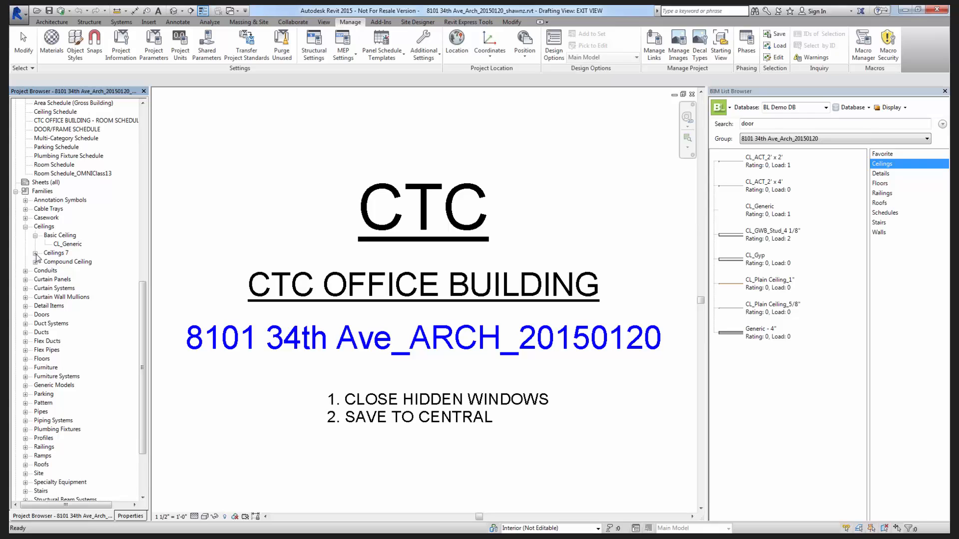
click(35, 253)
click(35, 271)
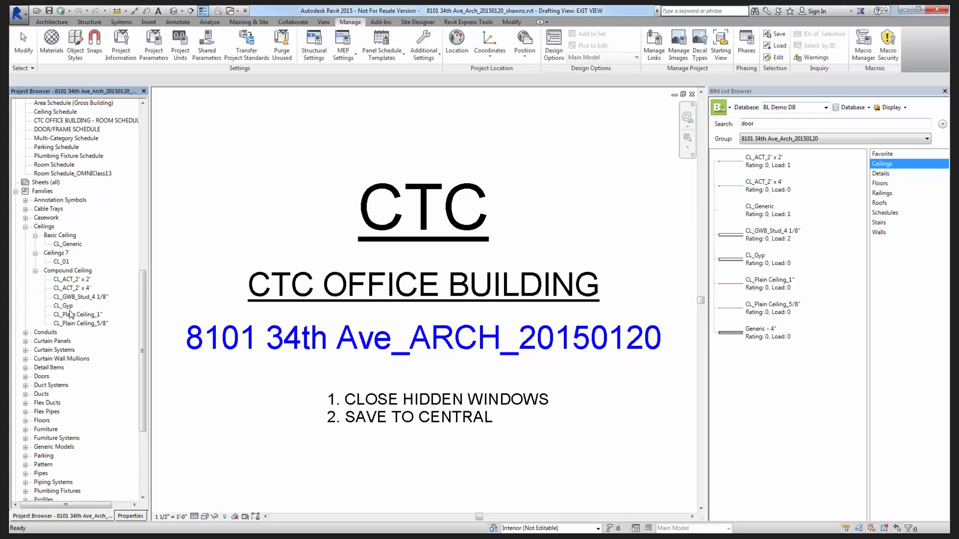
click(144, 155)
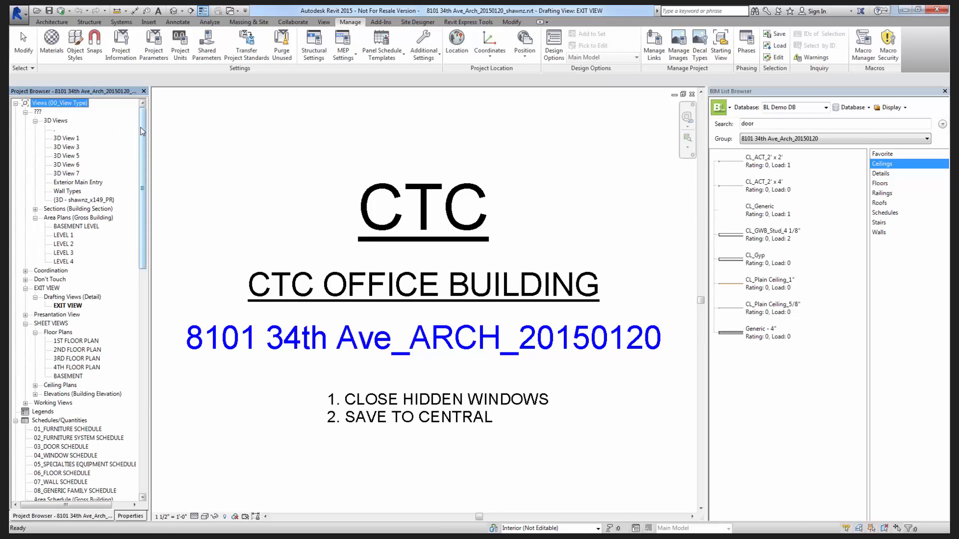
Close the CTC office building project and return to the recent files page.
click(692, 95)
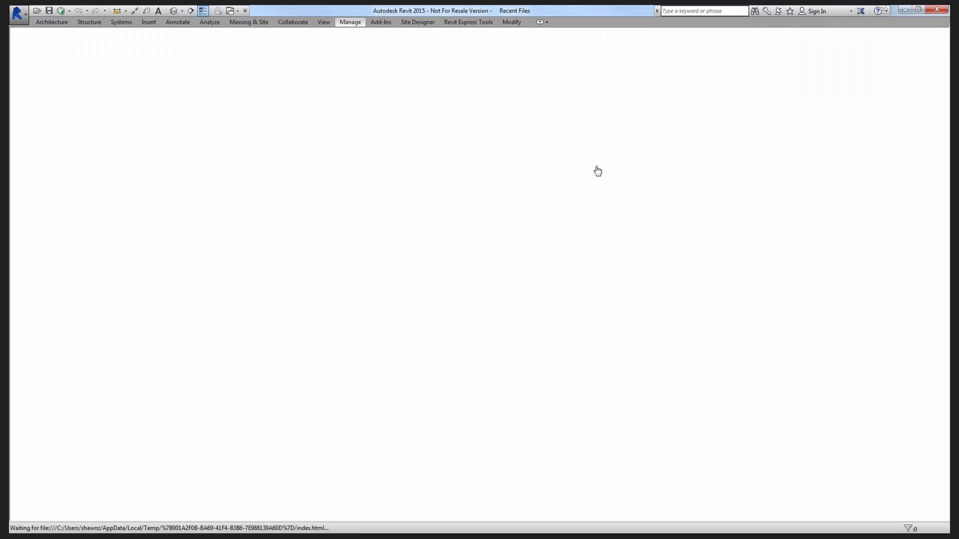
click(143, 86)
key(Escape)
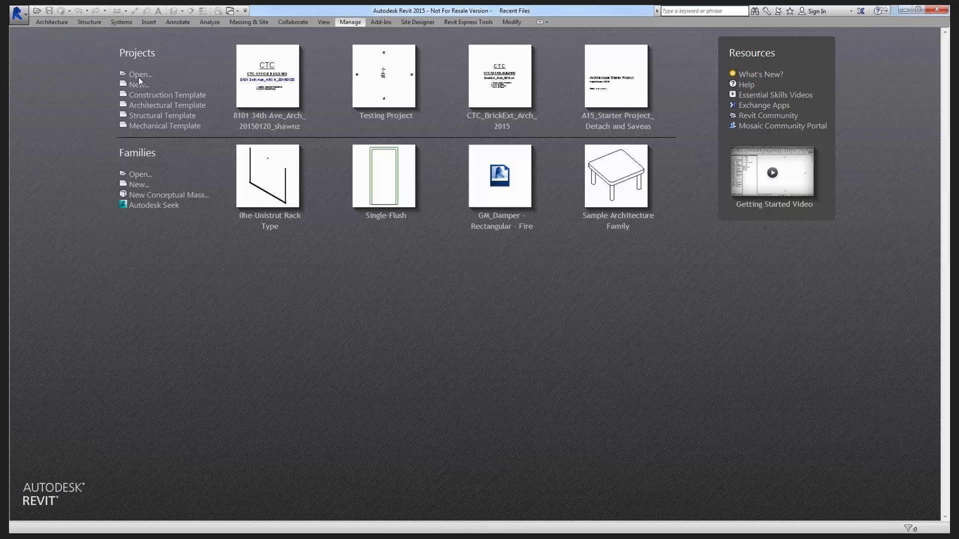
Open A15_Starter Project_Detach and Saveas.rvt from Desktop Content > RET Workflows > View Creator, detached from central with worksets preserved.
click(139, 76)
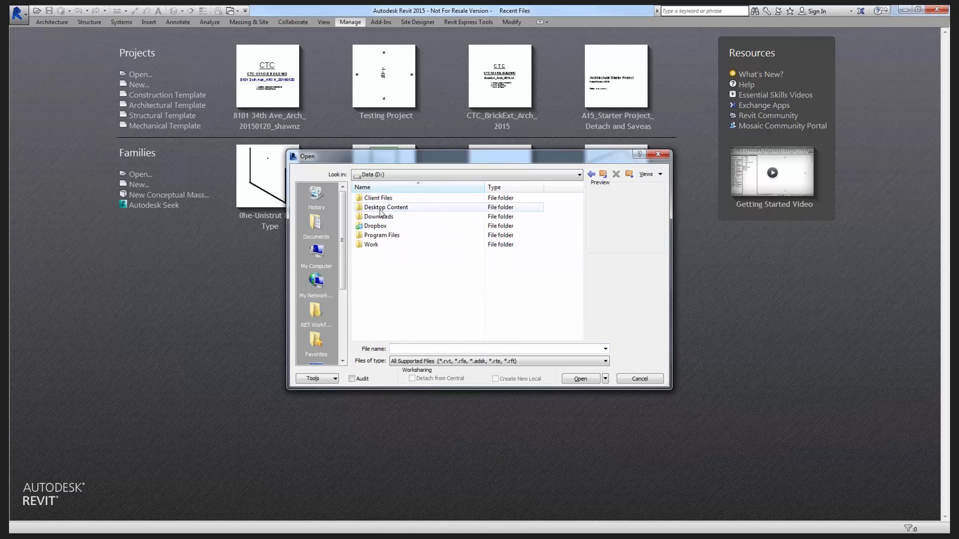
double_click(381, 208)
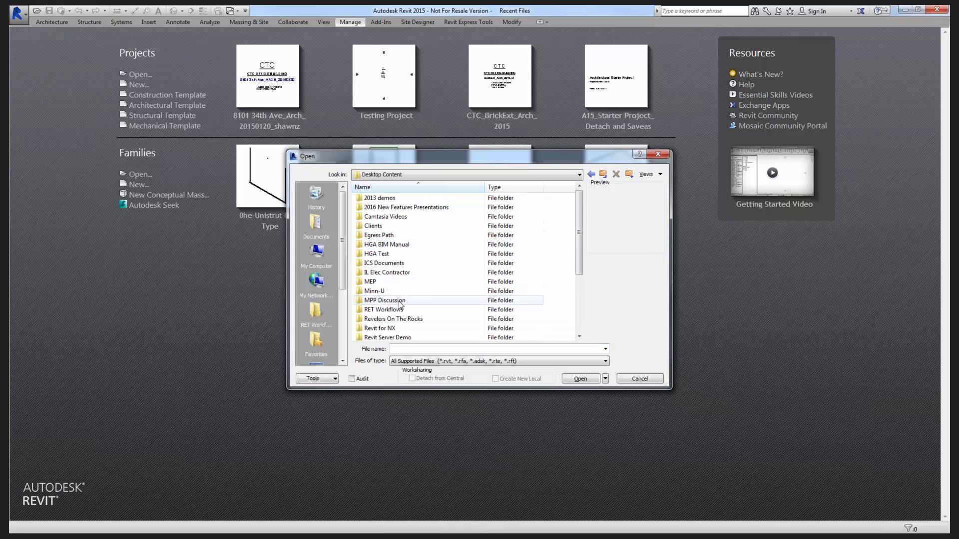
double_click(395, 309)
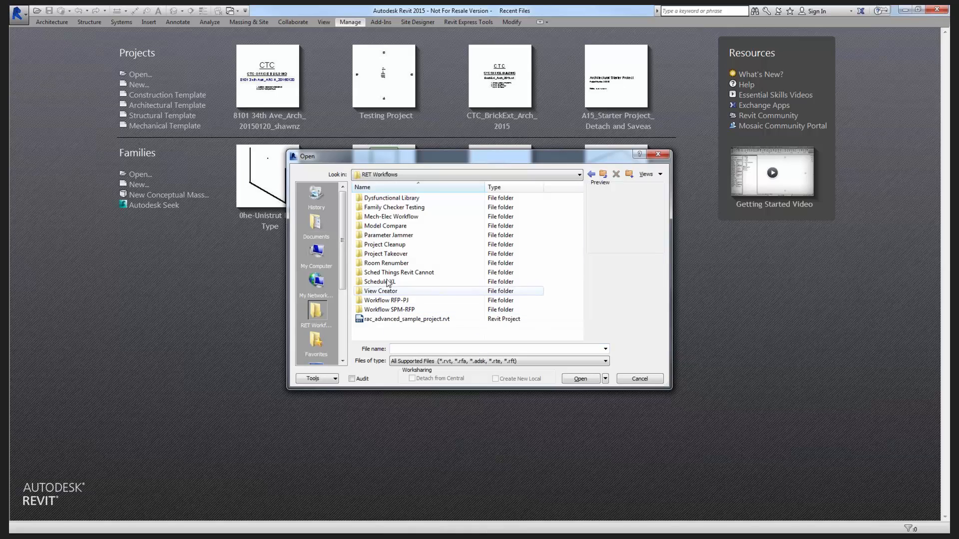
click(392, 294)
double_click(392, 294)
click(382, 218)
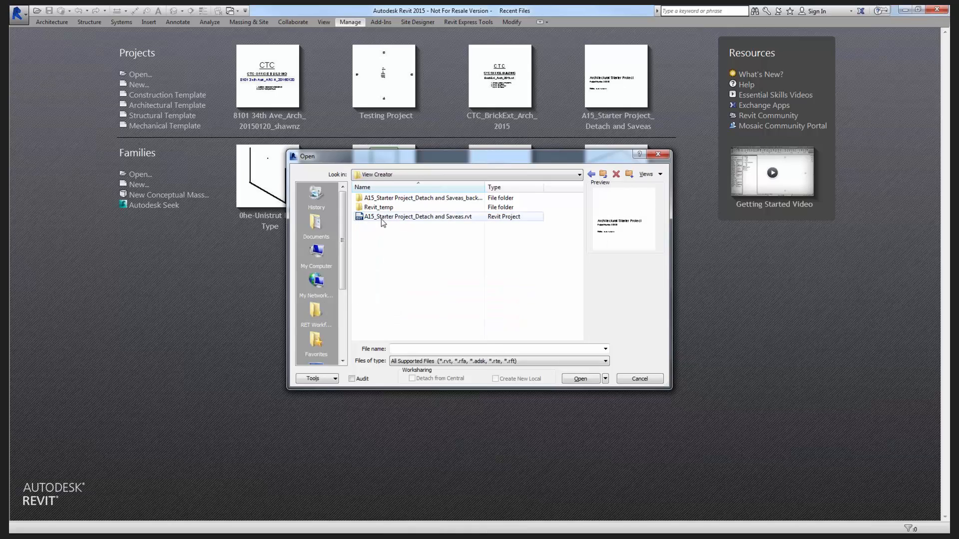
click(412, 379)
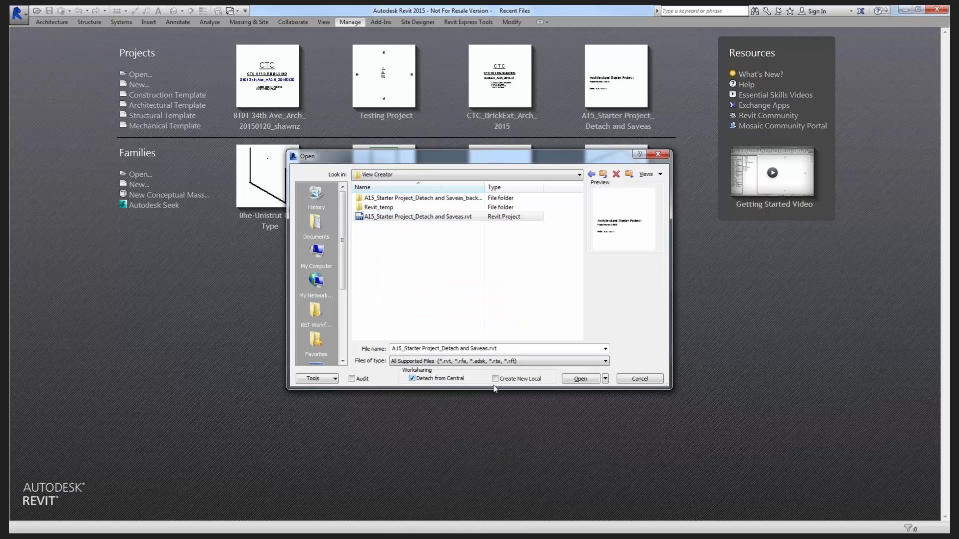
click(580, 379)
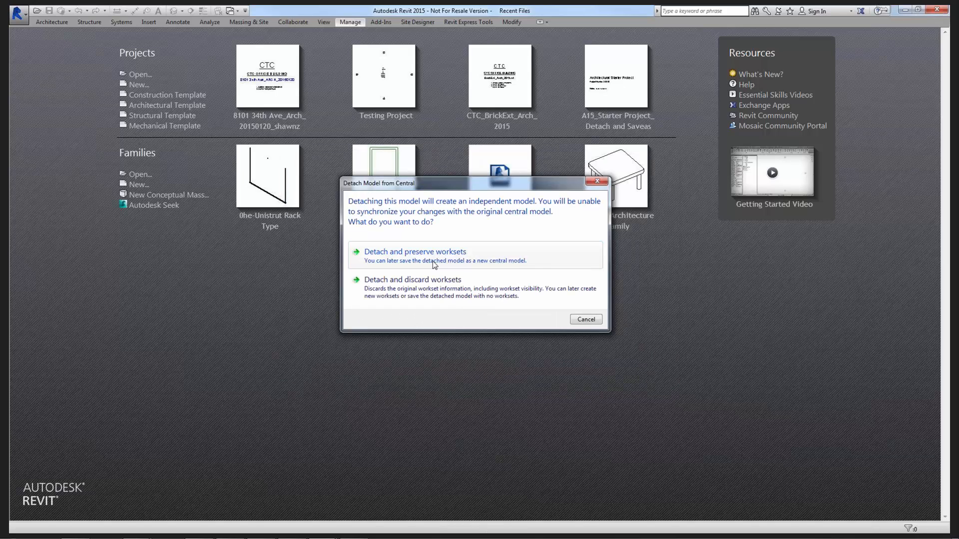
click(434, 263)
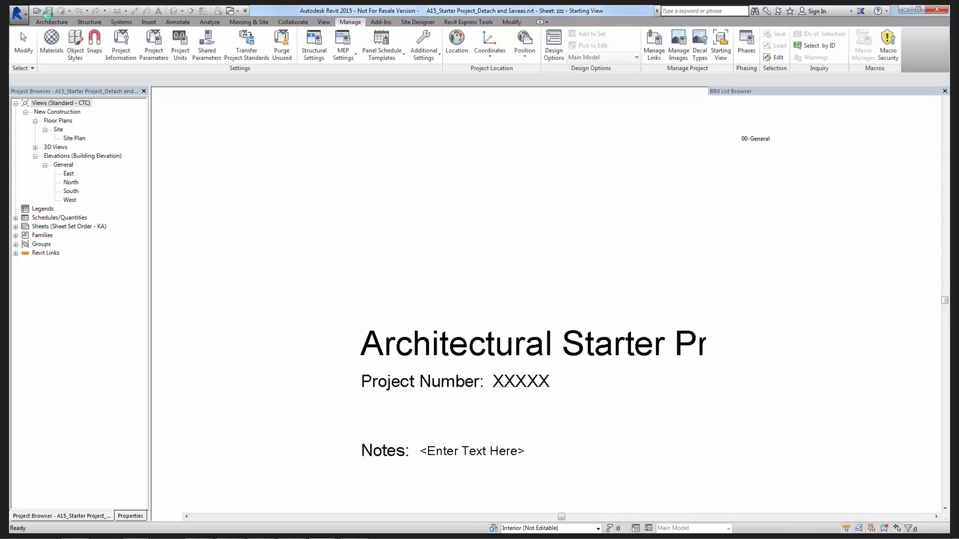
click(48, 11)
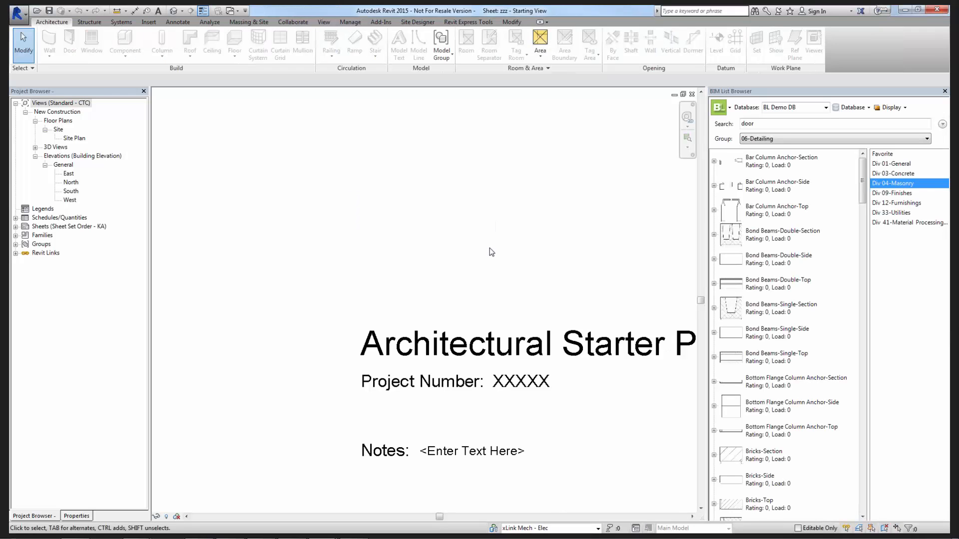
Switch the content list to the 8101 34th Ave_Arch_20150120 group and view its Walls category.
middle_drag(531, 296, 381, 229)
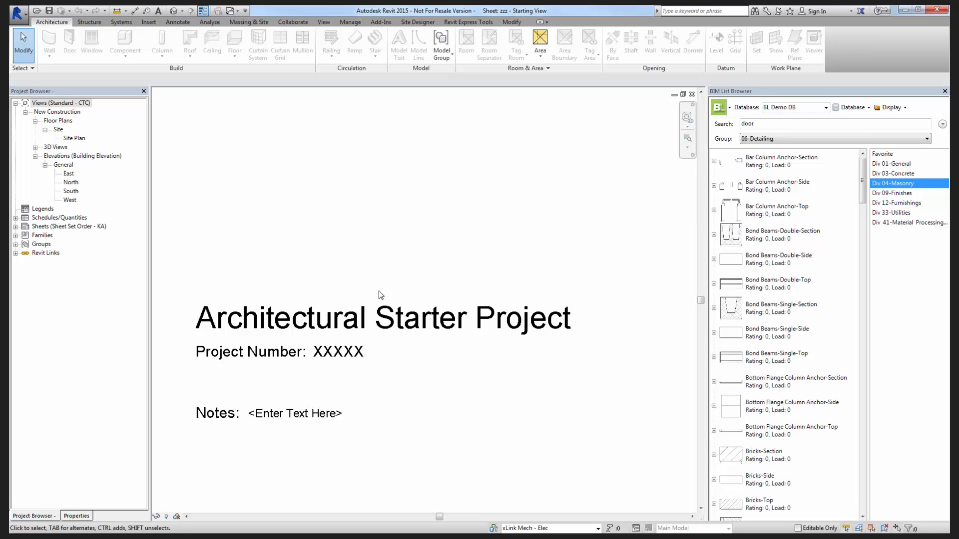
click(799, 138)
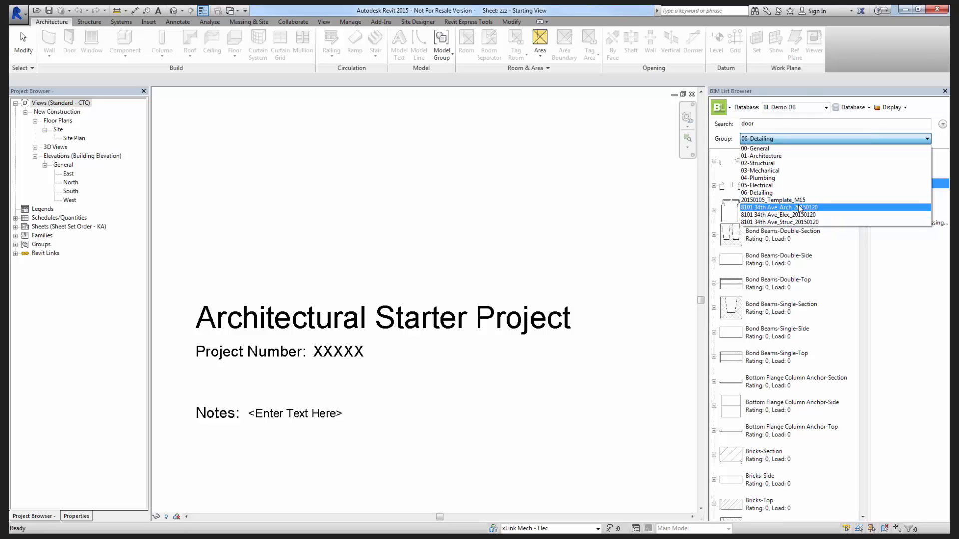
click(798, 208)
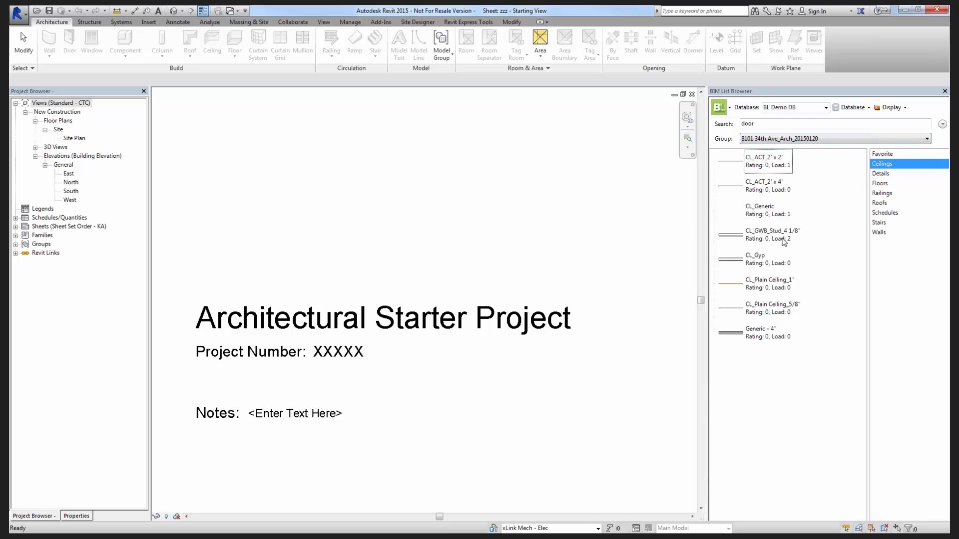
click(881, 235)
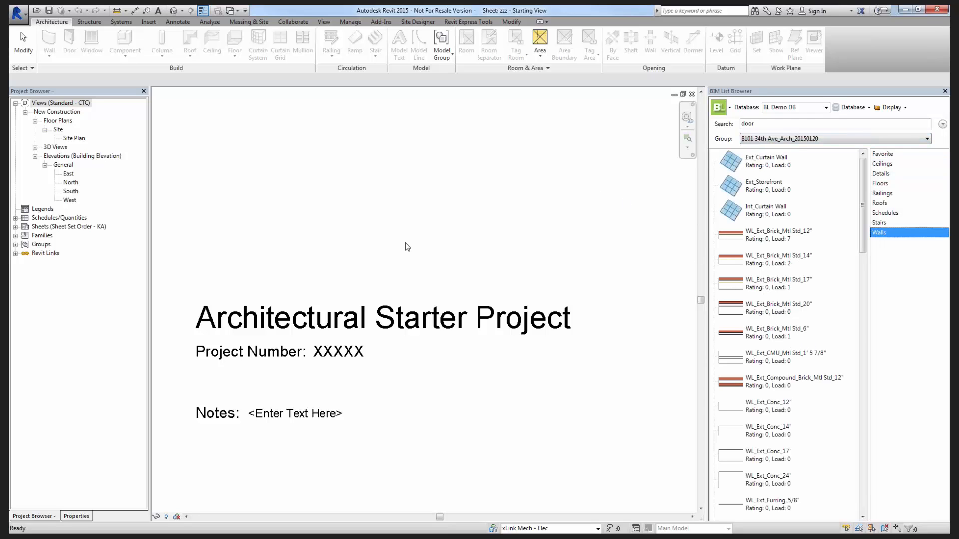
Start saving the starter project to the Desktop under the file name A15-Office Something-20150505.
click(401, 212)
click(49, 11)
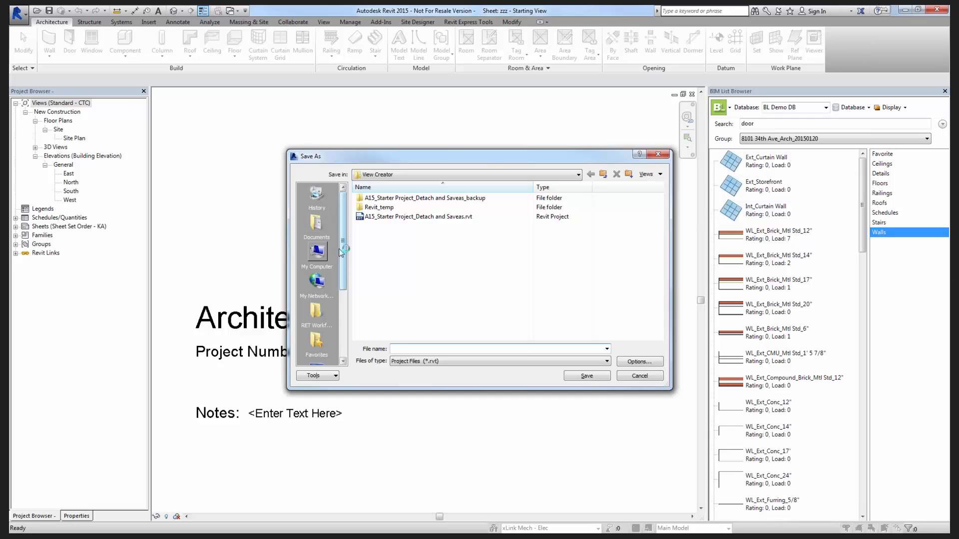
drag(344, 247, 344, 315)
click(317, 226)
click(317, 253)
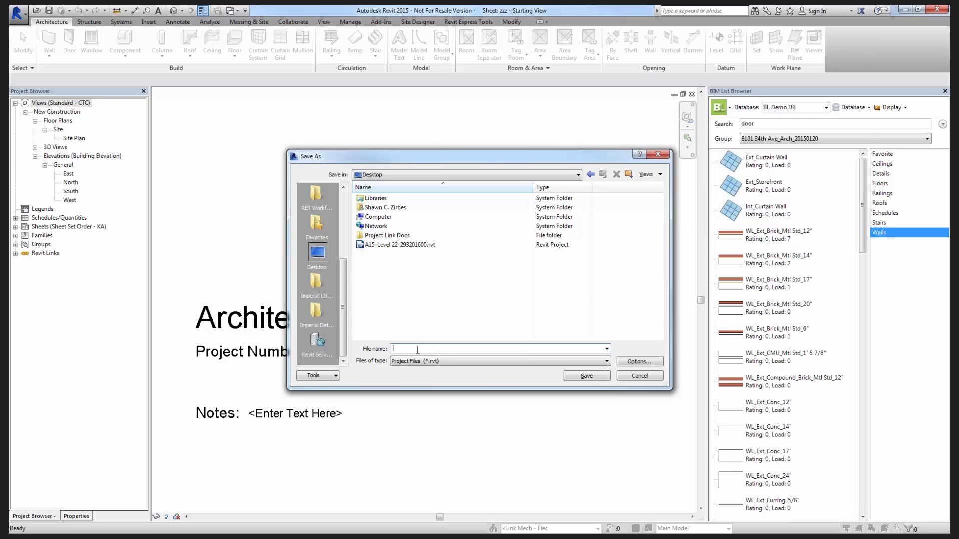
click(417, 349)
text(A)
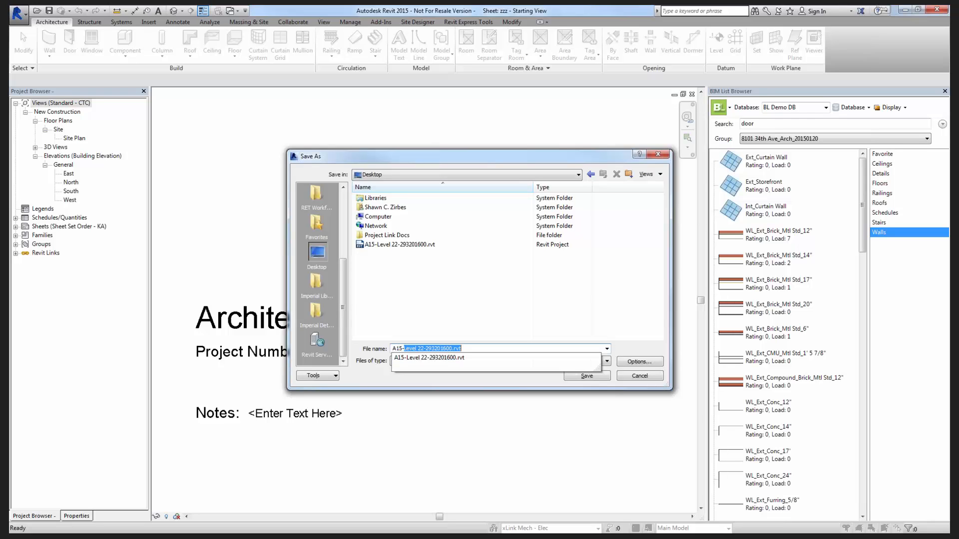
text(15-O)
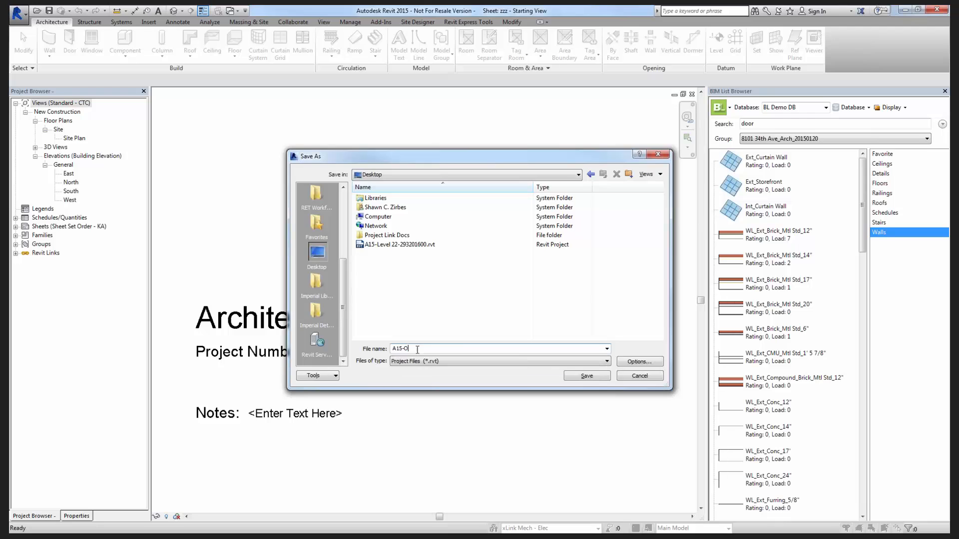
text(ffice Something-20150505)
Set the open workset default to Specify in the file save options and save the project.
click(624, 362)
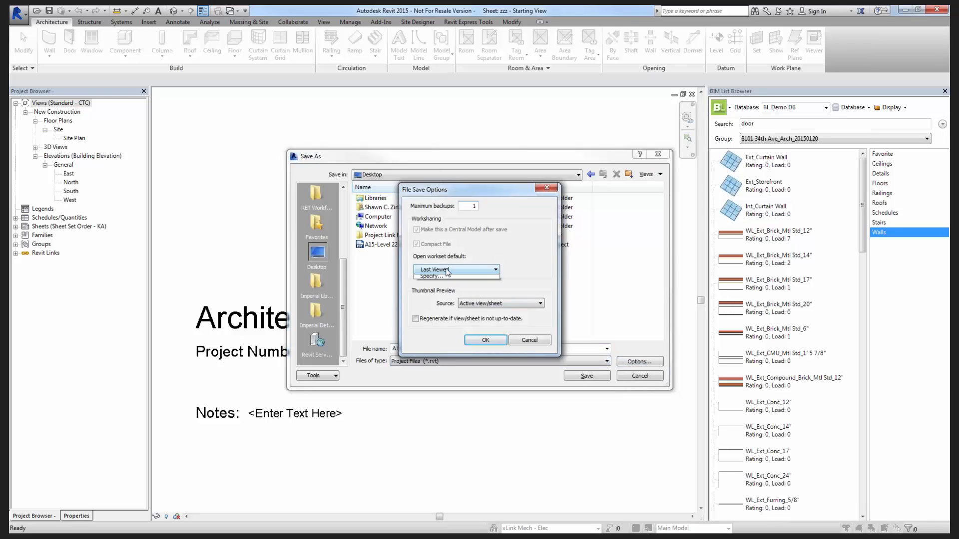
click(446, 270)
click(449, 298)
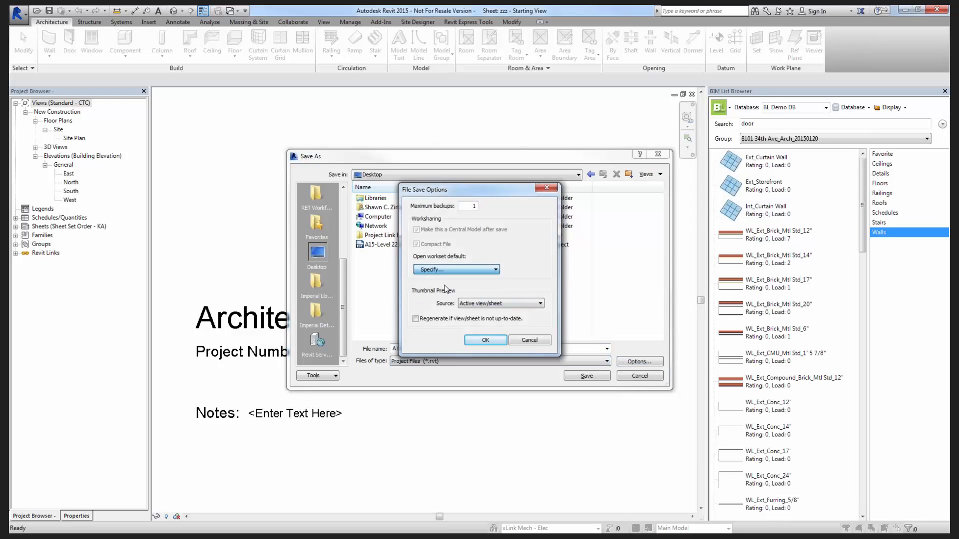
click(484, 340)
click(596, 377)
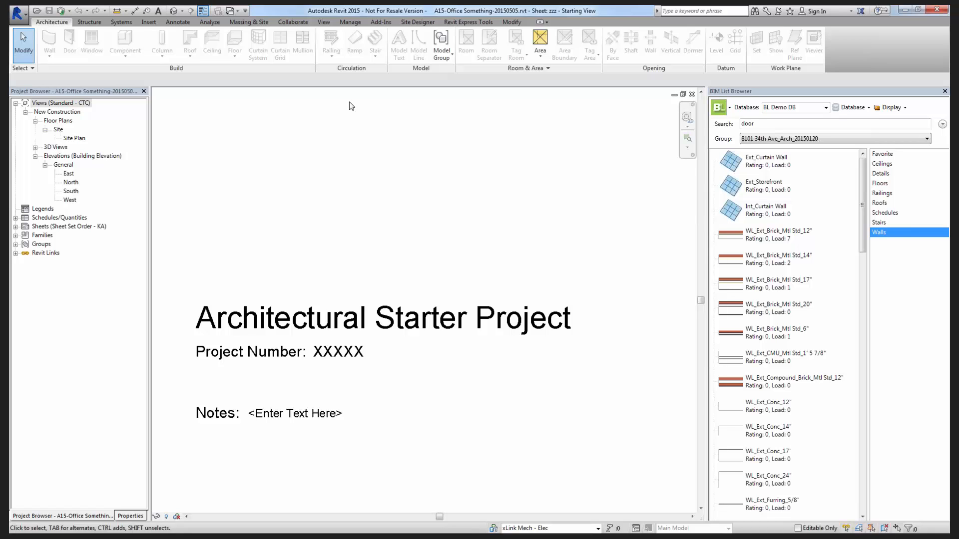
Use View Creator to create New Construction views from the Floor Plan - General template for all levels except Parapet, and open 01 - Floor Plan.
click(468, 22)
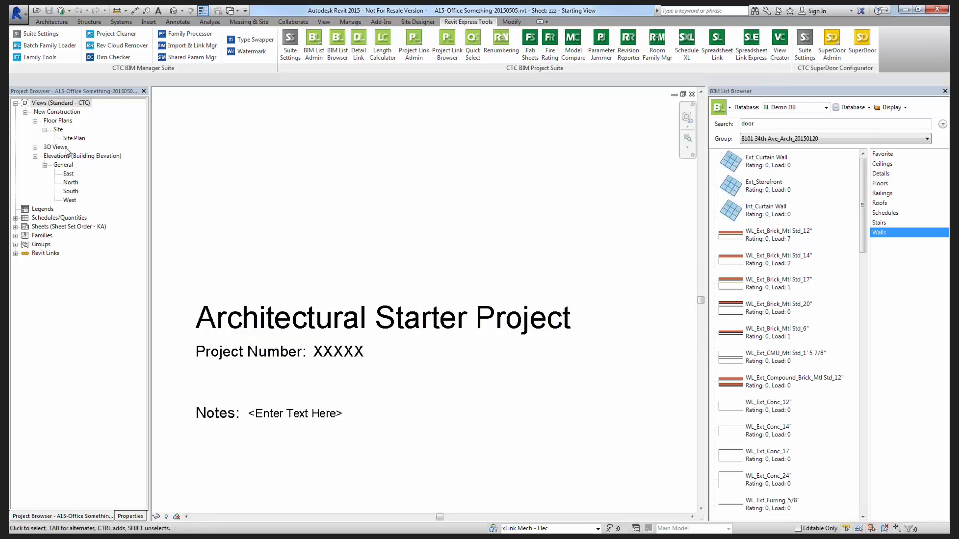
click(778, 53)
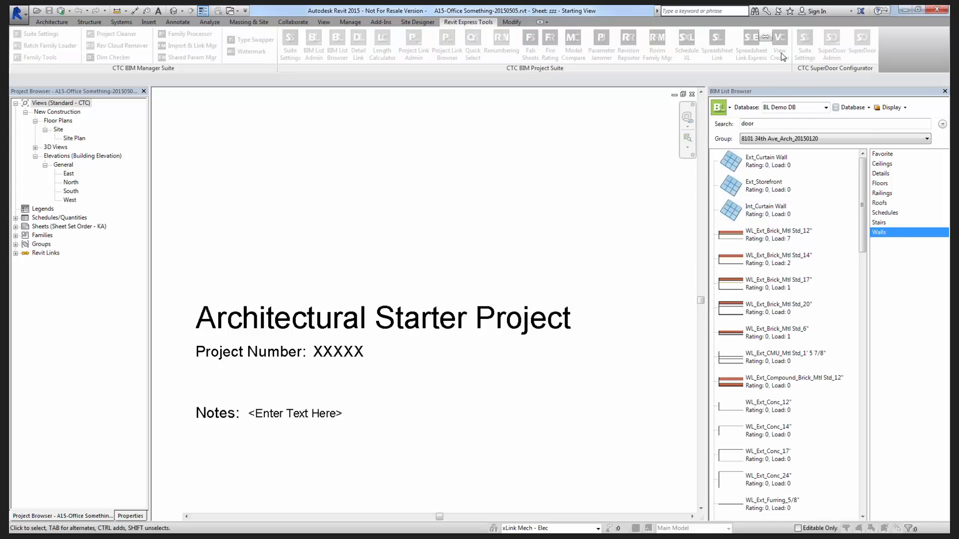
click(195, 155)
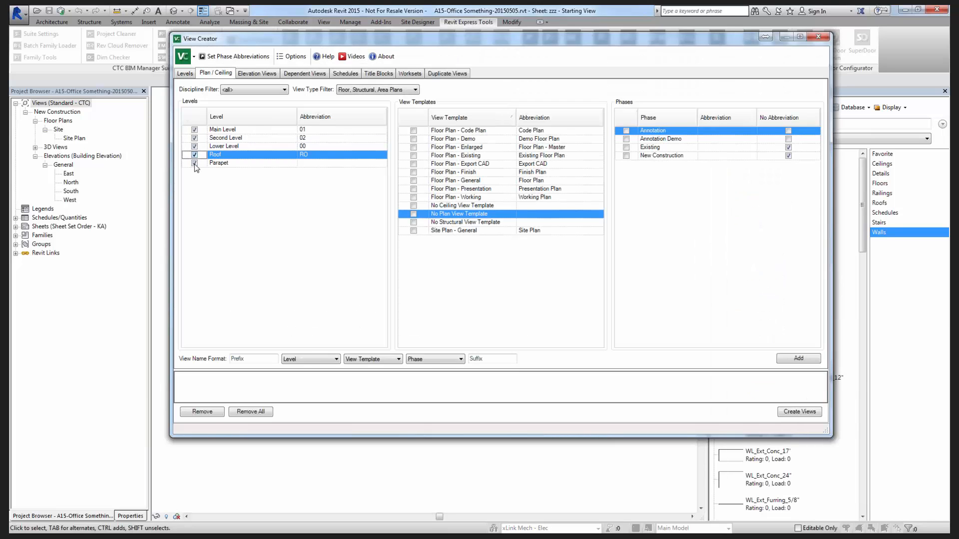
click(195, 164)
click(413, 180)
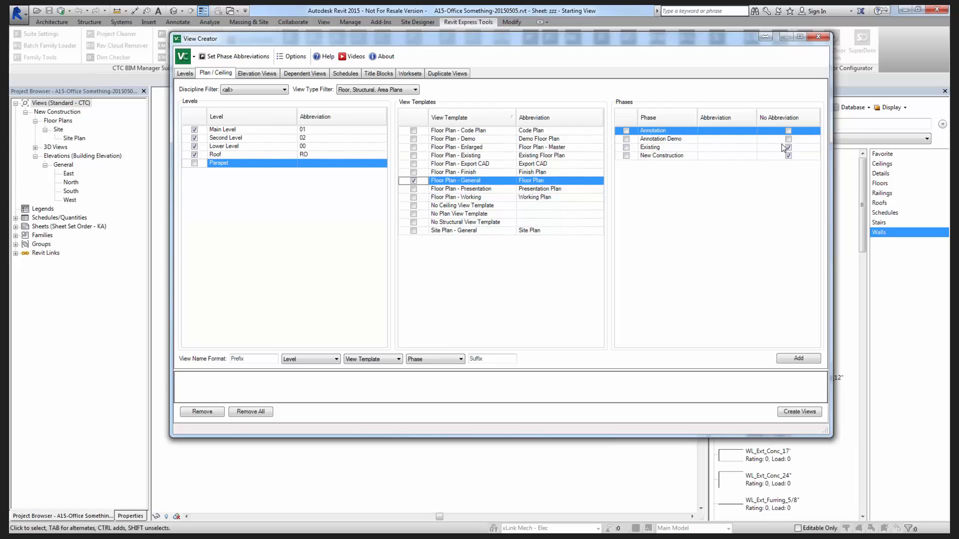
click(626, 155)
click(802, 360)
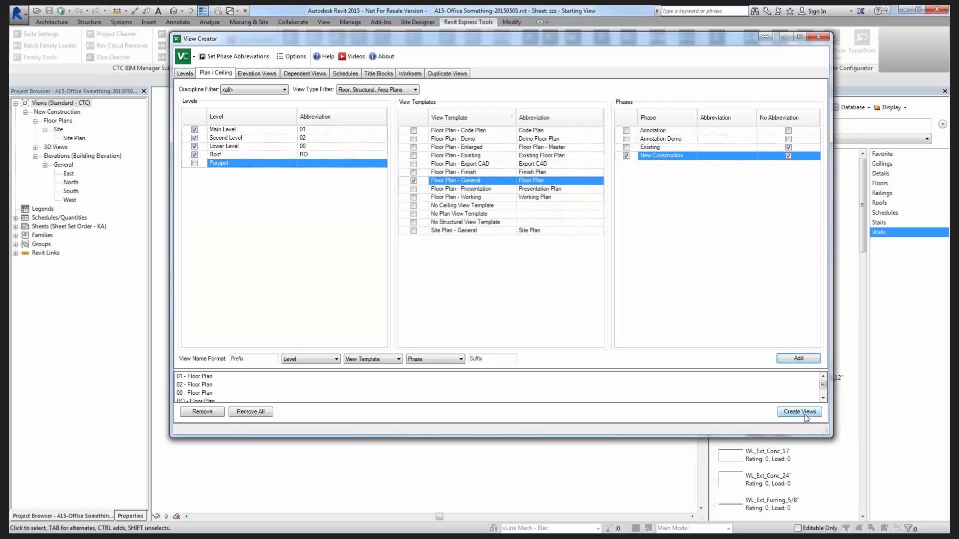
click(804, 413)
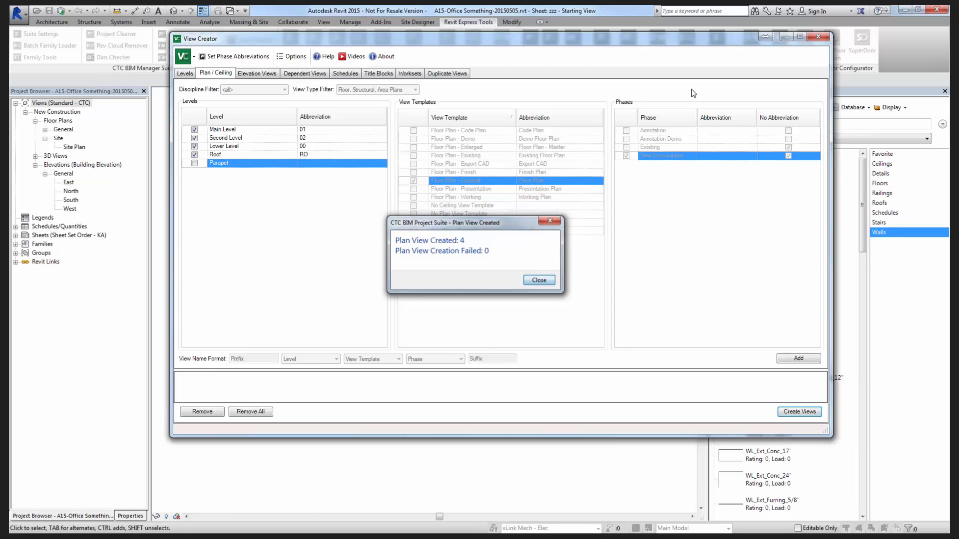
click(538, 280)
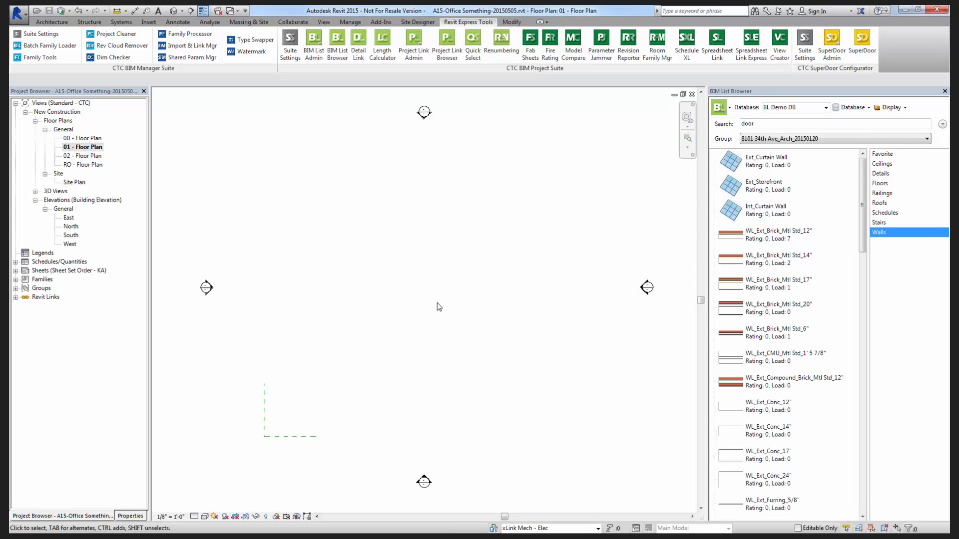
Expand the project's wall families and look over the types under Basic Wall.
click(15, 279)
scroll(36, 295, down, 1)
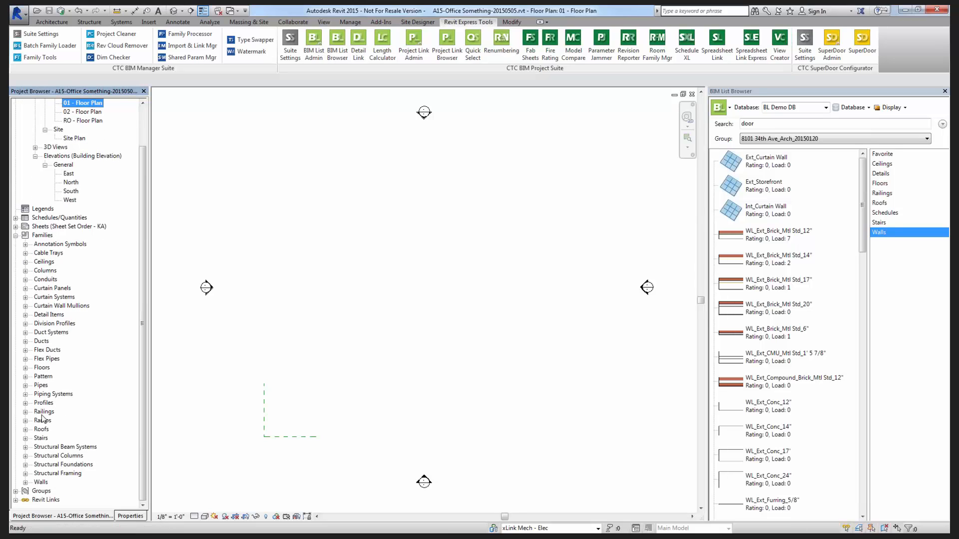
click(25, 482)
click(35, 447)
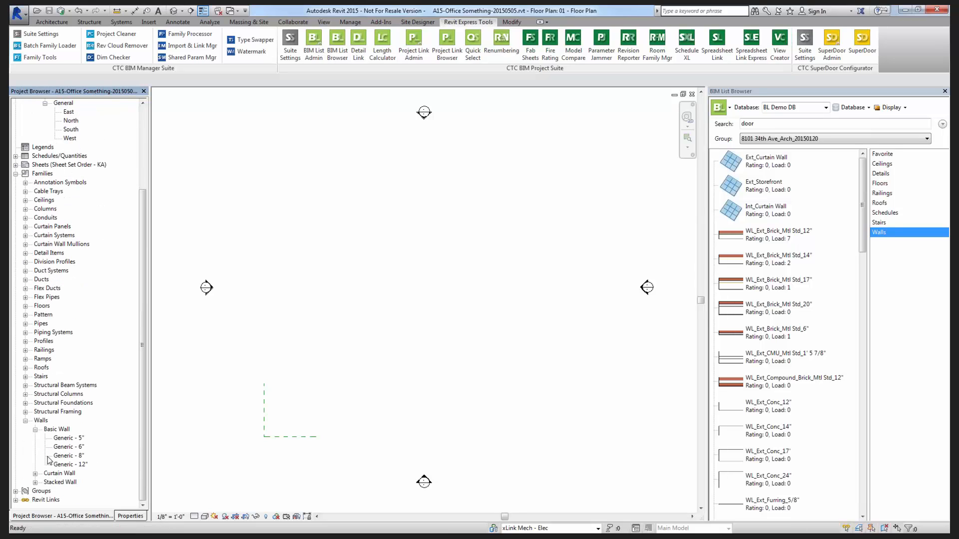
click(67, 438)
click(66, 455)
click(66, 465)
Check the wall types under Curtain Wall and Stacked Wall, and return to the Basic Wall list.
click(36, 474)
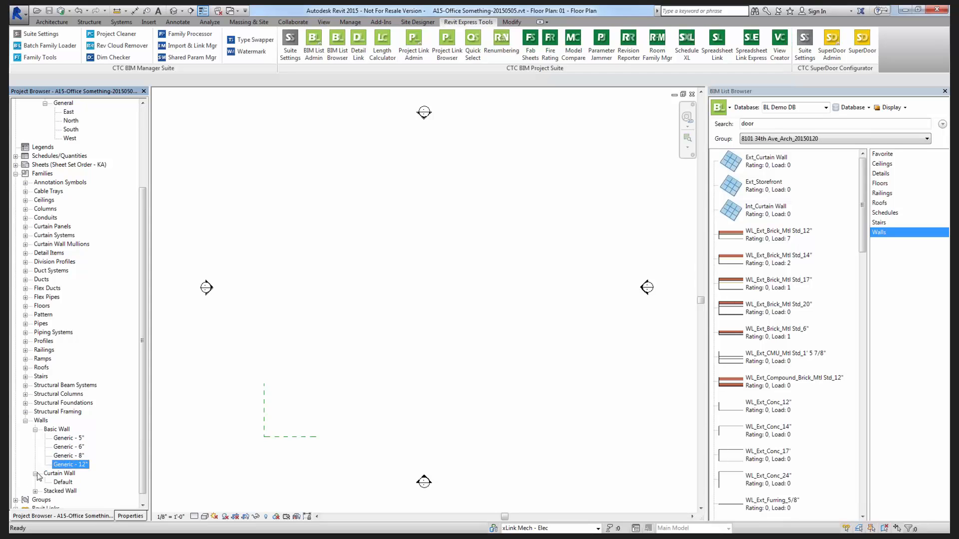
click(35, 474)
click(35, 483)
click(35, 474)
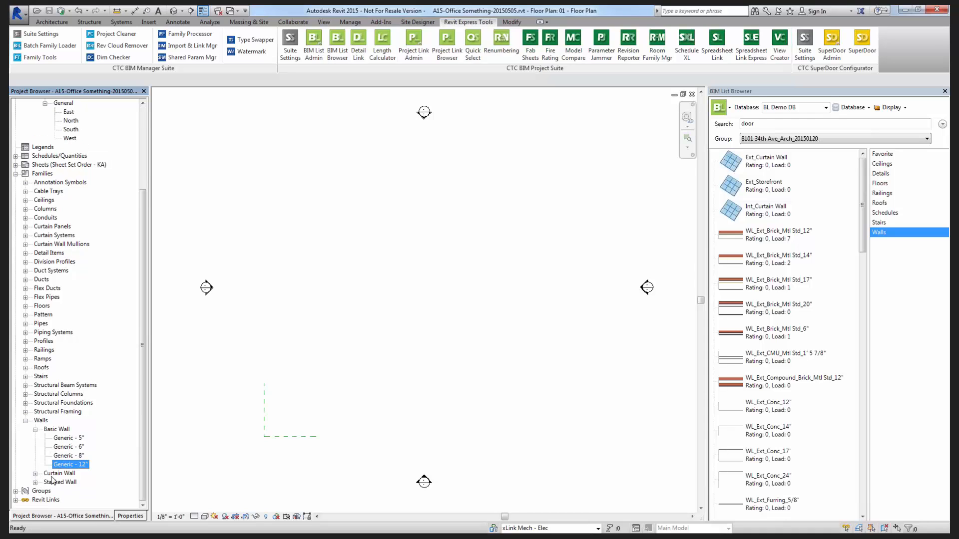
click(70, 440)
click(70, 464)
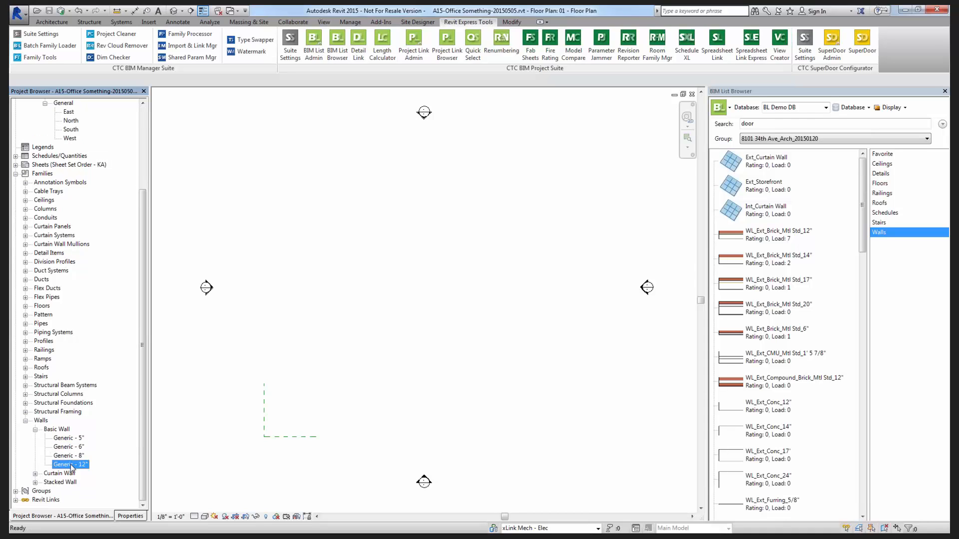
click(35, 429)
click(35, 465)
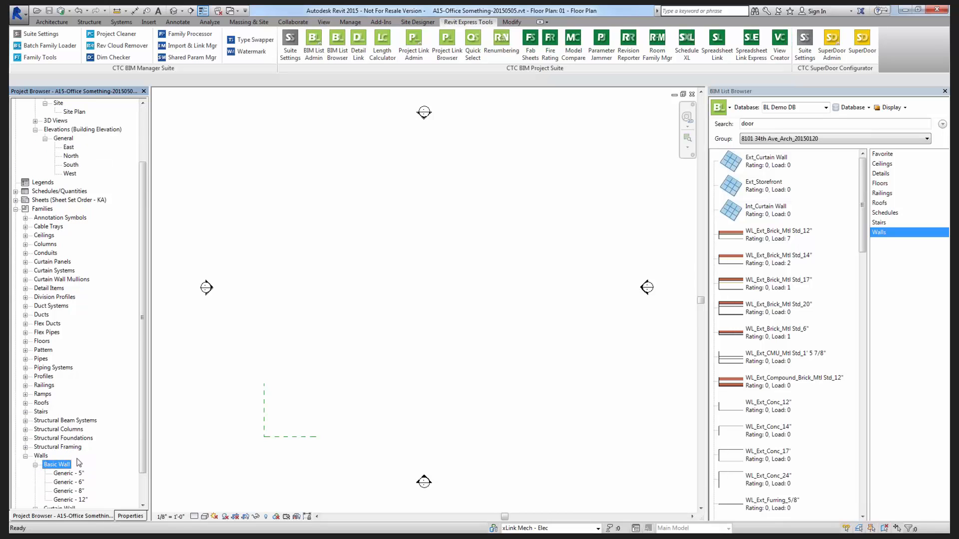
scroll(79, 462, down, 2)
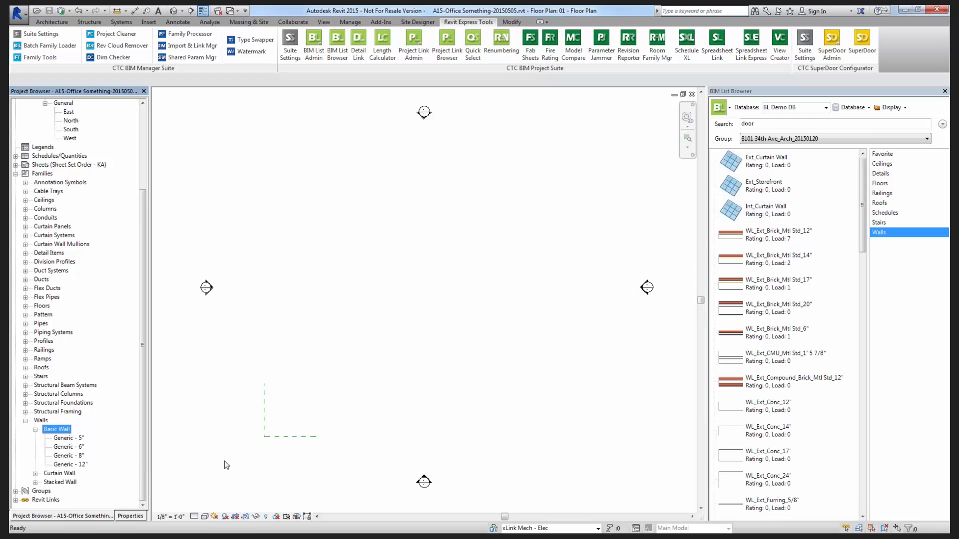
Load the WL_Ext_Conc_14" wall type from the BIM content list into the project.
click(763, 457)
click(768, 437)
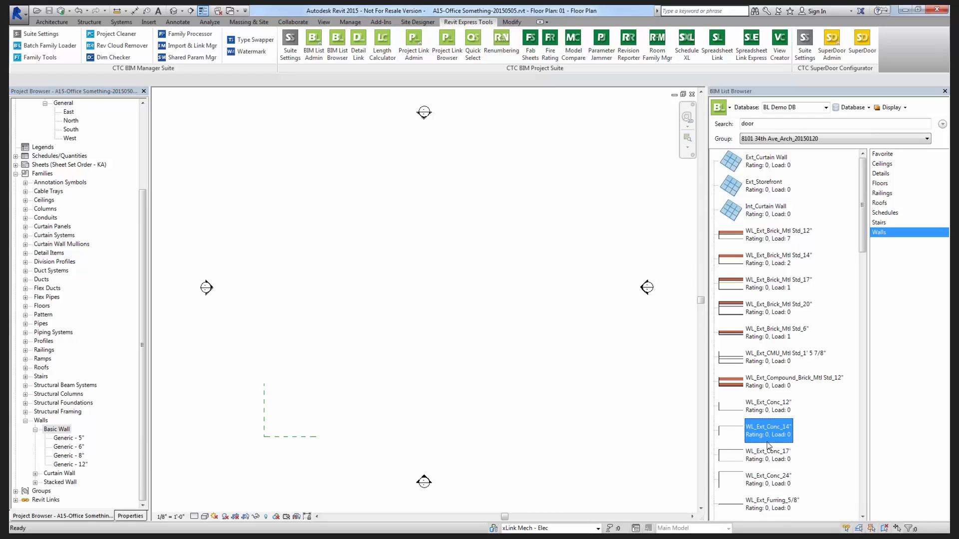
drag(767, 434, 553, 348)
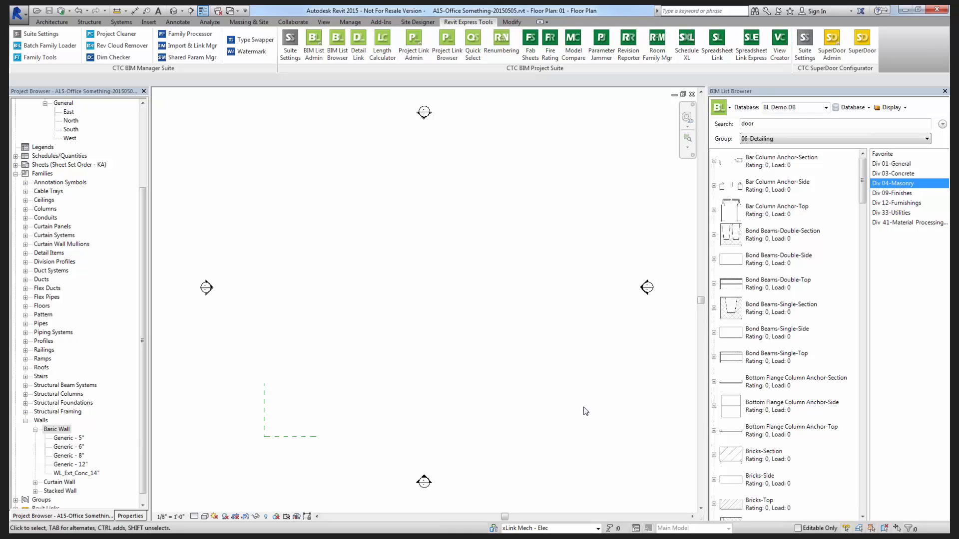
Draw a rectangle of WL_Ext_Conc_14" walls, about 32'-6" by 21'-0", near the middle of the floor plan.
click(78, 474)
drag(342, 342, 388, 326)
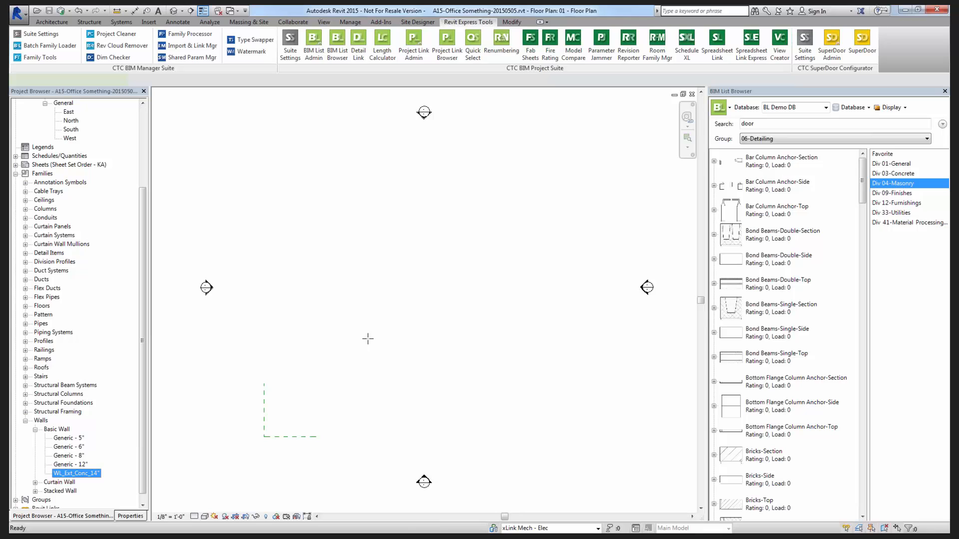
click(363, 263)
click(452, 322)
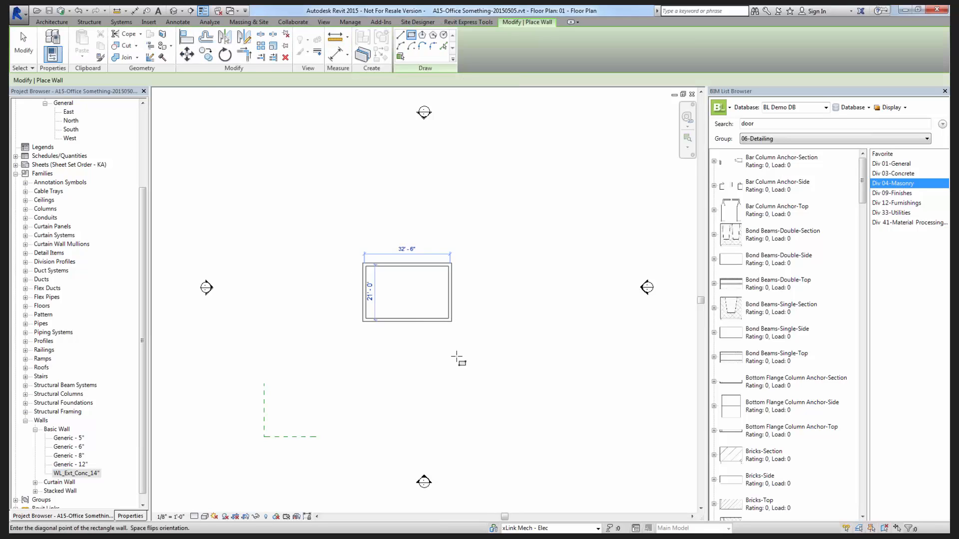
key(Escape)
key(Escape)
Inspect the properties of the rectangle's lower wall, deselect it, and return to the project's wall family list.
click(401, 322)
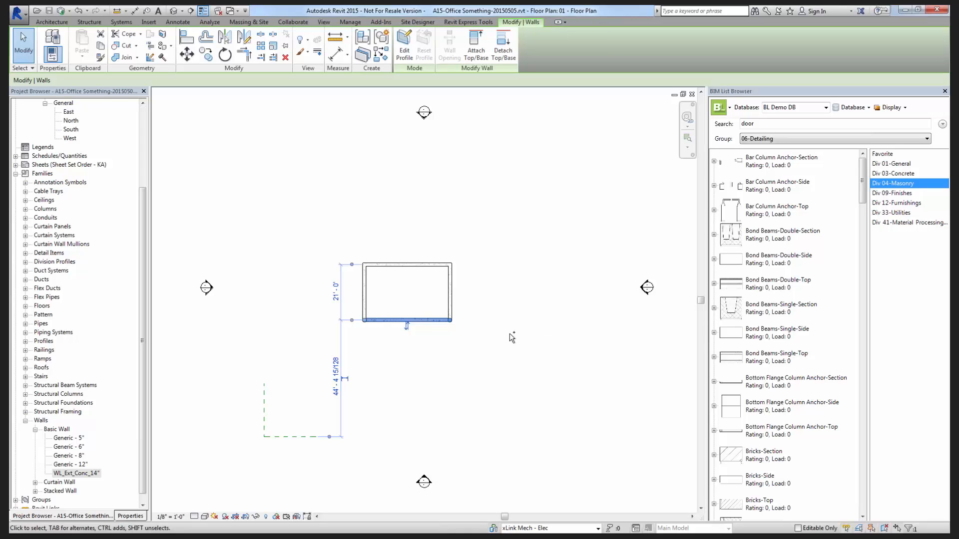
key(ctrl+1)
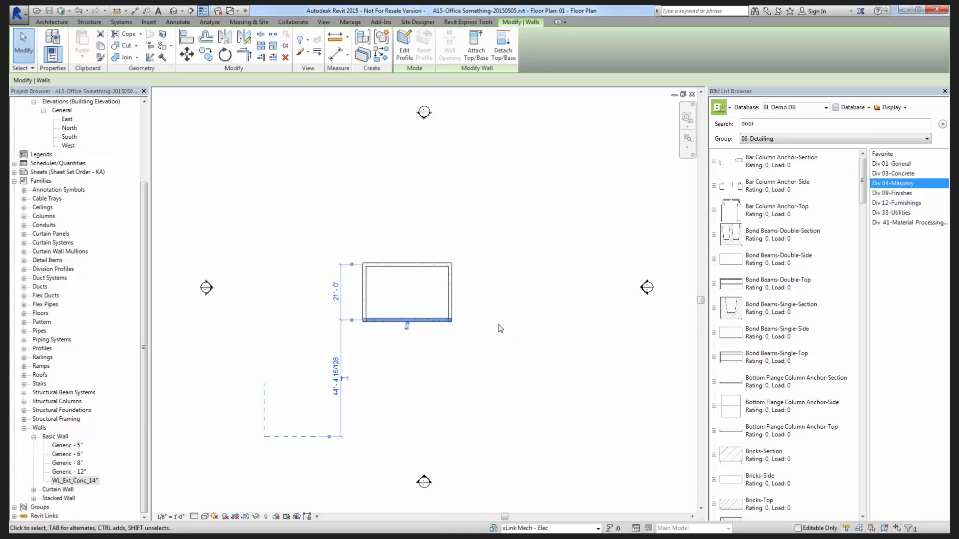
right_click(434, 319)
click(452, 311)
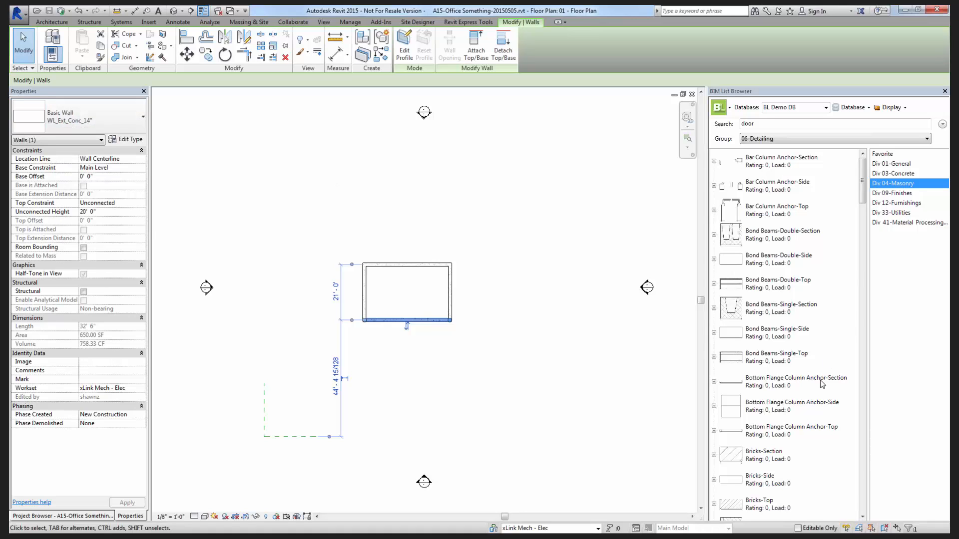
click(515, 385)
click(102, 517)
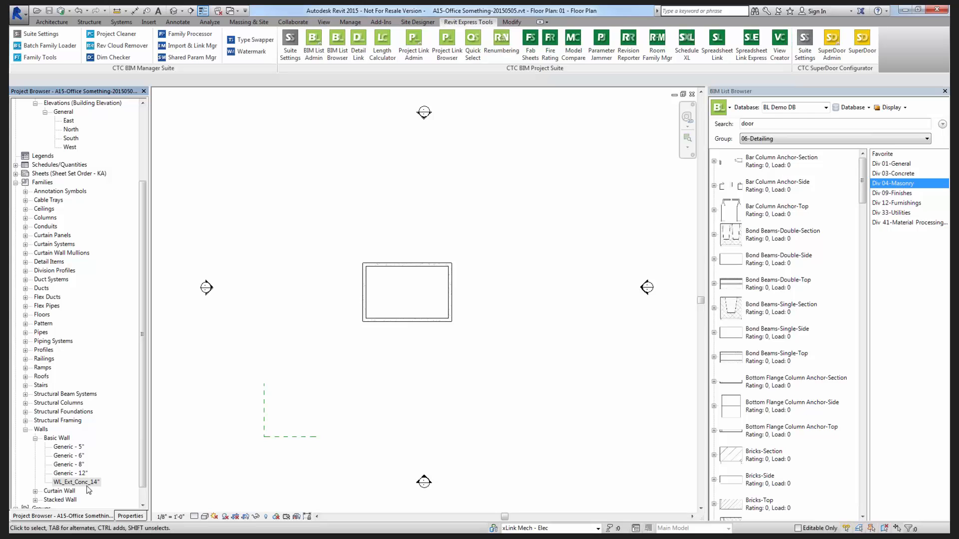
Browse the Walls category of the 8101 34th Ave_Arch_20150120 group and review the load count and available actions for WL_Ext_Conc_14".
click(860, 142)
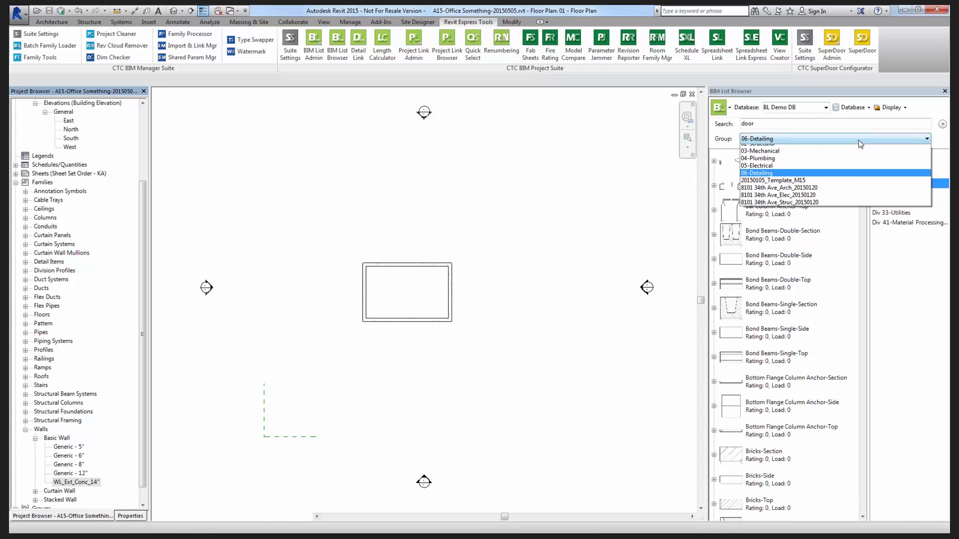
click(849, 188)
click(887, 232)
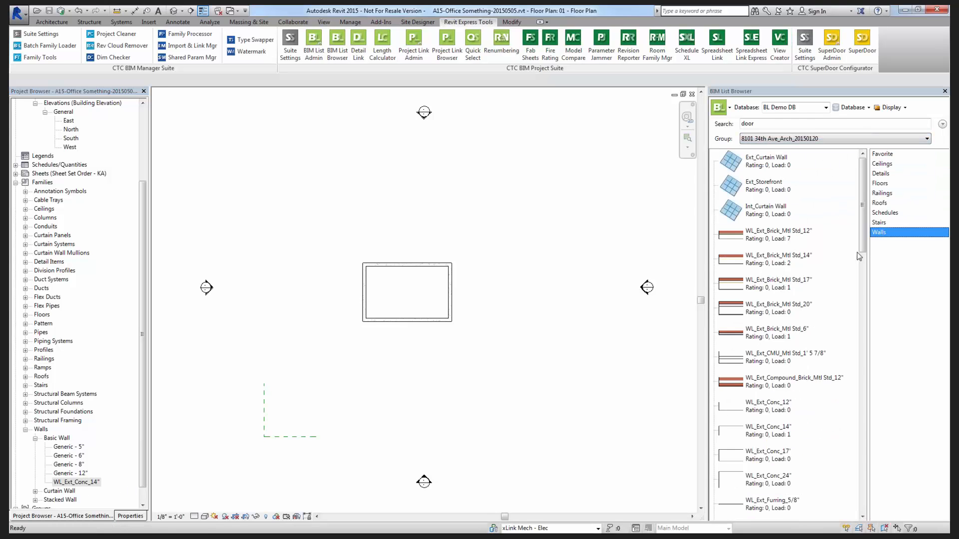
drag(863, 246, 864, 291)
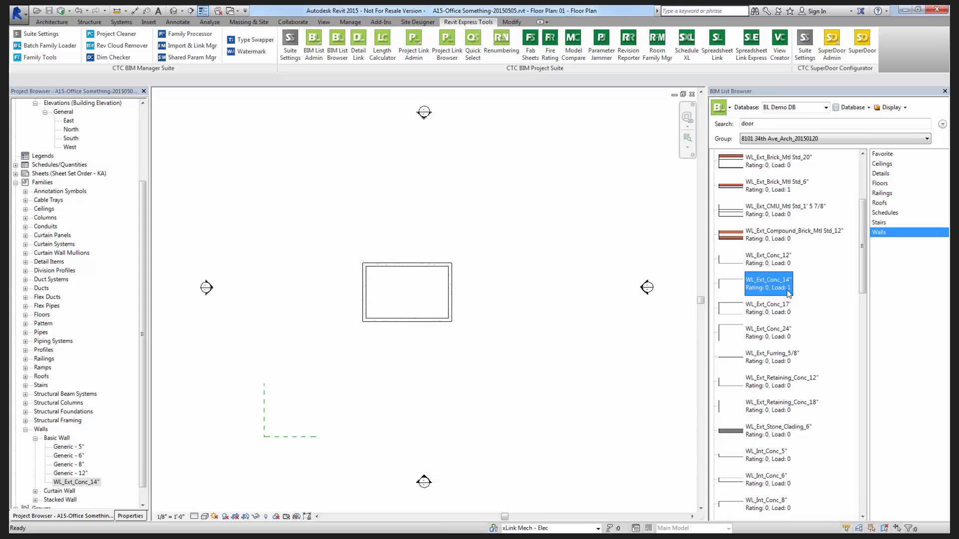
right_click(788, 294)
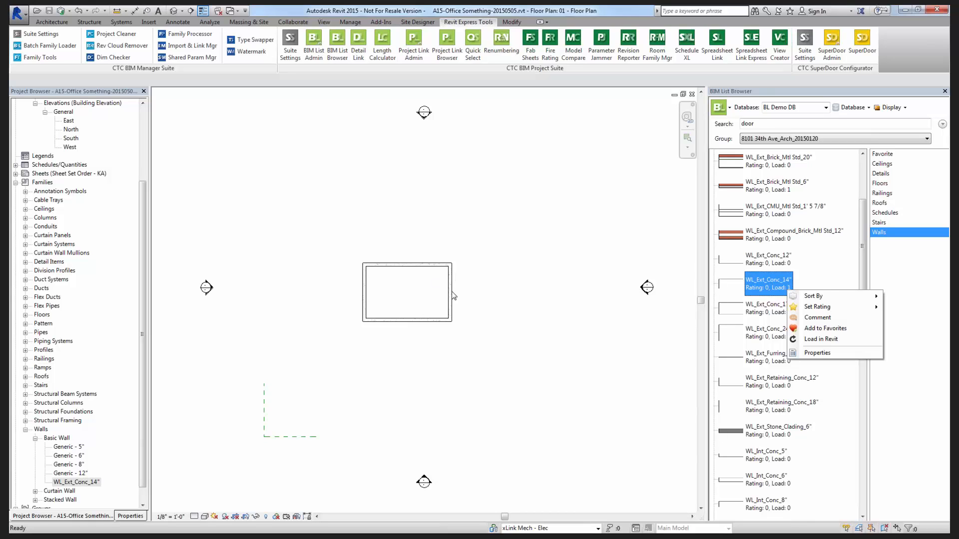
click(509, 282)
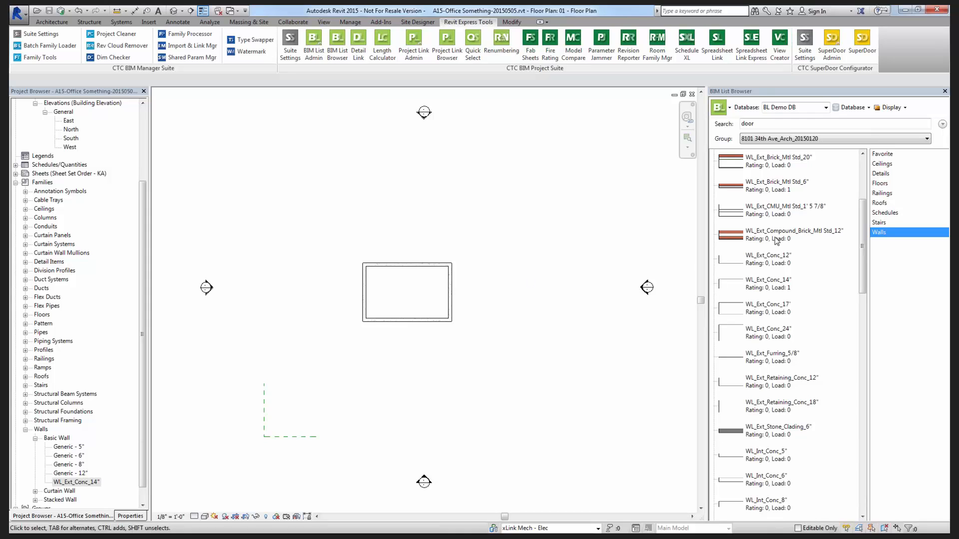
Browse the architectural Details category and the 8101 34th Ave_Struc_20150120 group, and select C_GARAGE FAN CONTROLS DIAGRAM in the 20150105_Template_M15 details.
click(887, 176)
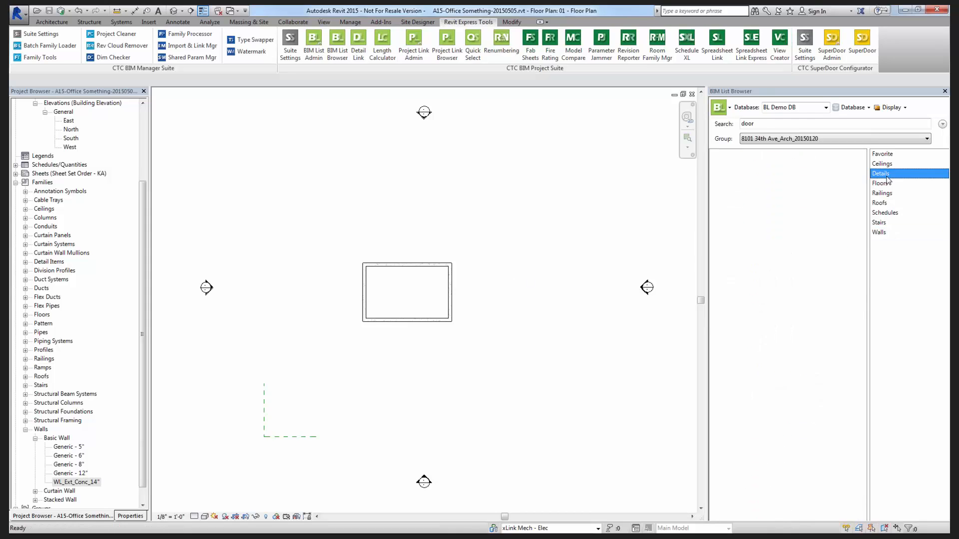
click(847, 141)
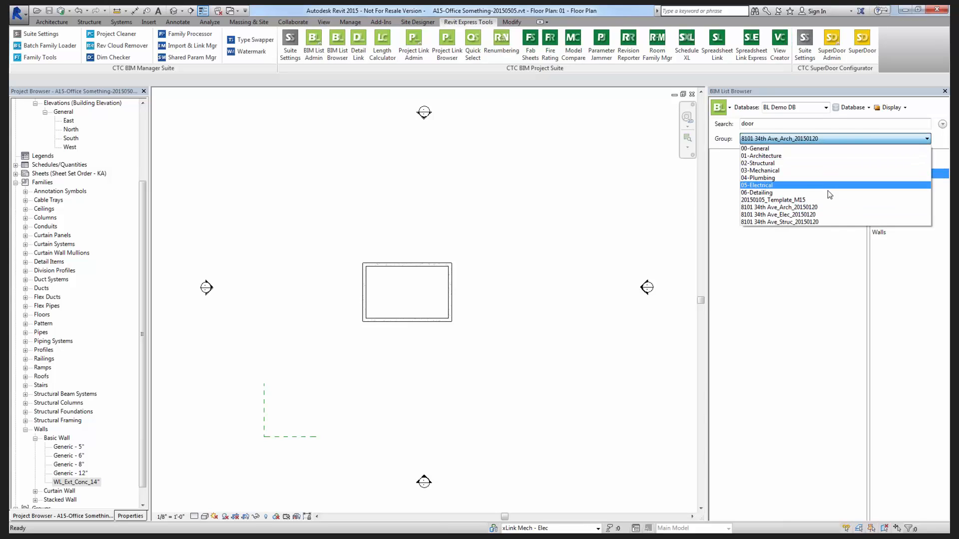
click(828, 221)
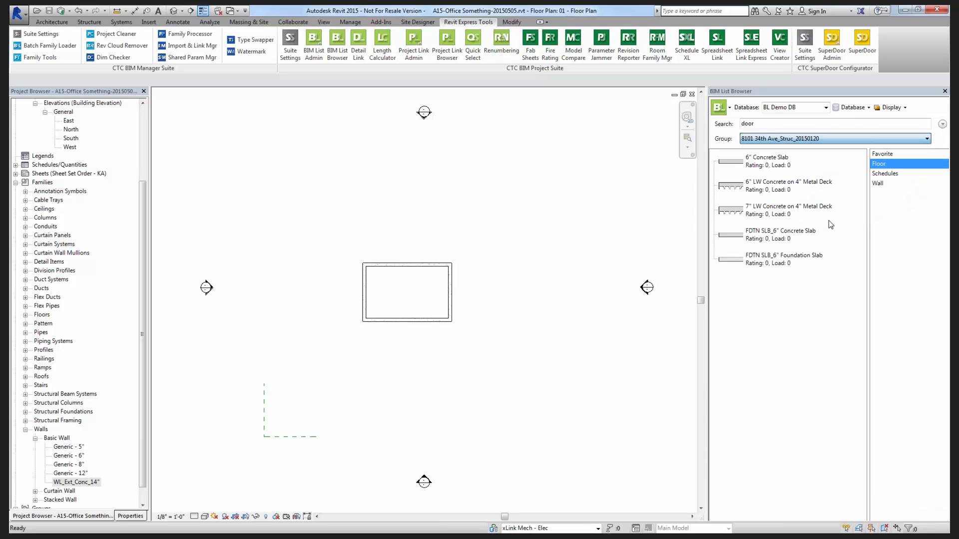
click(870, 137)
click(856, 199)
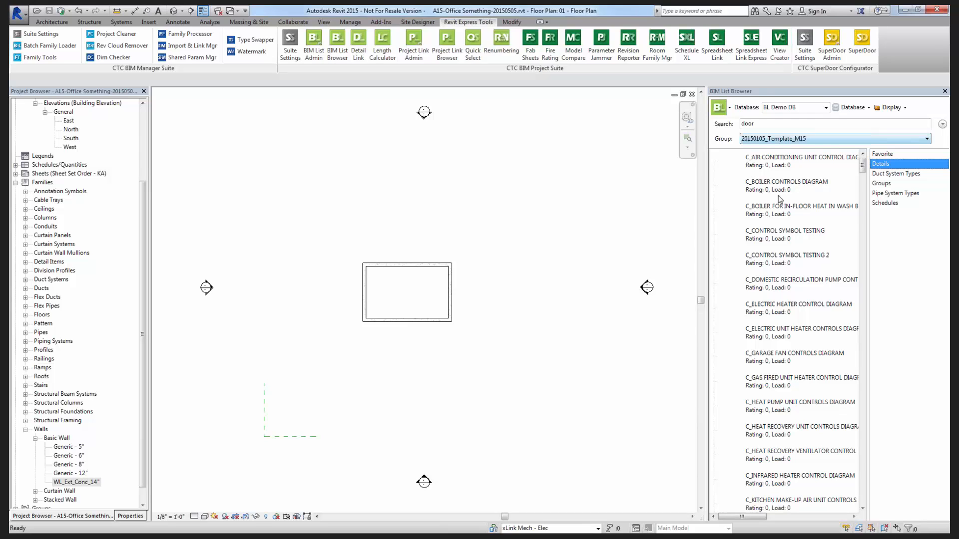
click(779, 306)
click(763, 368)
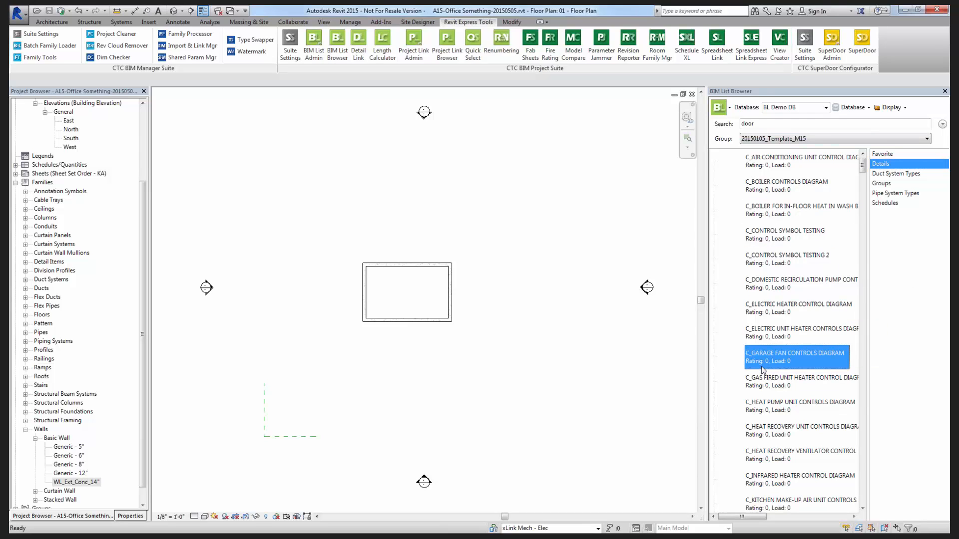
Load the C_GAS FIRED UNIT HEATER CONTROL DIAGRAM detail from the 20150105_Template_M15 group into the project and view its drafting view.
click(786, 375)
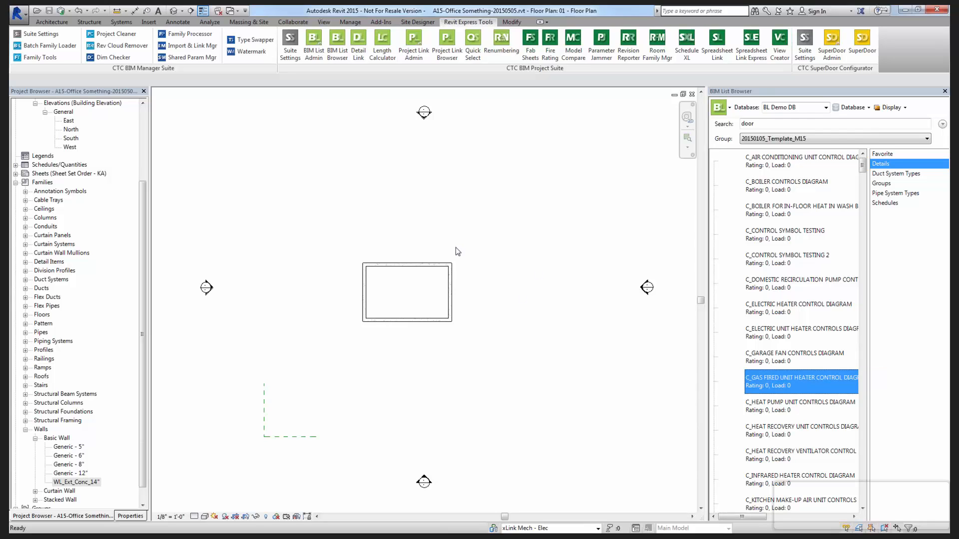
double_click(805, 389)
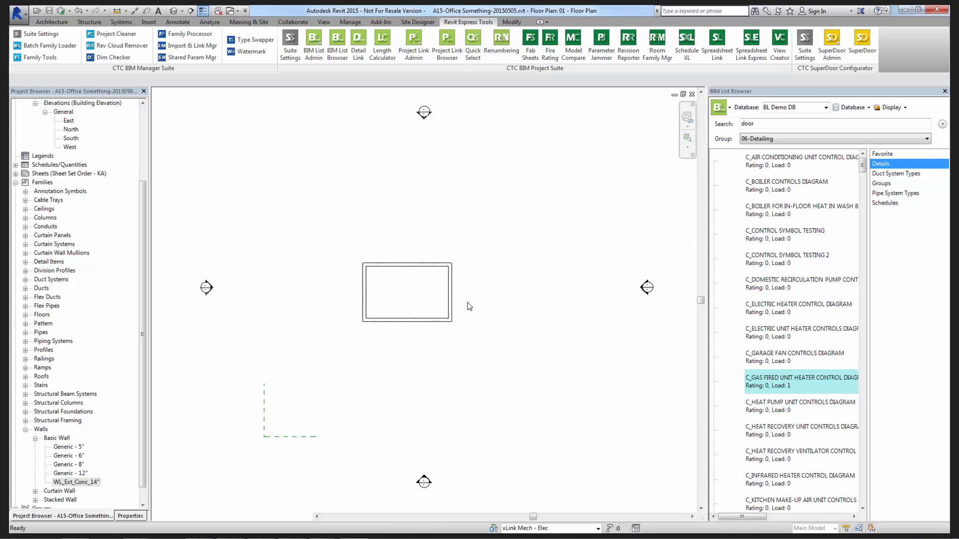
scroll(478, 304, down, 4)
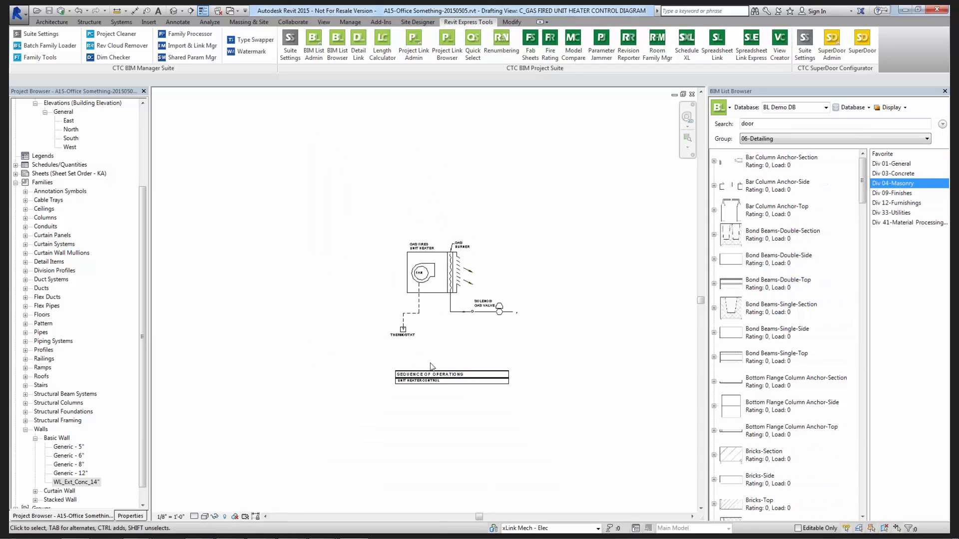
Locate the C_GAS FIRED UNIT HEATER CONTROL DIAGRAM view among the project's Drafting Views (Detail).
drag(143, 235, 144, 154)
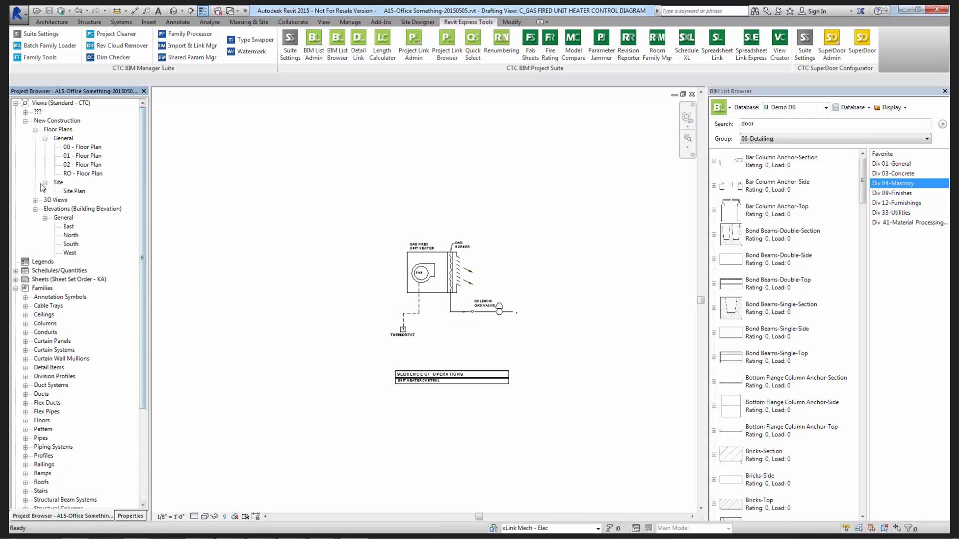
click(25, 112)
click(35, 121)
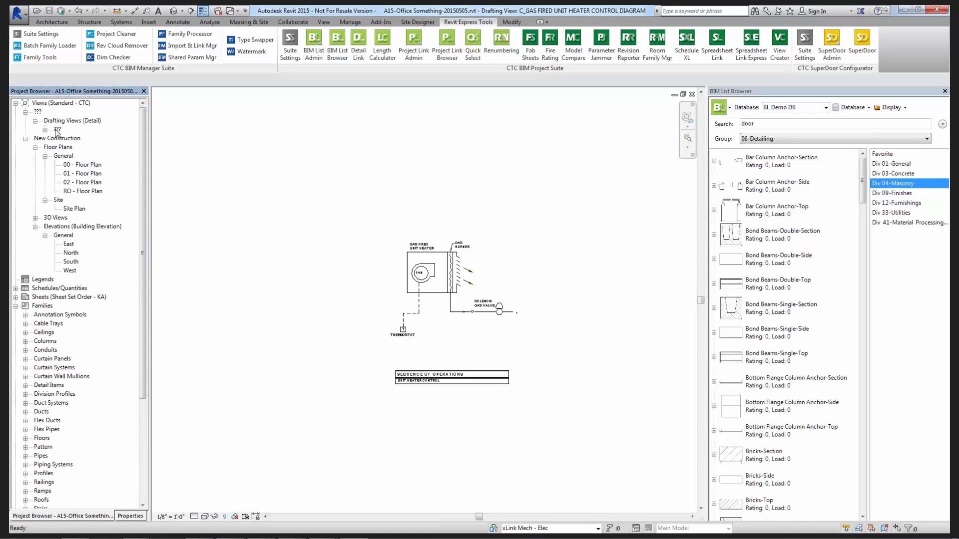
double_click(56, 130)
click(79, 140)
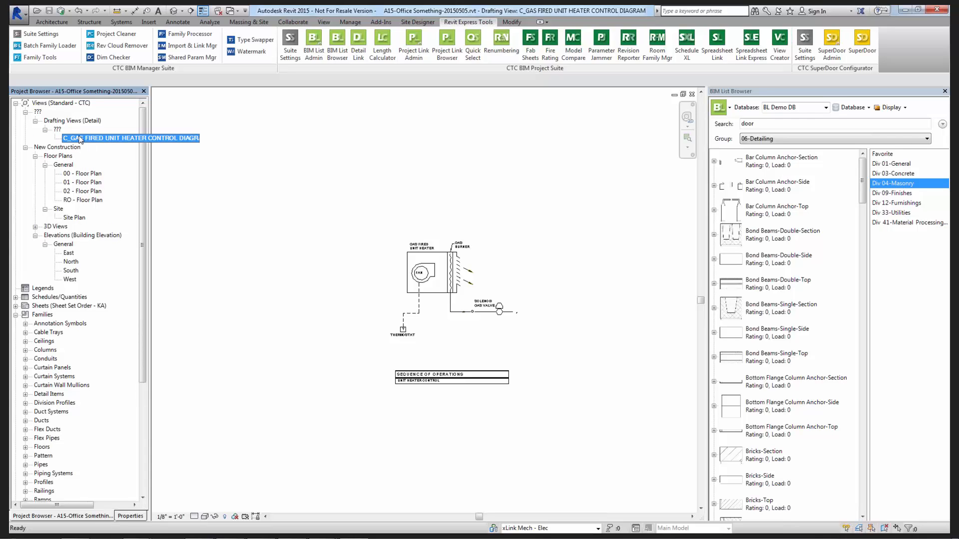
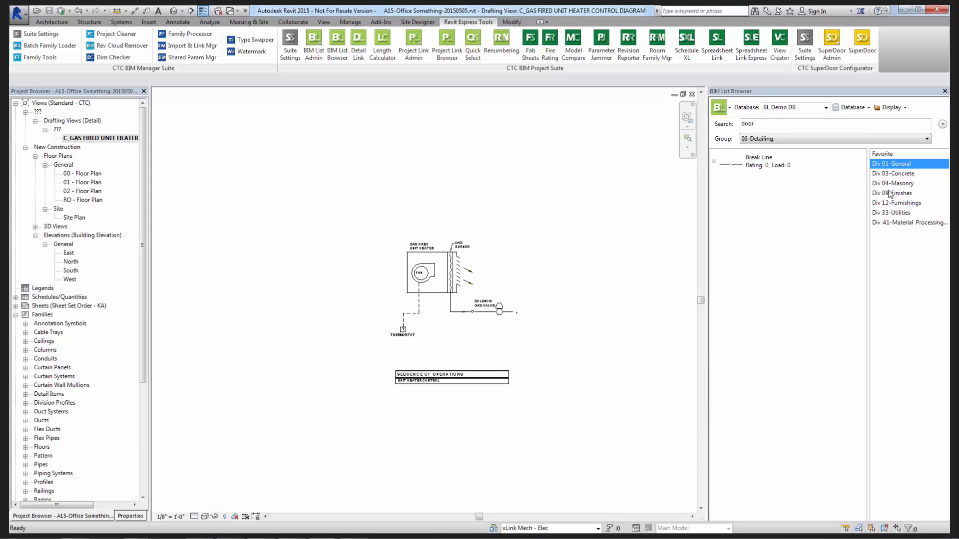
Browse the Schedules category of the 8101 34th Ave_Arch_20150120 group in the BIM List Browser.
click(770, 142)
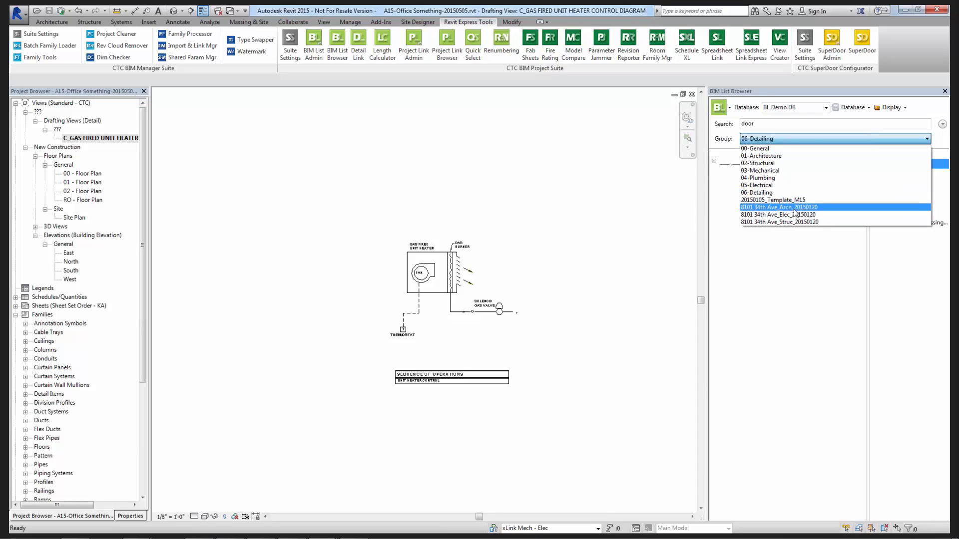
click(794, 209)
click(885, 215)
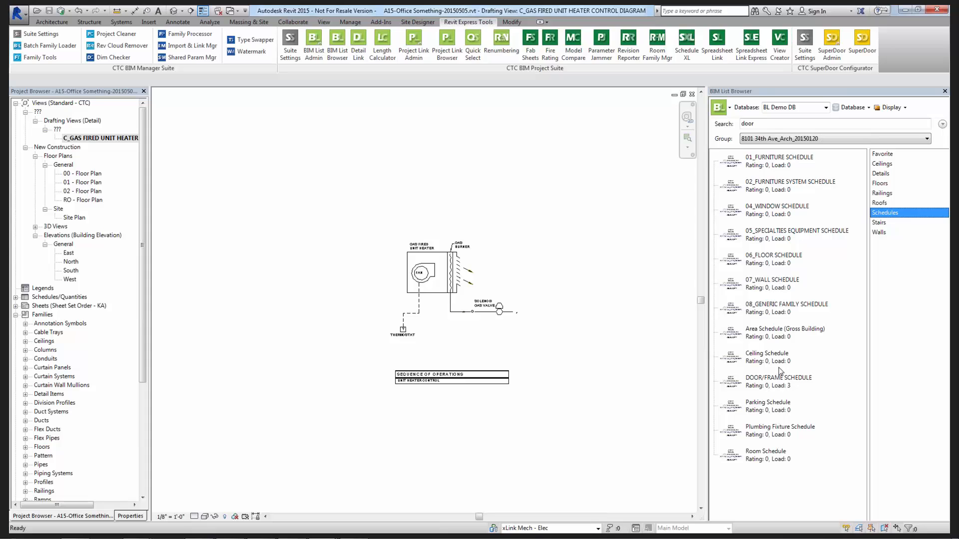
click(840, 475)
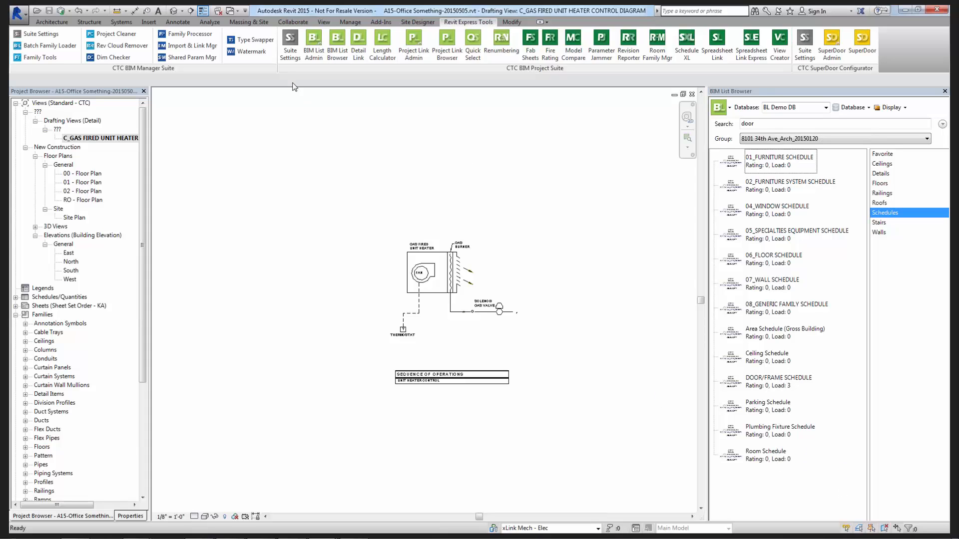
Open BIM List Admin and create a new database named Webinar 20150505 with the type Local.
click(314, 47)
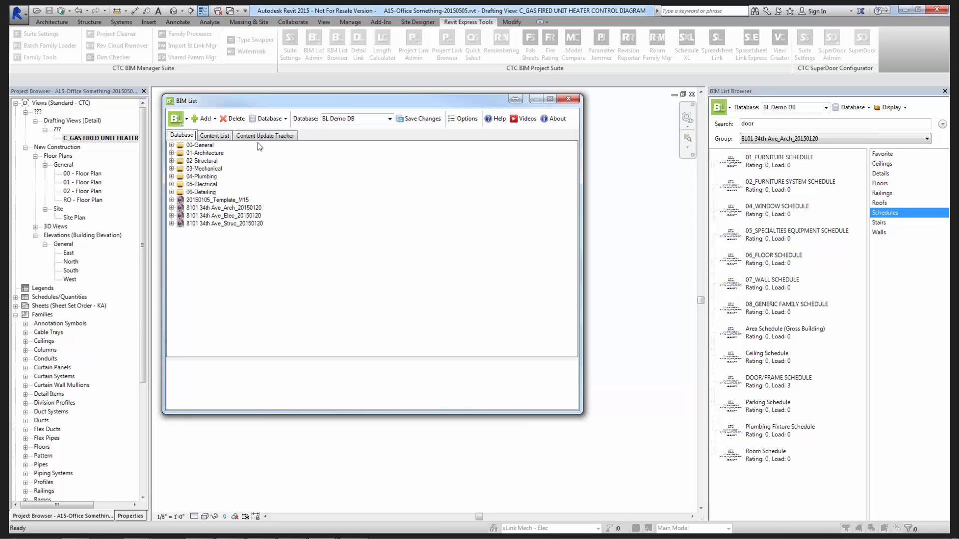
click(285, 121)
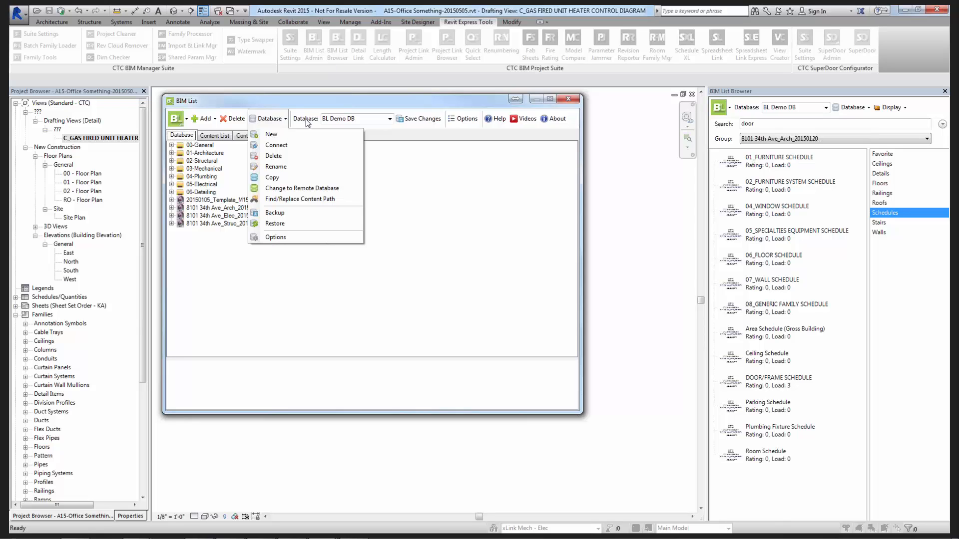
click(284, 138)
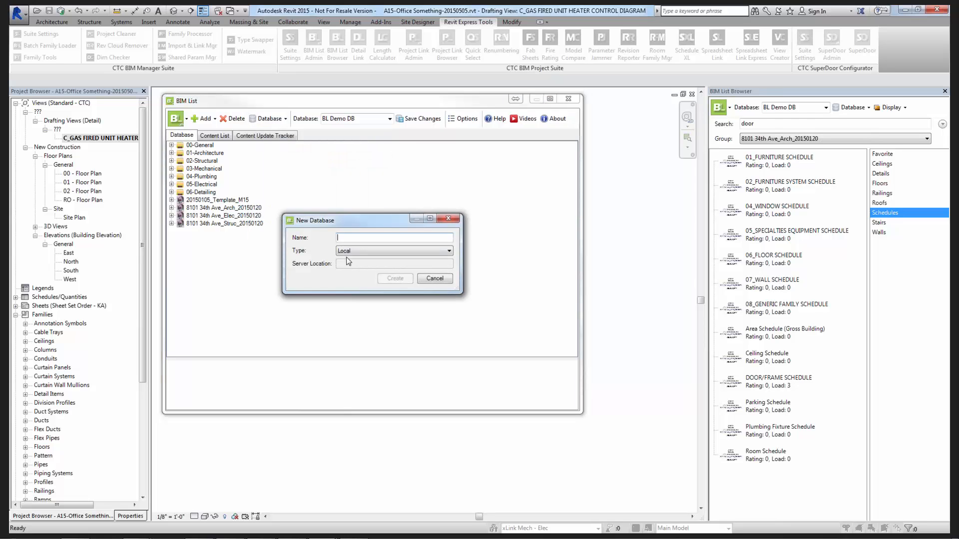
text(Webinar 20150505)
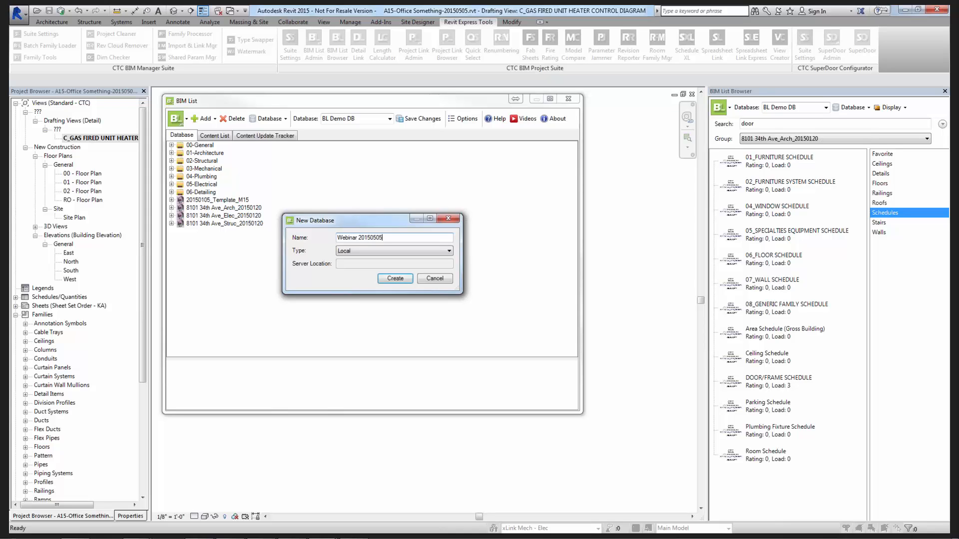
click(348, 251)
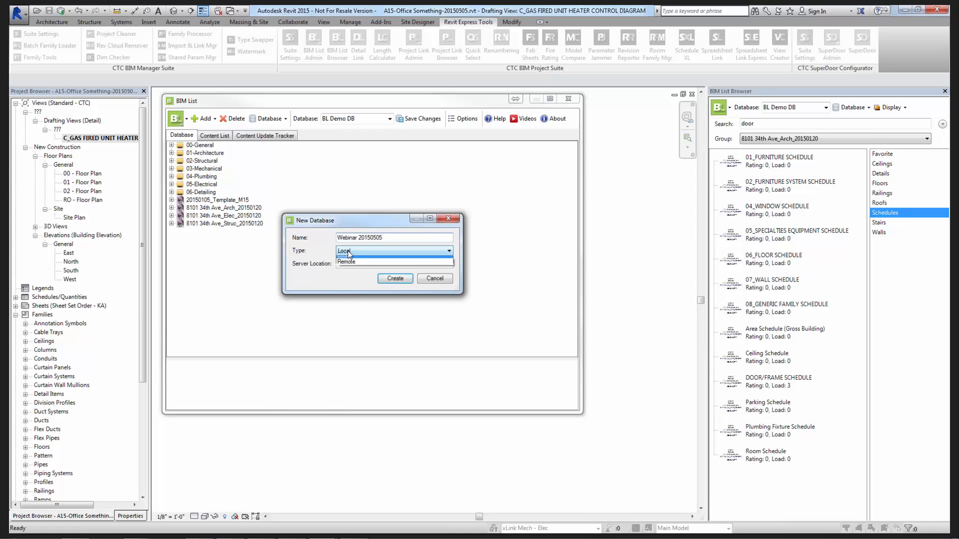
click(349, 253)
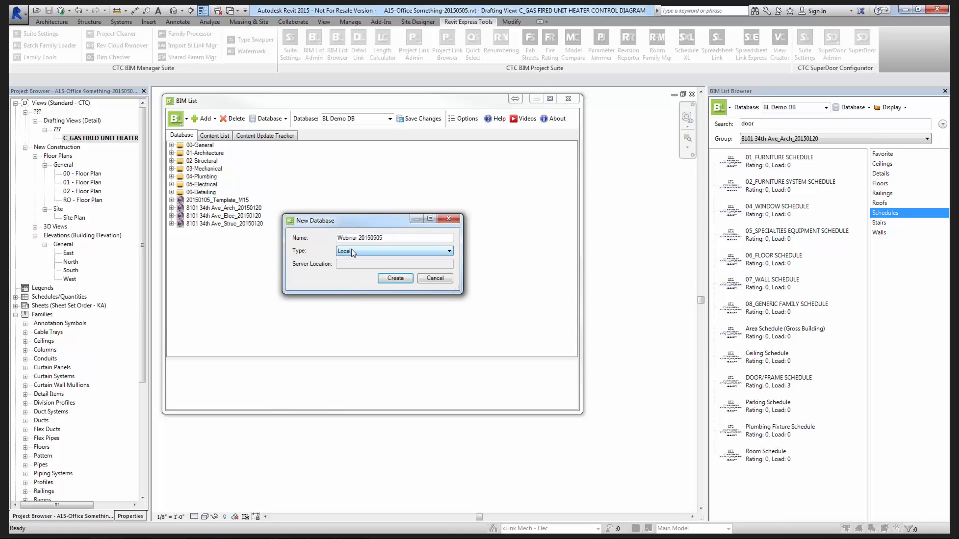
click(393, 279)
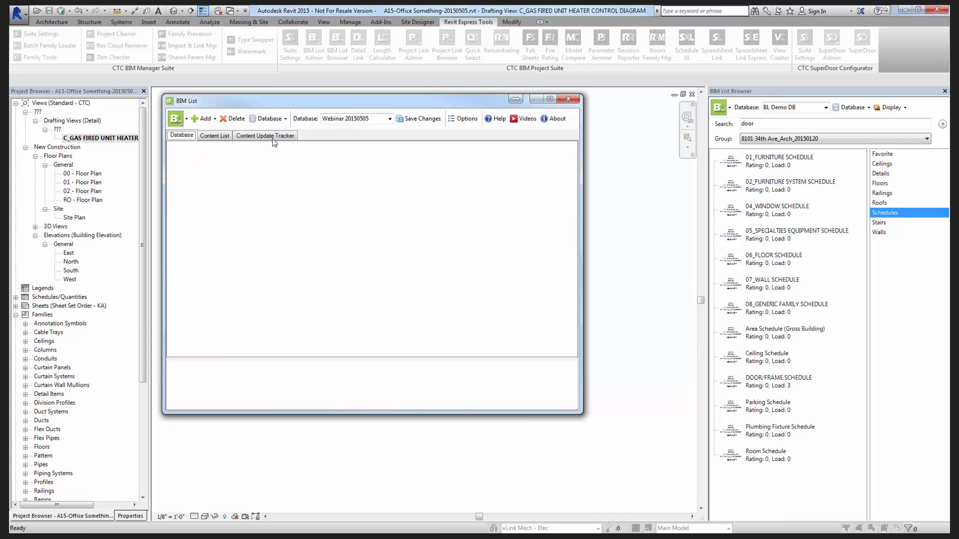
Review the management commands available for the Webinar 20150505 database, including Change to Remote Database.
click(285, 120)
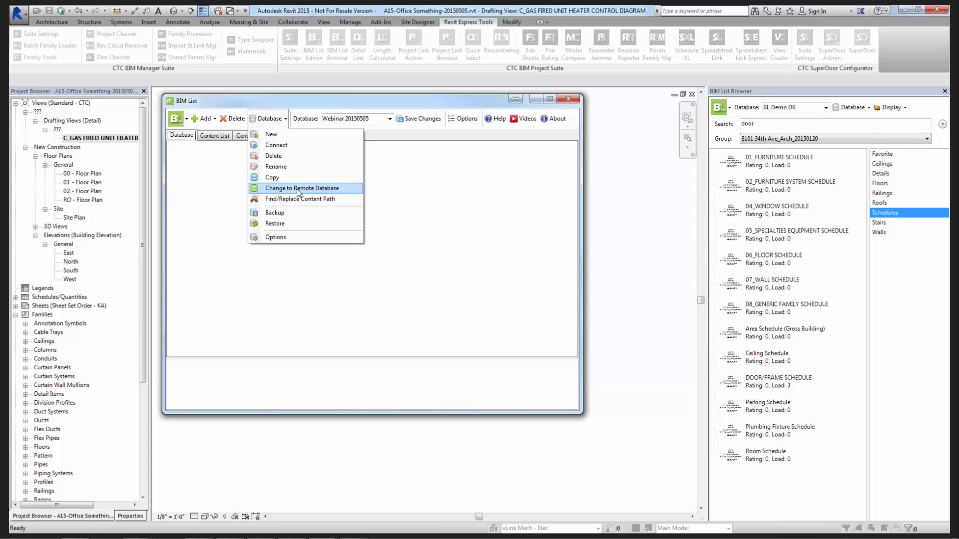
click(405, 282)
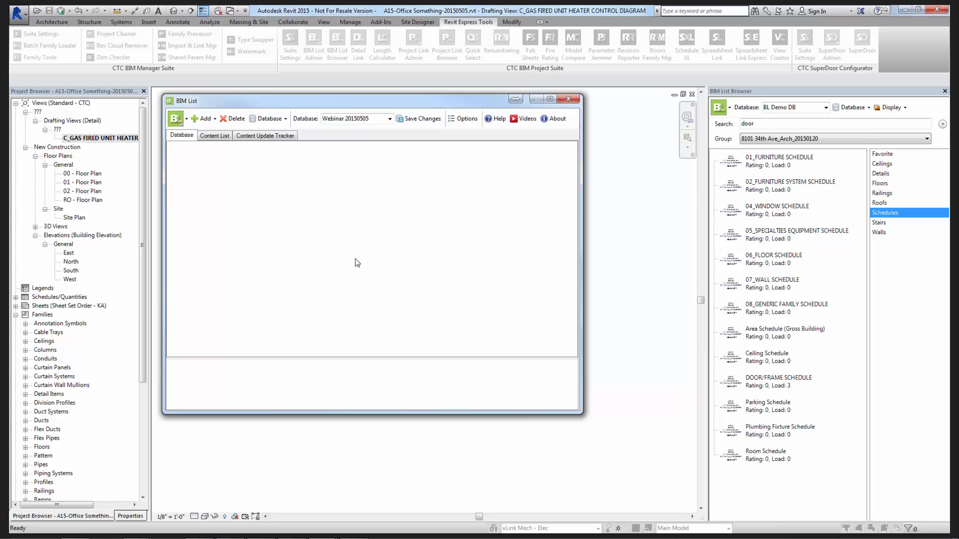
click(284, 120)
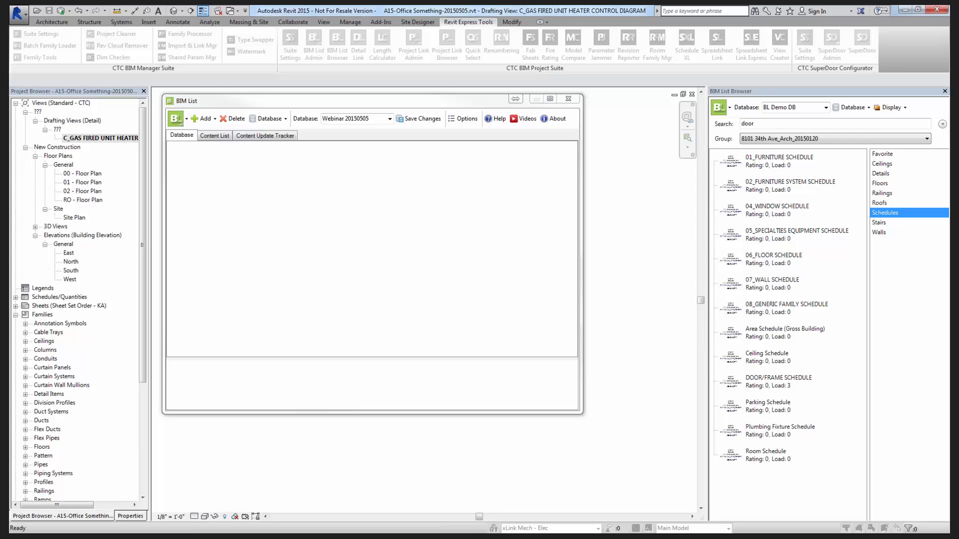
View the computer's local and network drives in Windows Explorer, close it and return to the BIM List window.
drag(46, 134, 374, 79)
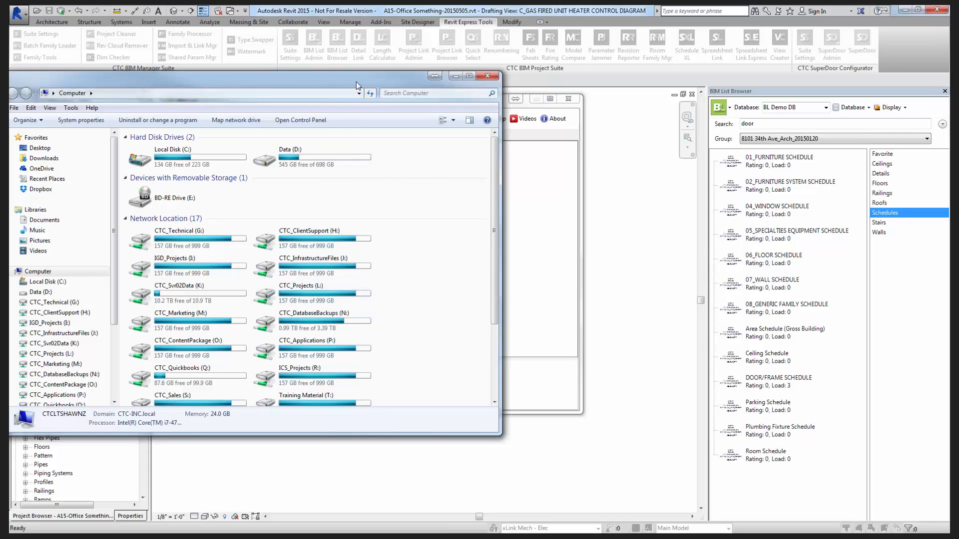
drag(357, 84, 369, 84)
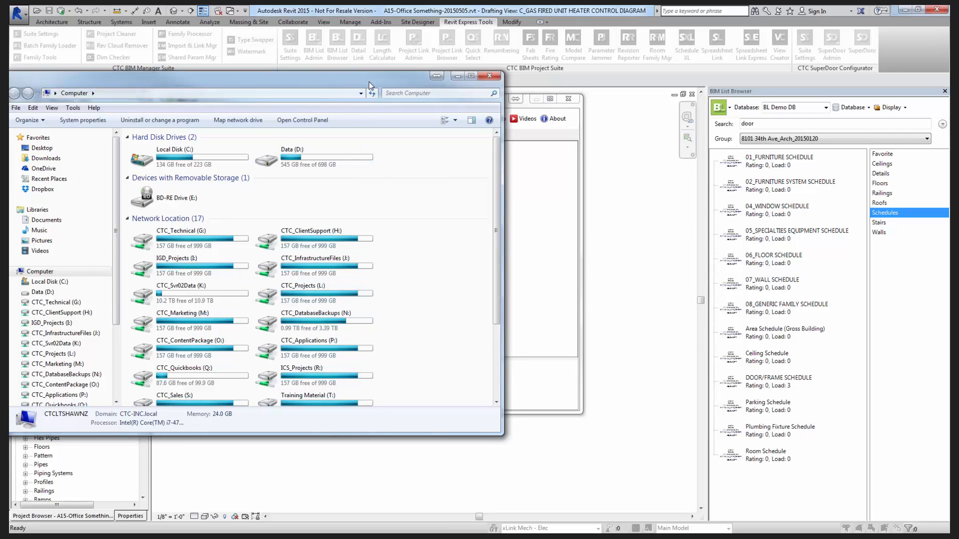
click(512, 78)
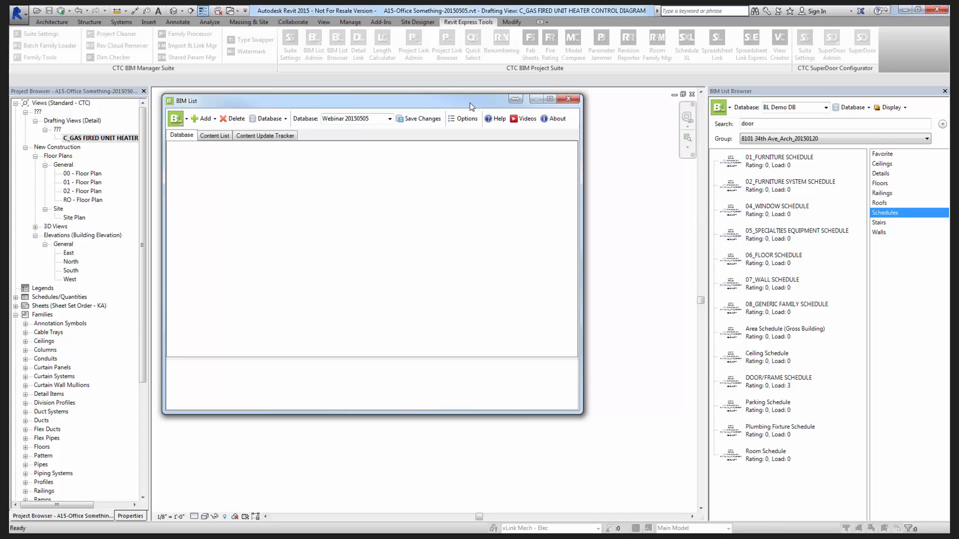
drag(458, 106, 458, 105)
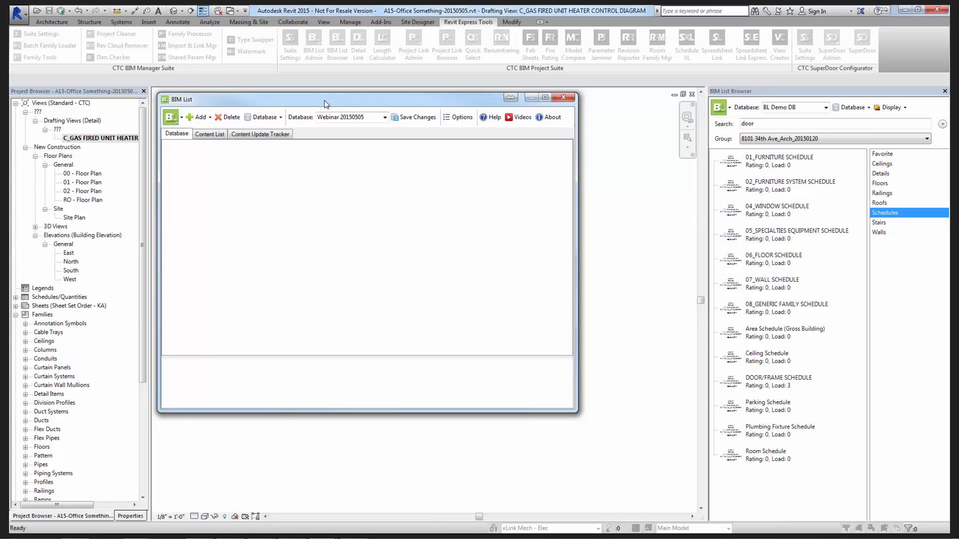
drag(325, 101, 334, 101)
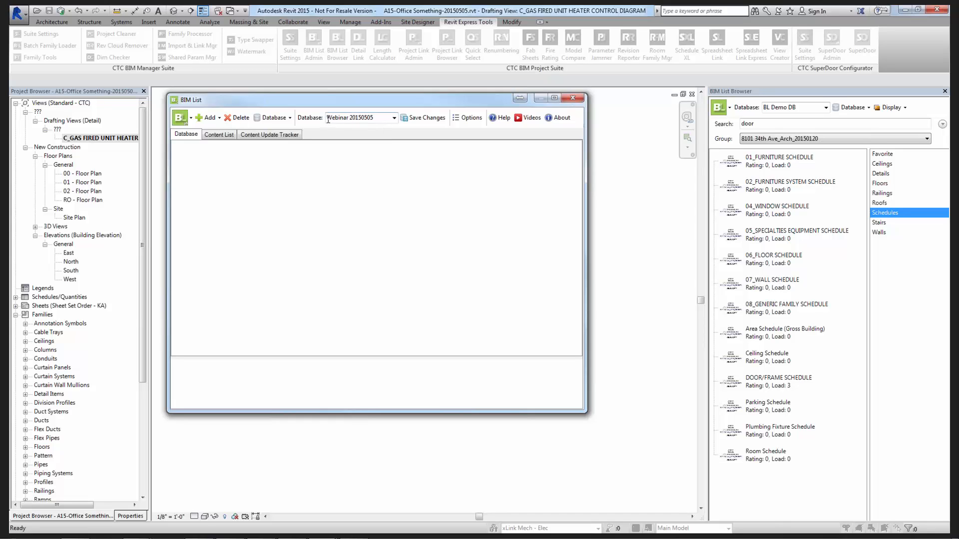
Examine the Annotations group of the Revit 2015 database, and switch back to the Webinar 20150505 database.
click(394, 118)
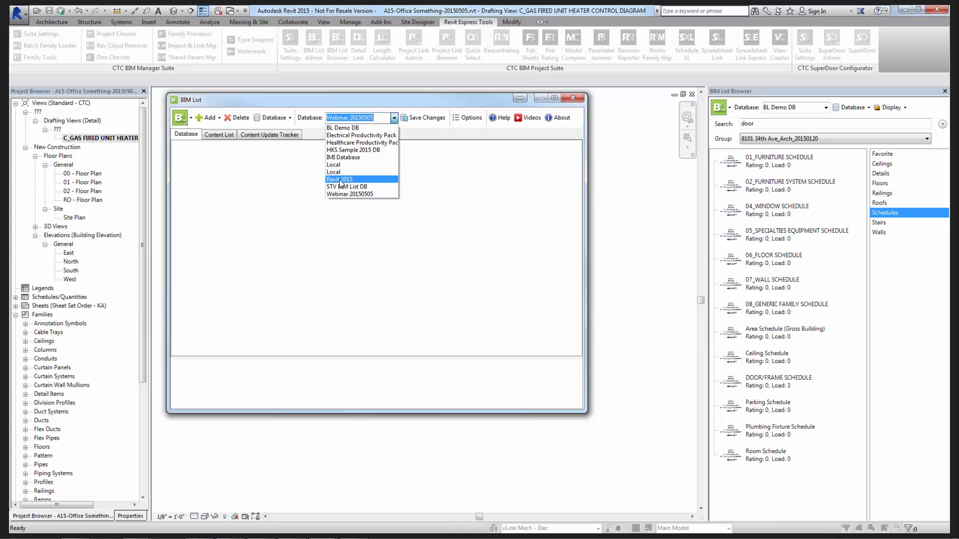
click(339, 180)
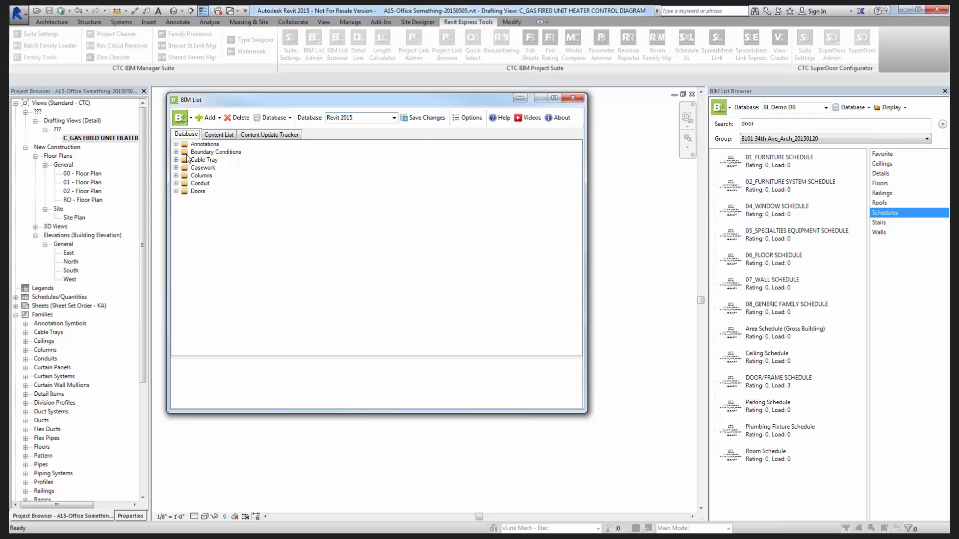
click(176, 144)
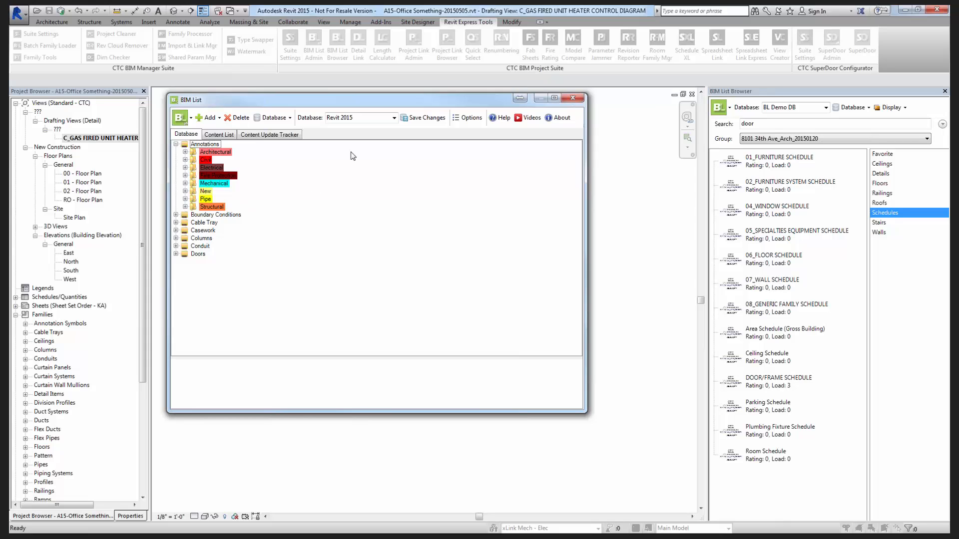
click(394, 120)
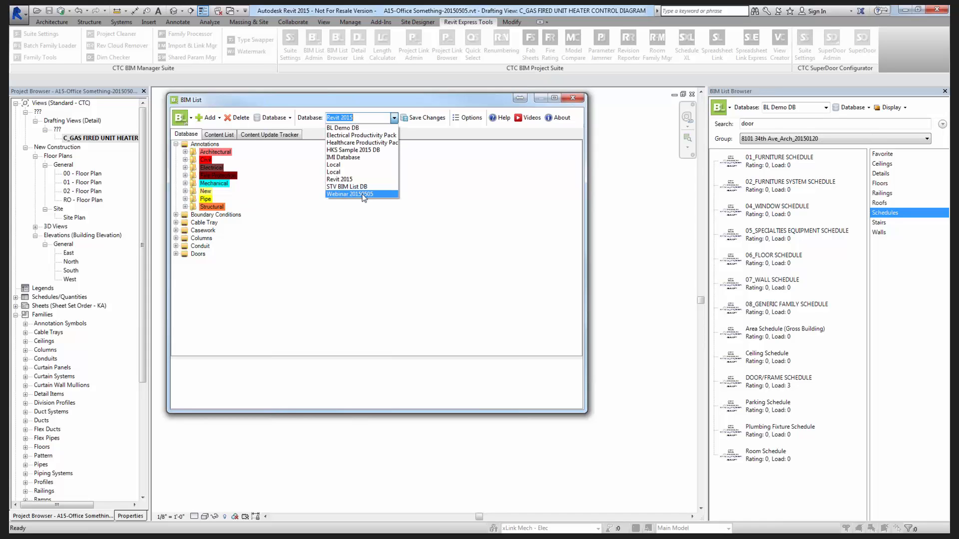
click(363, 192)
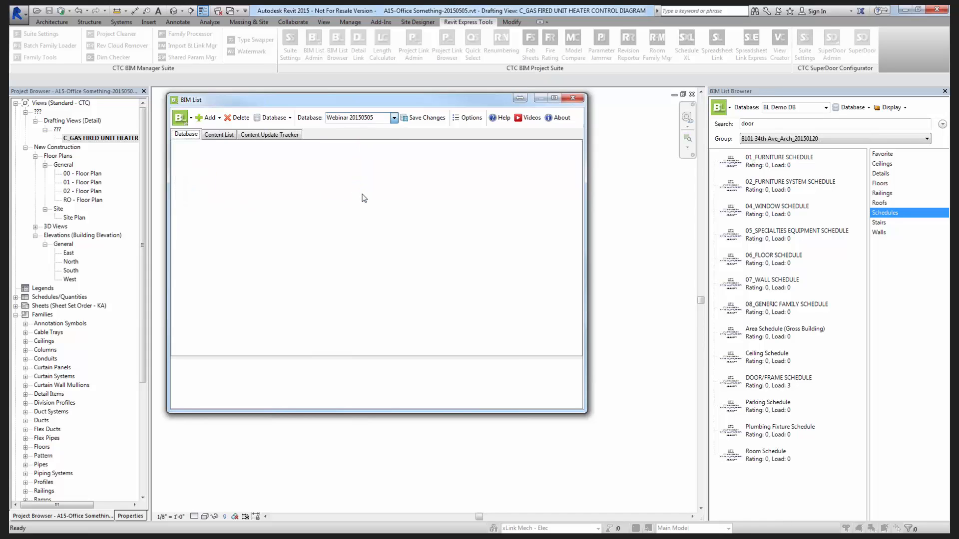
Add two groups named Healthcare and Multi Family to the Webinar 20150505 database.
click(218, 120)
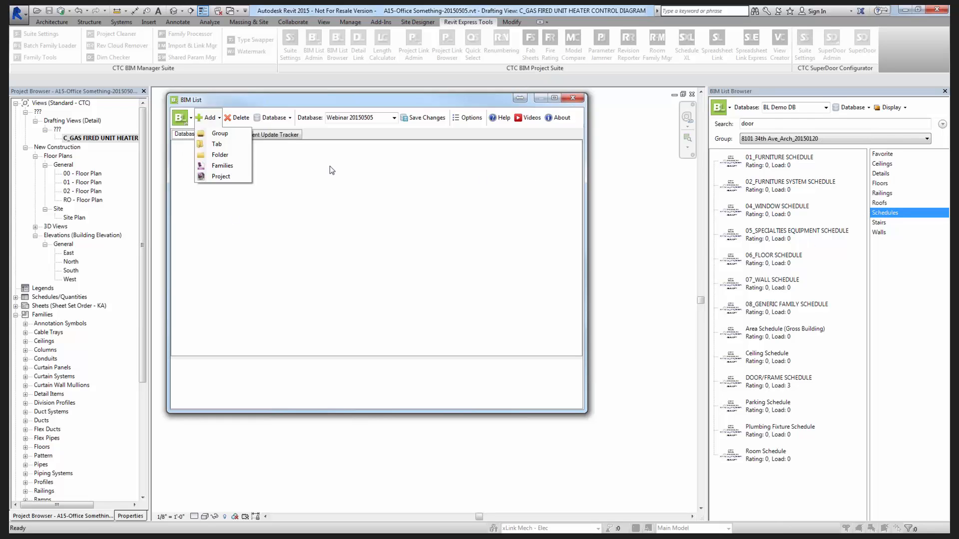
click(220, 134)
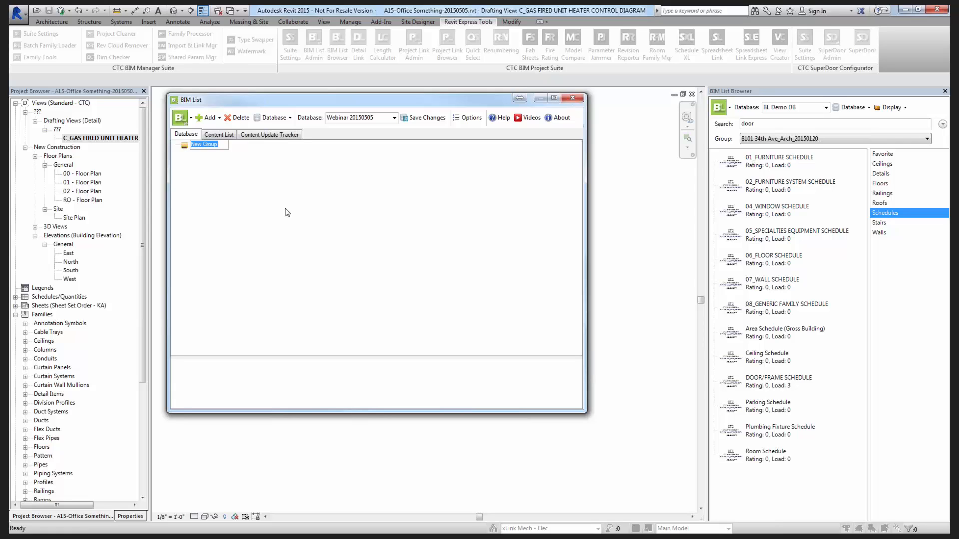
text(Healthcare)
key(Return)
click(210, 118)
click(220, 133)
text(Mu)
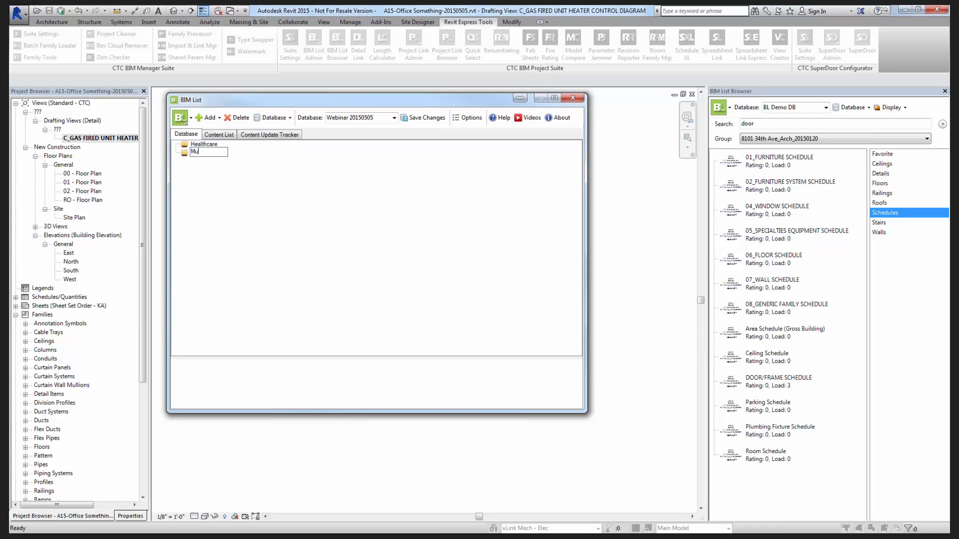
text(lti Family)
key(Return)
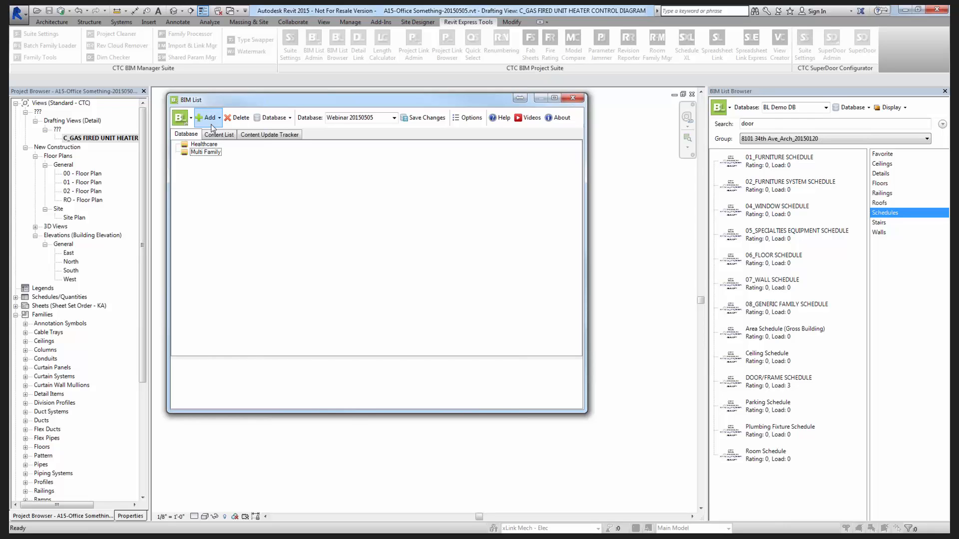
Add a third group named Commercial to the Webinar 20150505 database.
click(211, 122)
click(221, 134)
text(Com)
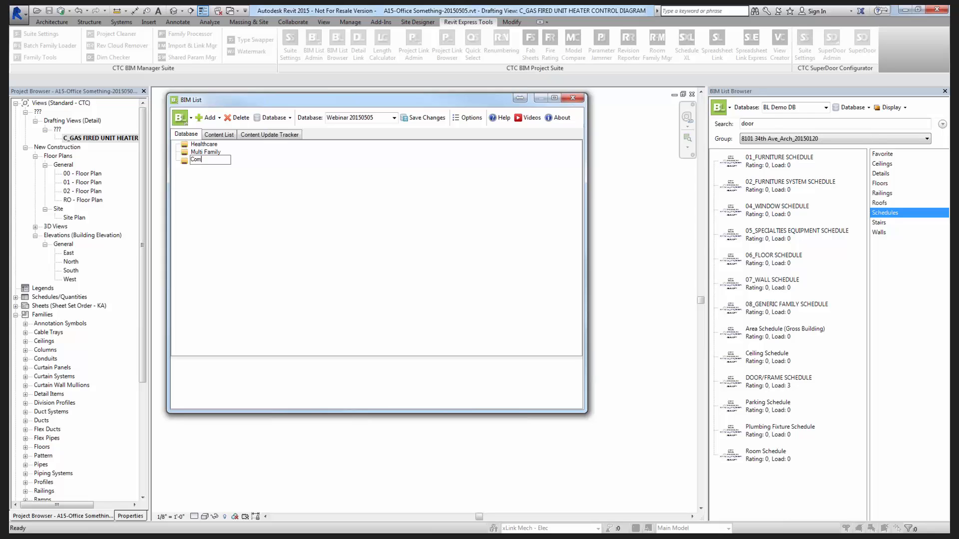
text(mercial)
key(Return)
click(215, 145)
click(208, 160)
click(206, 152)
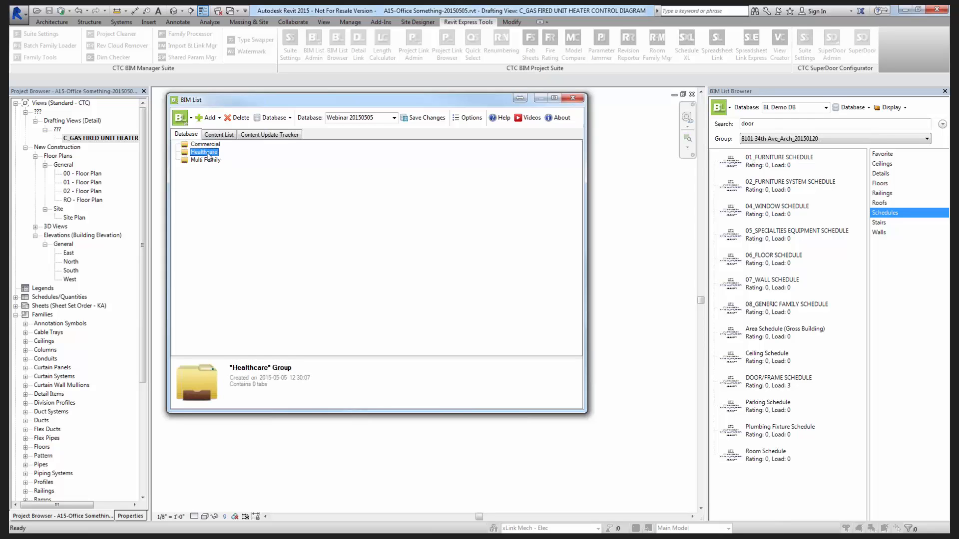
Add a tab named Doors to the Commercial group.
click(205, 144)
right_click(212, 145)
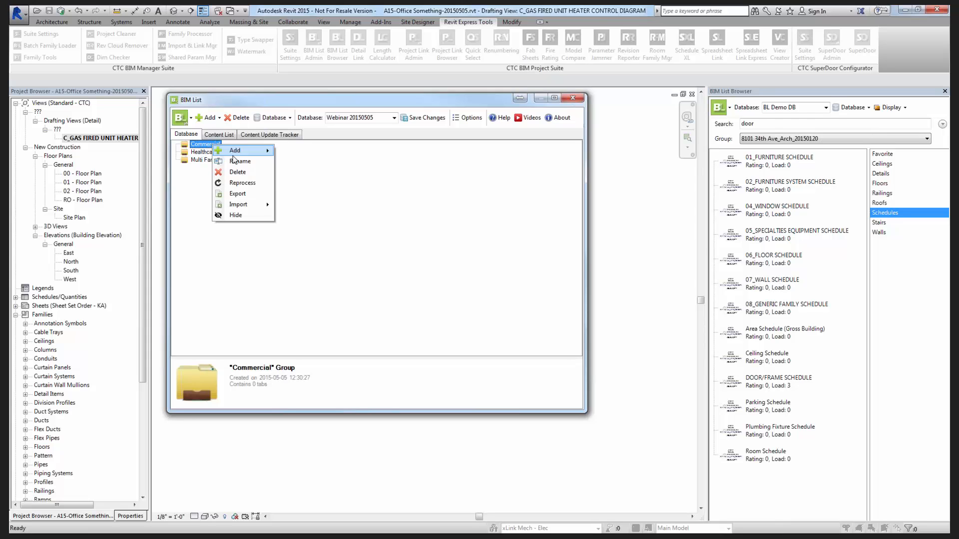
mouse_move(235, 151)
click(301, 163)
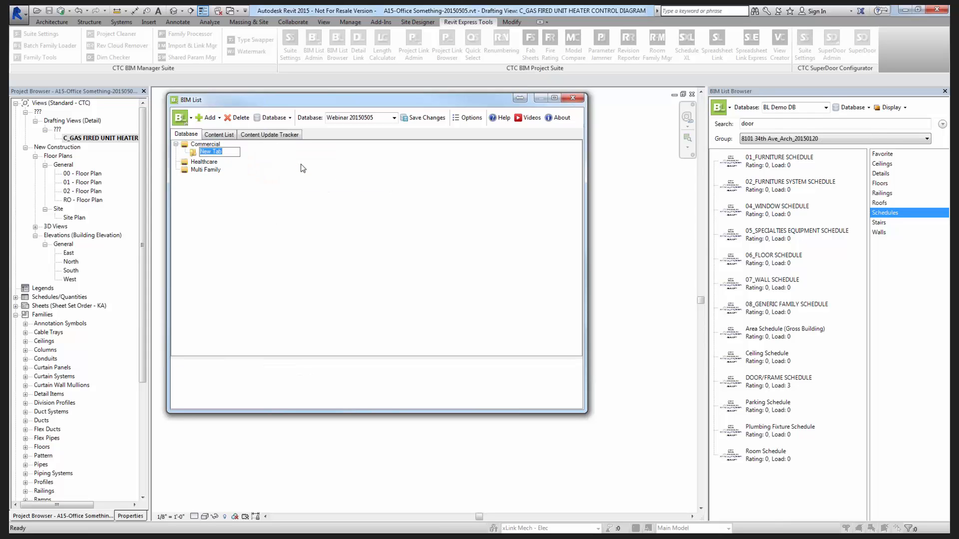
text(Doors)
key(Return)
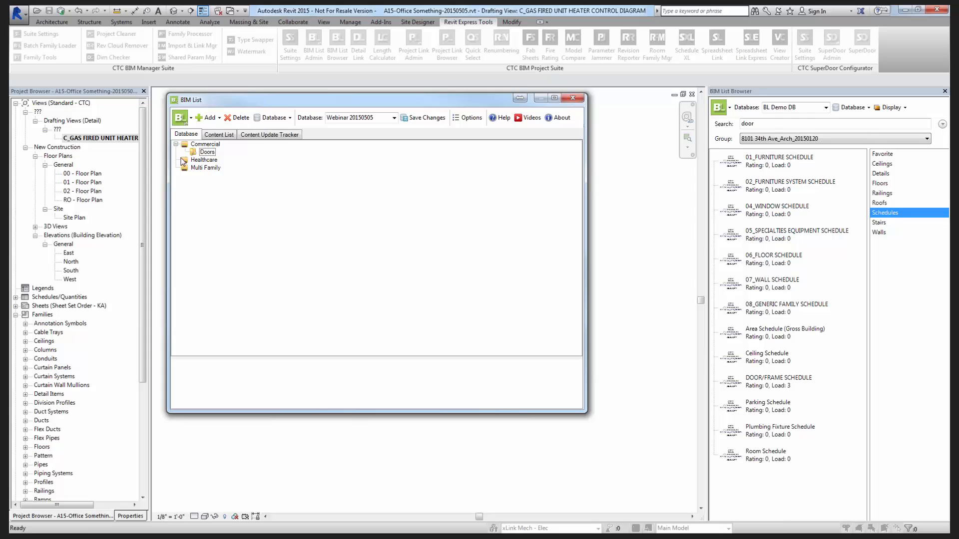
Add a tab named Doors to the Healthcare group.
click(203, 159)
right_click(211, 160)
mouse_move(245, 166)
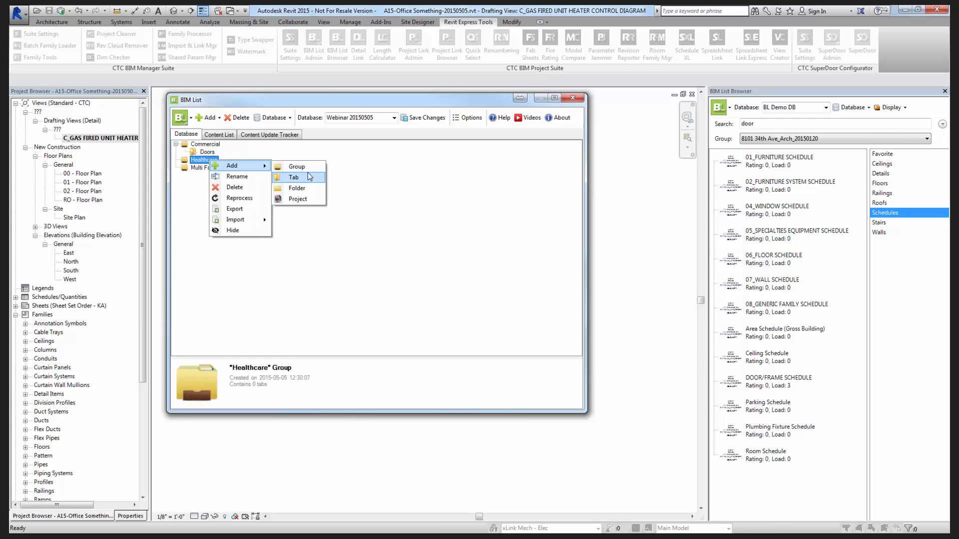
click(307, 176)
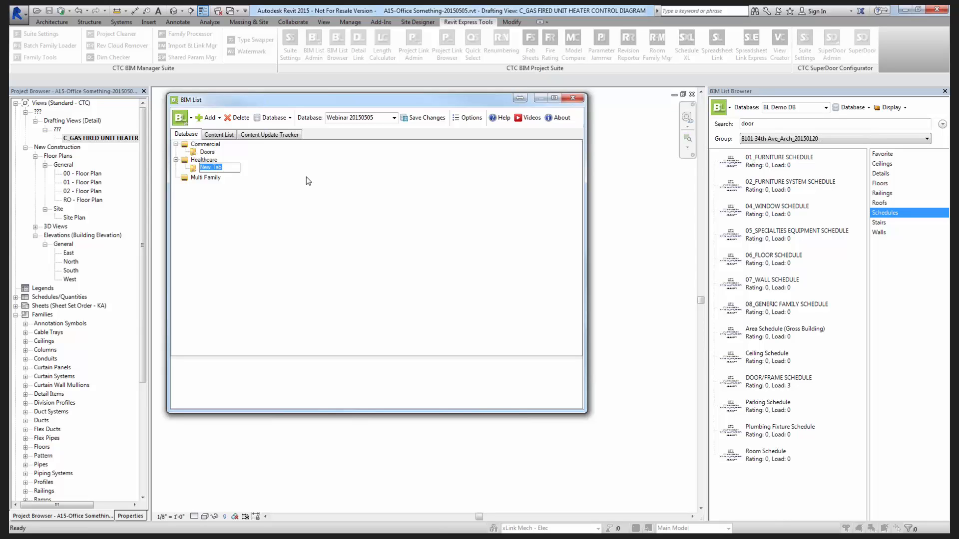
text(Doors)
key(Return)
Add a tab named Doors to the Multi Family group.
right_click(217, 181)
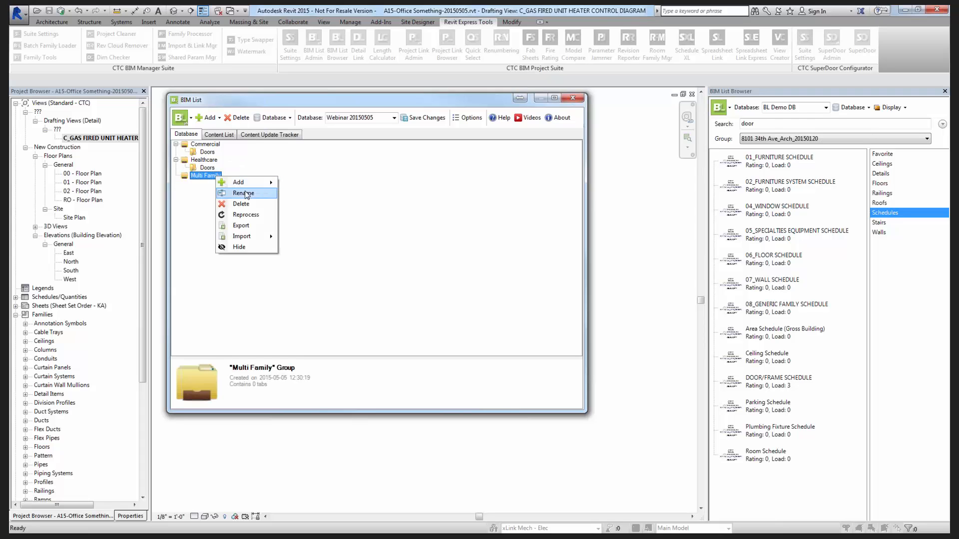
mouse_move(253, 183)
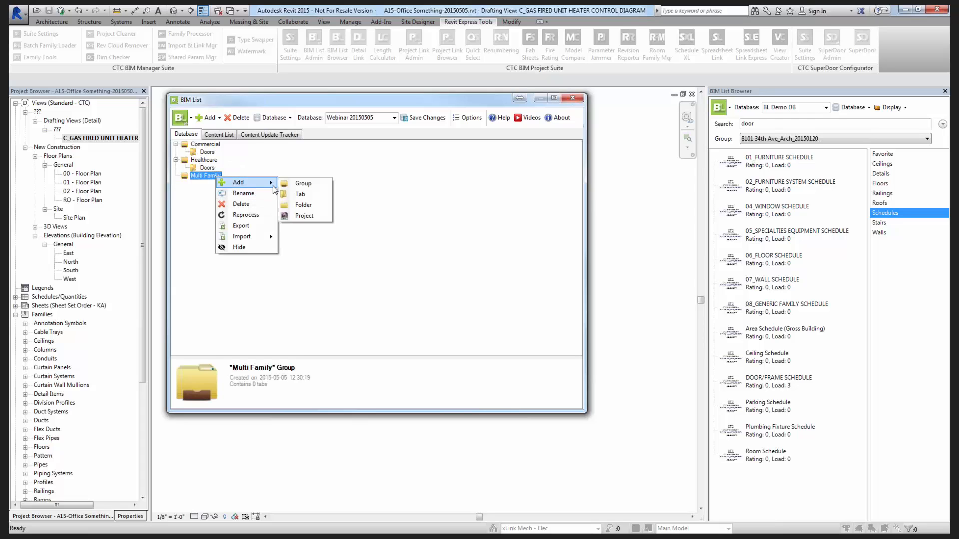
click(300, 194)
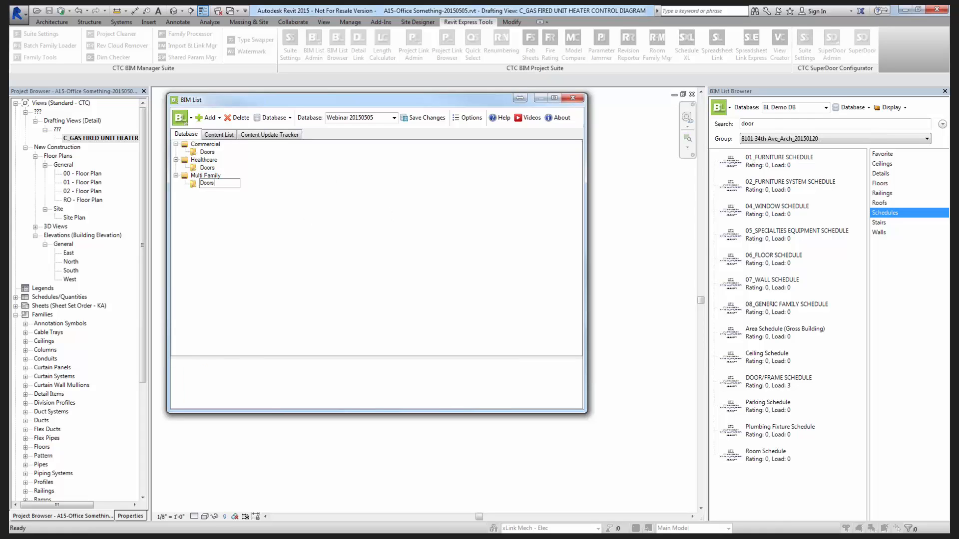
text(Doors)
key(Return)
Start adding families to Commercial's Doors tab, with the US Imperial Doors folder as the parent folder.
right_click(213, 154)
mouse_move(240, 159)
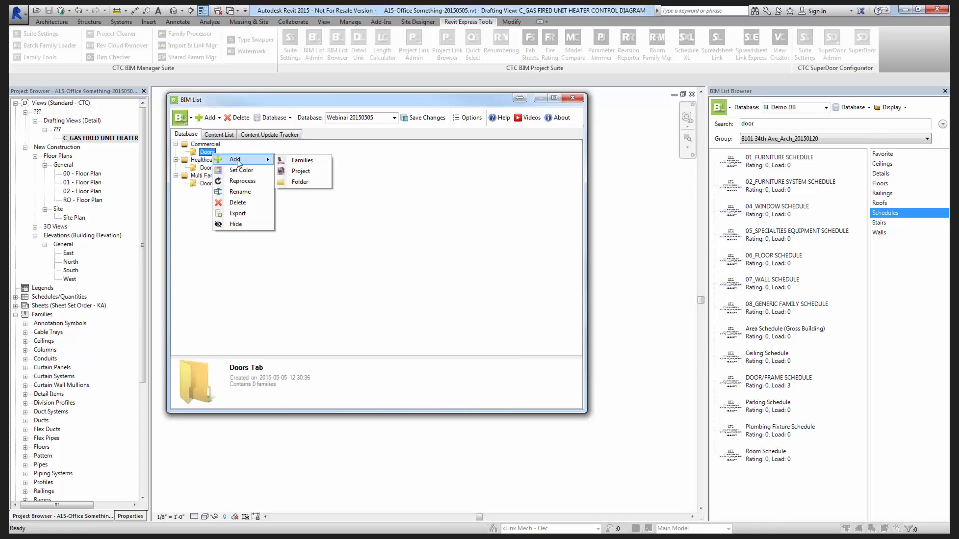
click(310, 164)
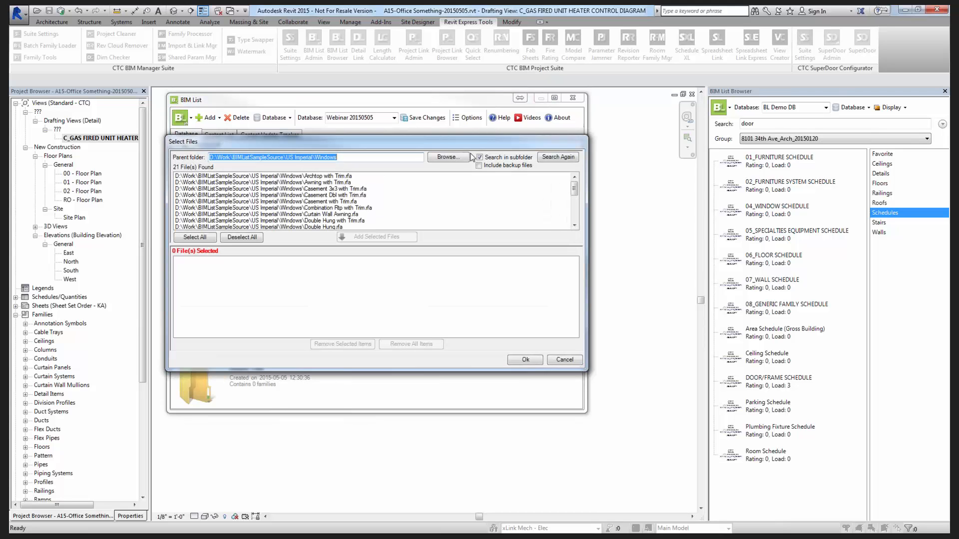
click(466, 157)
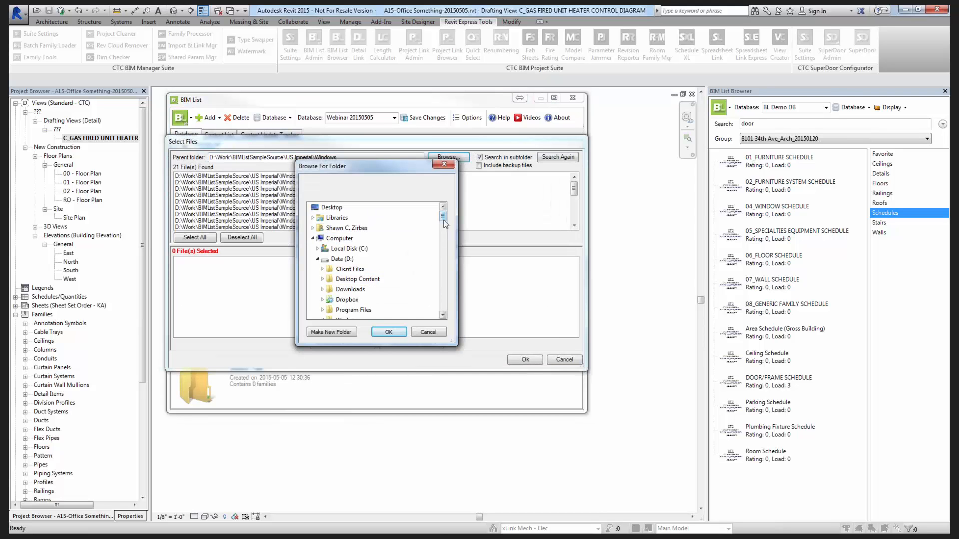
mouse_move(446, 224)
mouse_down()
mouse_move(446, 290)
mouse_move(448, 241)
mouse_up()
click(358, 279)
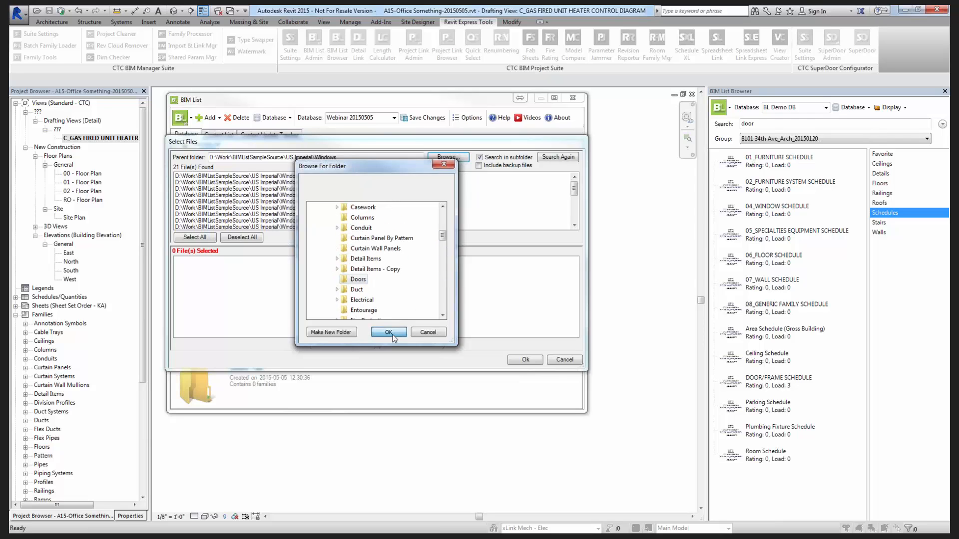
click(388, 332)
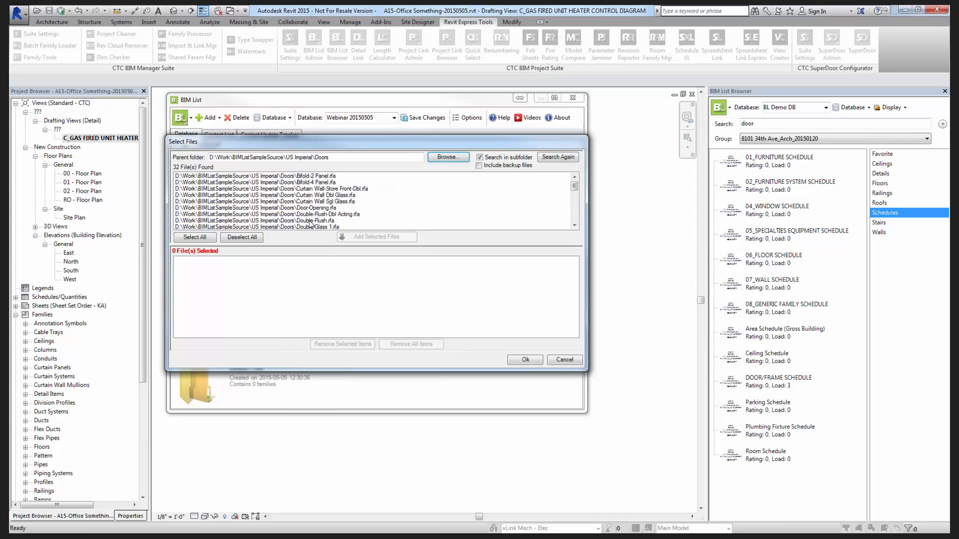
Add the Curtain Wall-Store Front-Dbl, Curtain Wall Dbl Glass, Curtain Wall Sgl Glass, Door-Opening, Double-Flush and Single-Flush families to Commercial's Doors tab.
drag(359, 145, 492, 133)
scroll(414, 200, down, 4)
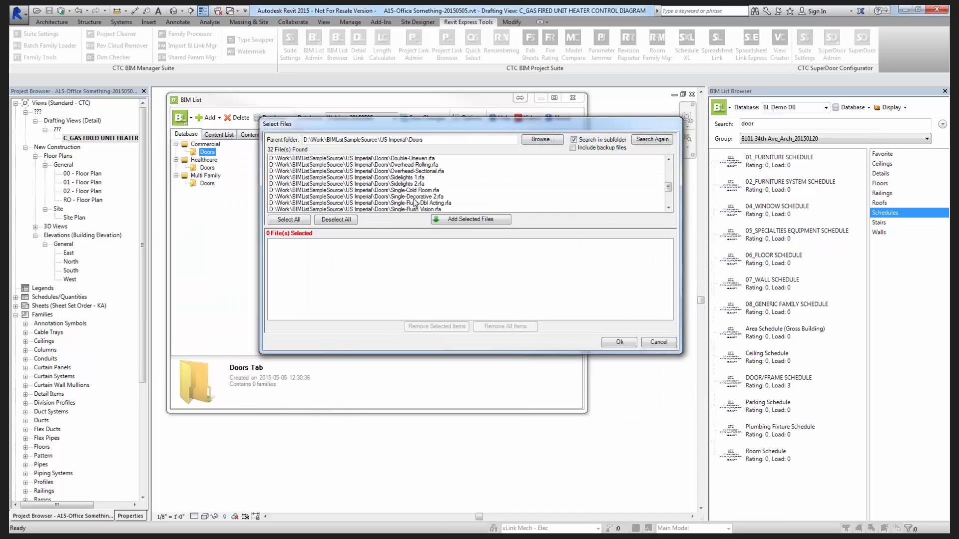
scroll(436, 199, down, 4)
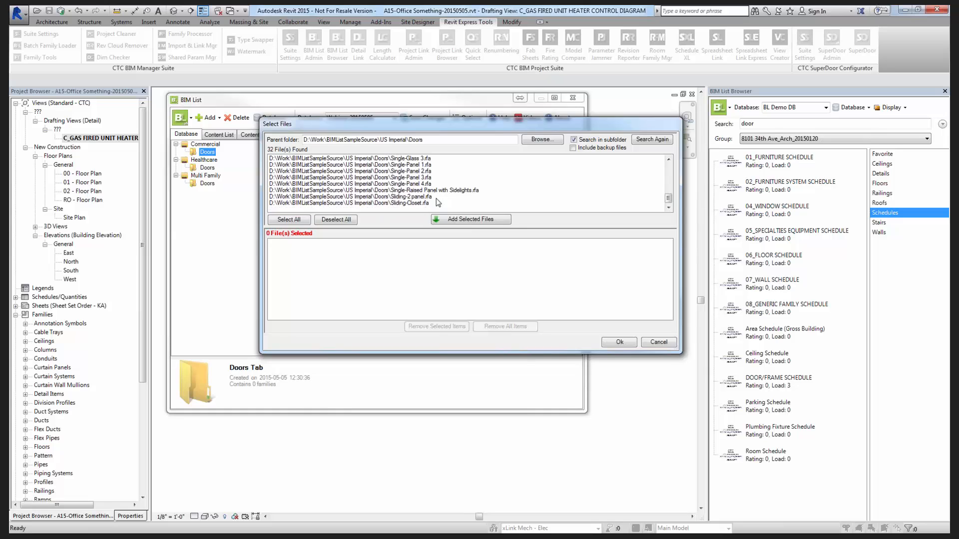
scroll(436, 198, up, 3)
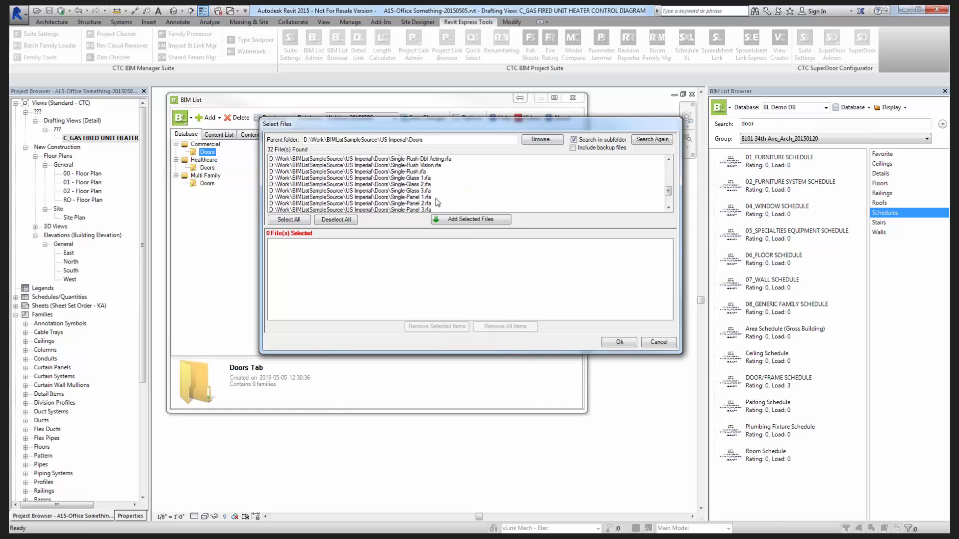
scroll(436, 199, up, 3)
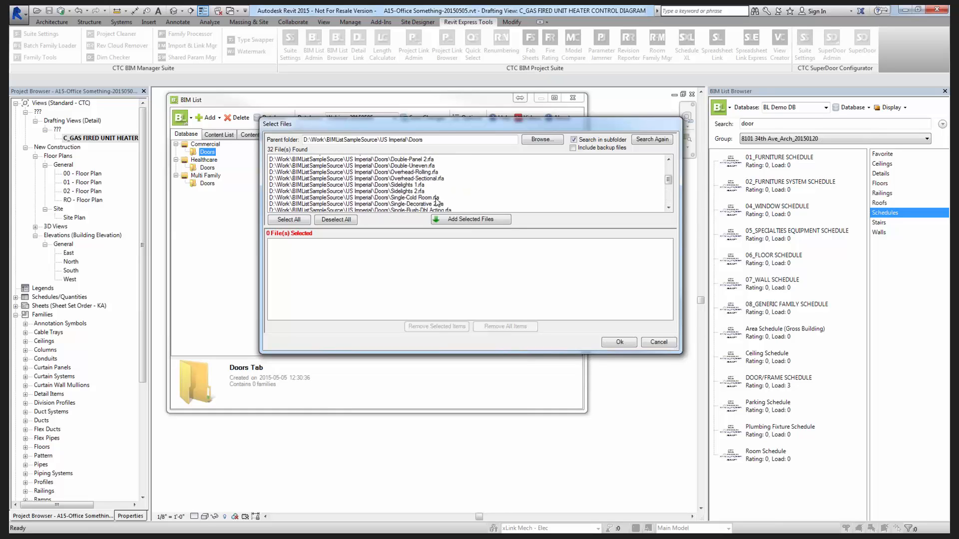
scroll(436, 197, up, 3)
click(435, 172)
scroll(436, 175, up, 2)
click(436, 172)
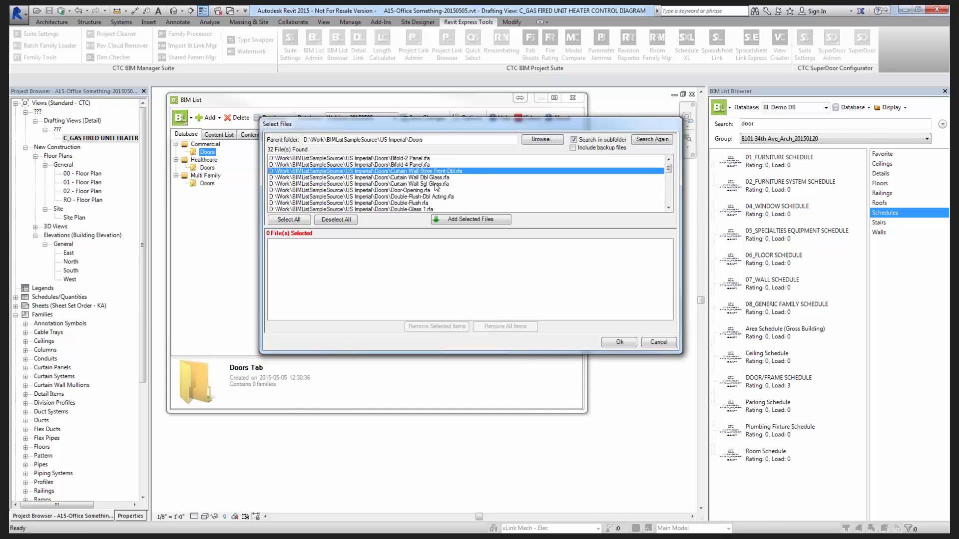
shift+click(435, 184)
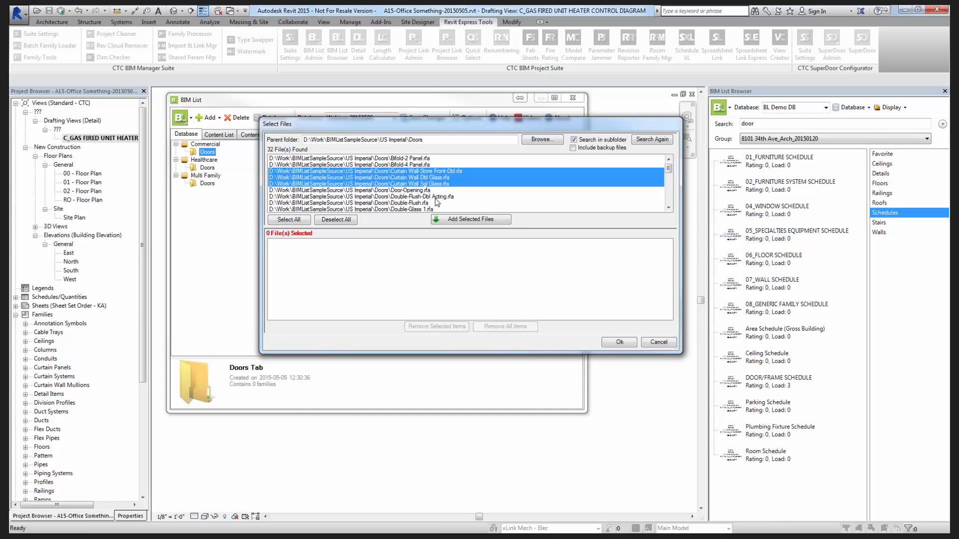
scroll(435, 199, down, 1)
shift+click(425, 172)
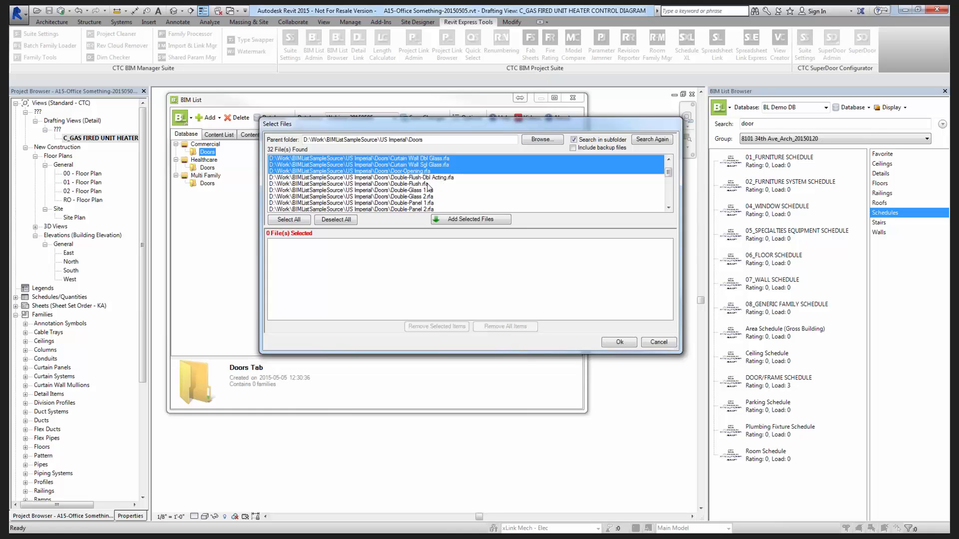
shift+click(428, 187)
scroll(434, 187, down, 4)
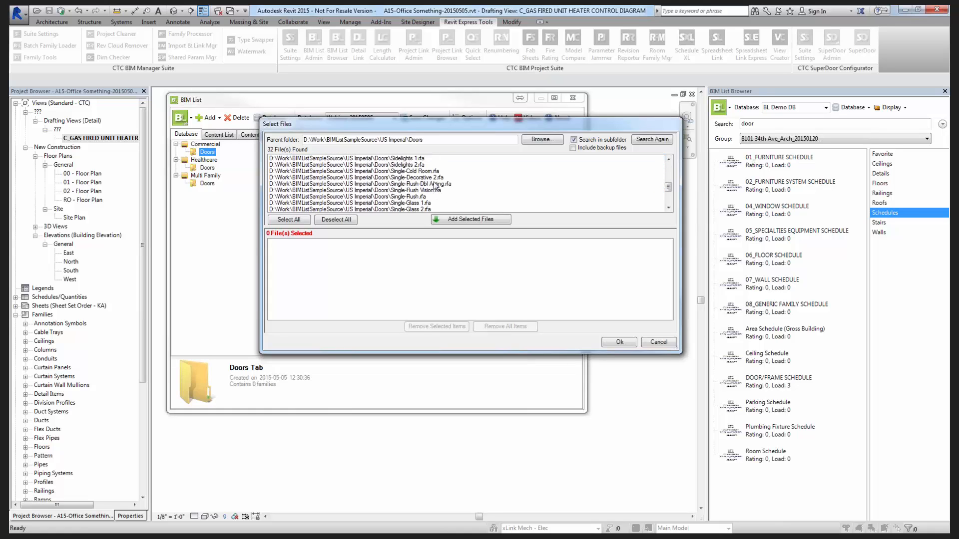
ctrl+click(424, 197)
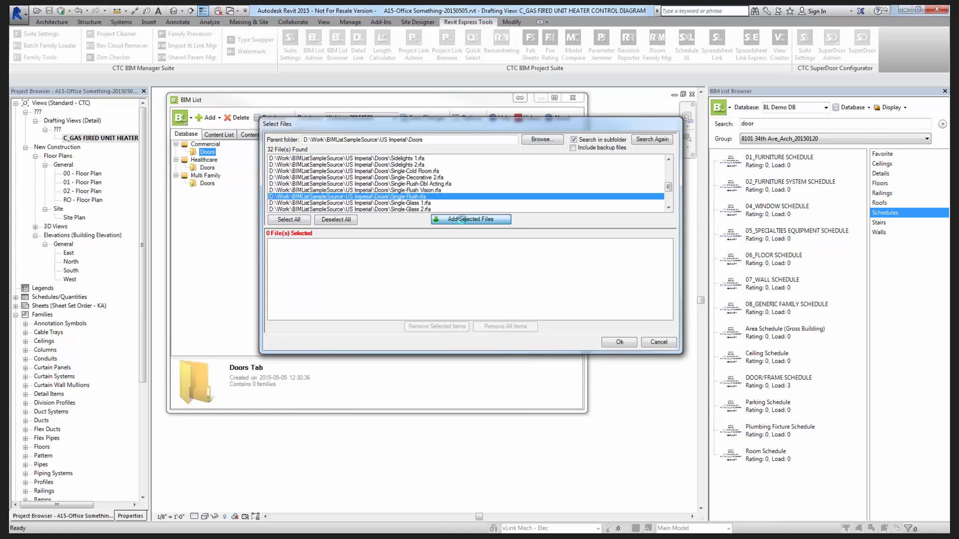
click(462, 220)
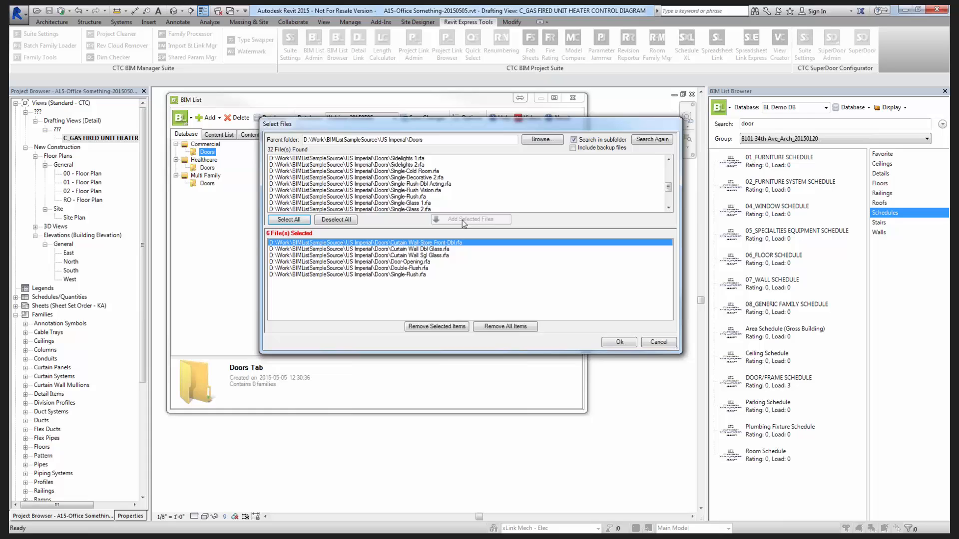
click(628, 345)
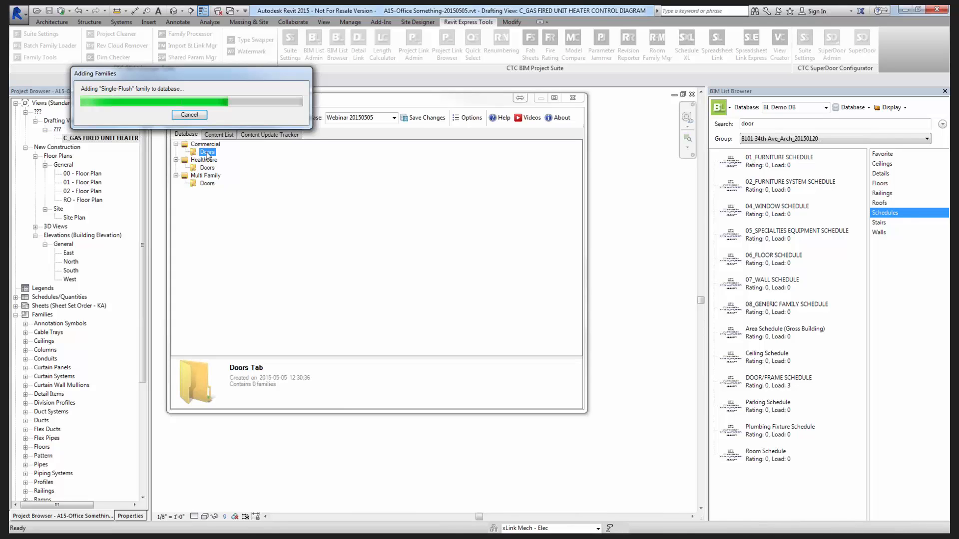
Add the Curtain Wall Dbl Glass, Double-Flush, Double-Uneven, Overhead-Rolling, Overhead-Sectional and Single-Flush families to Healthcare's Doors tab.
click(207, 215)
right_click(209, 216)
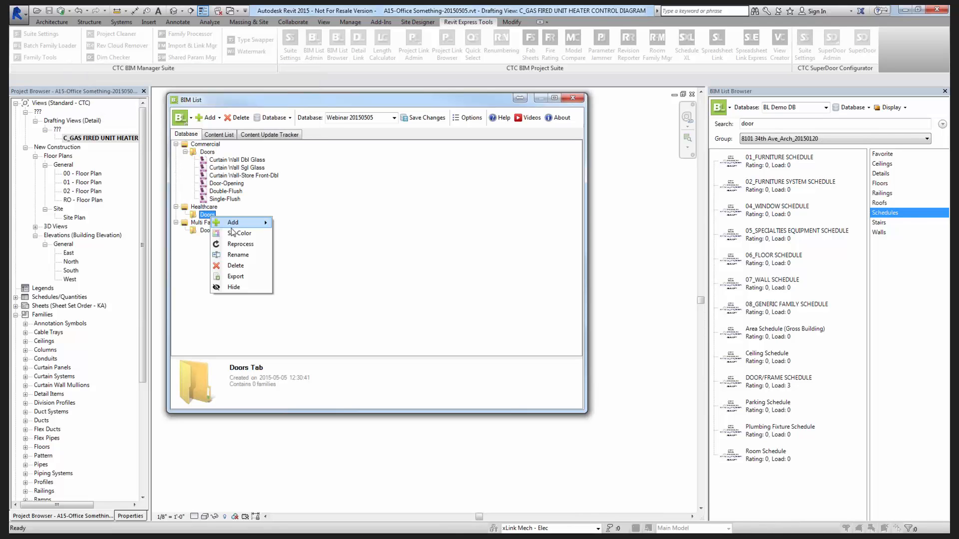
mouse_move(242, 223)
click(308, 231)
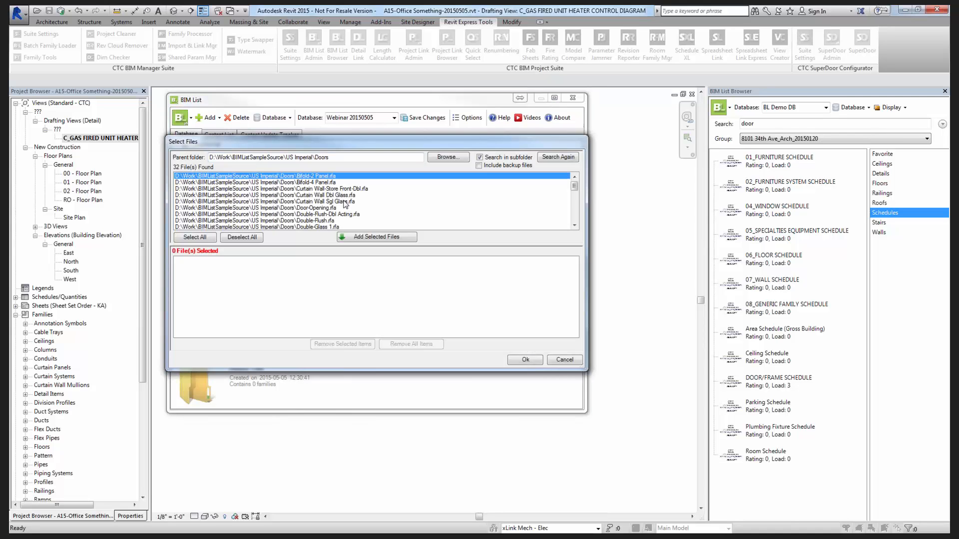
click(346, 196)
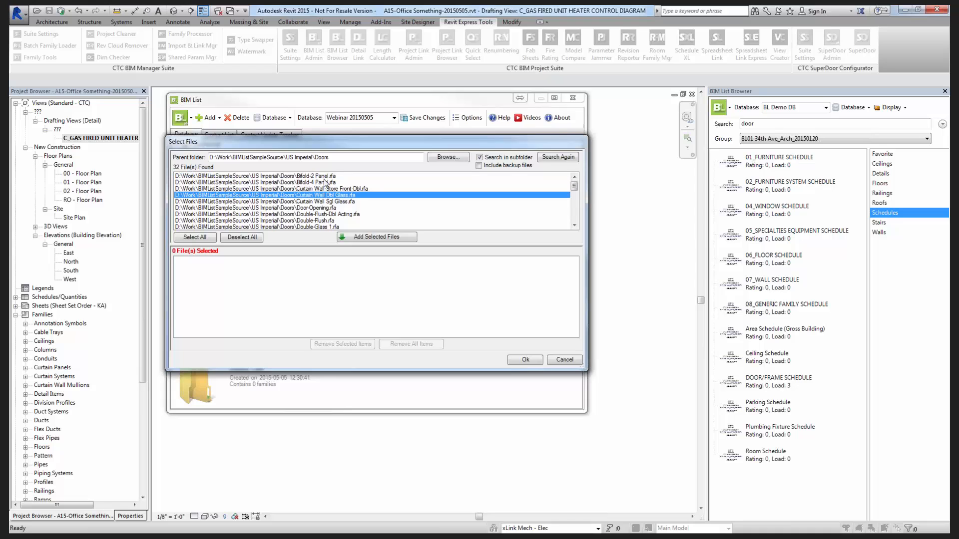
ctrl+click(350, 220)
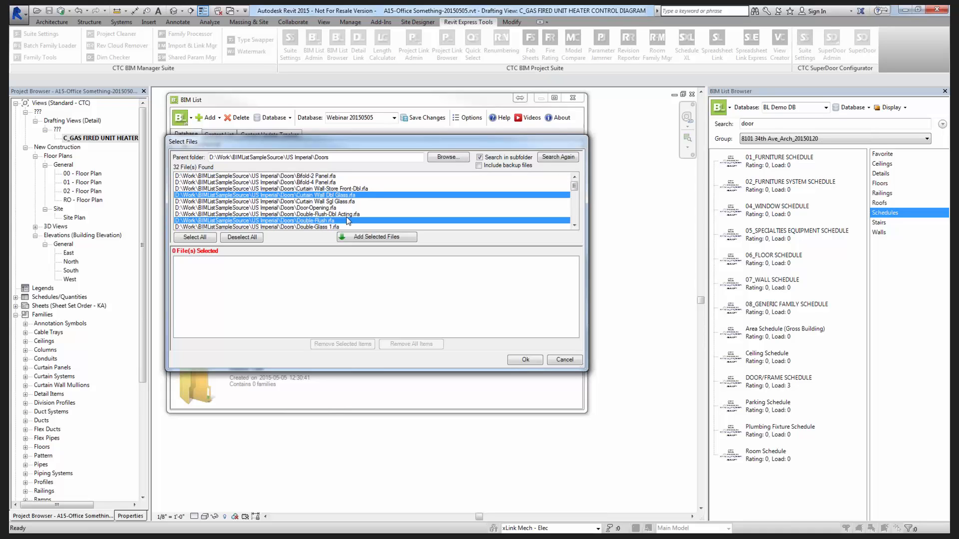
scroll(350, 219, down, 1)
scroll(342, 213, down, 5)
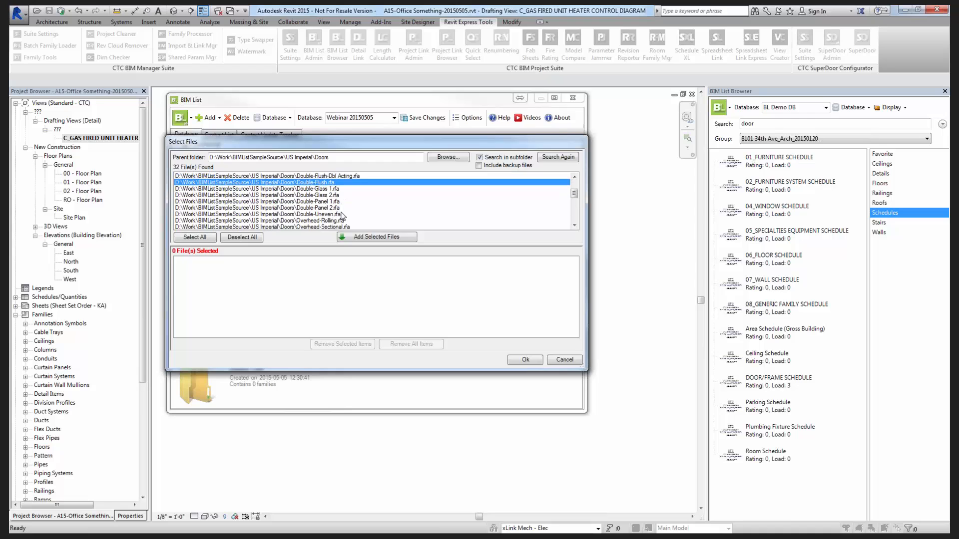
ctrl+click(342, 202)
scroll(349, 209, down, 1)
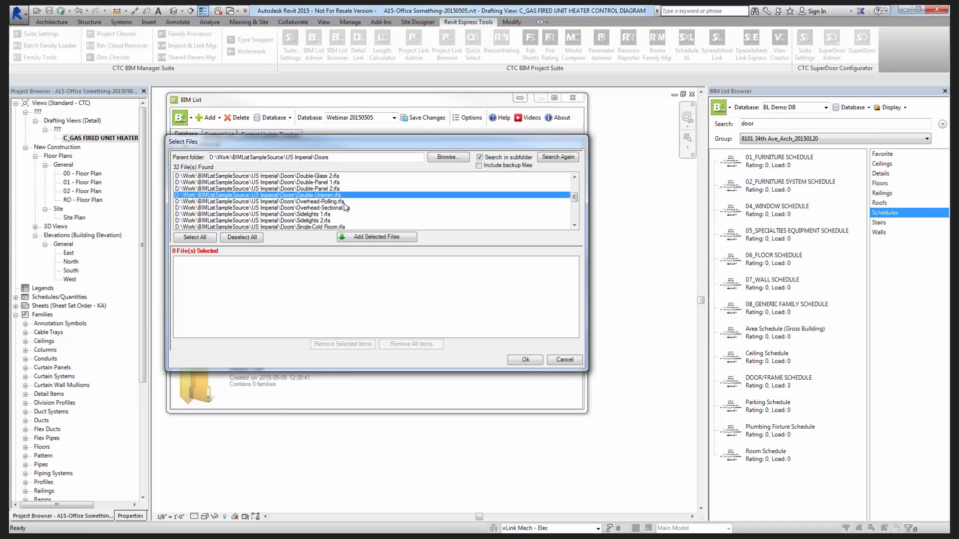
ctrl+click(344, 204)
scroll(347, 214, down, 3)
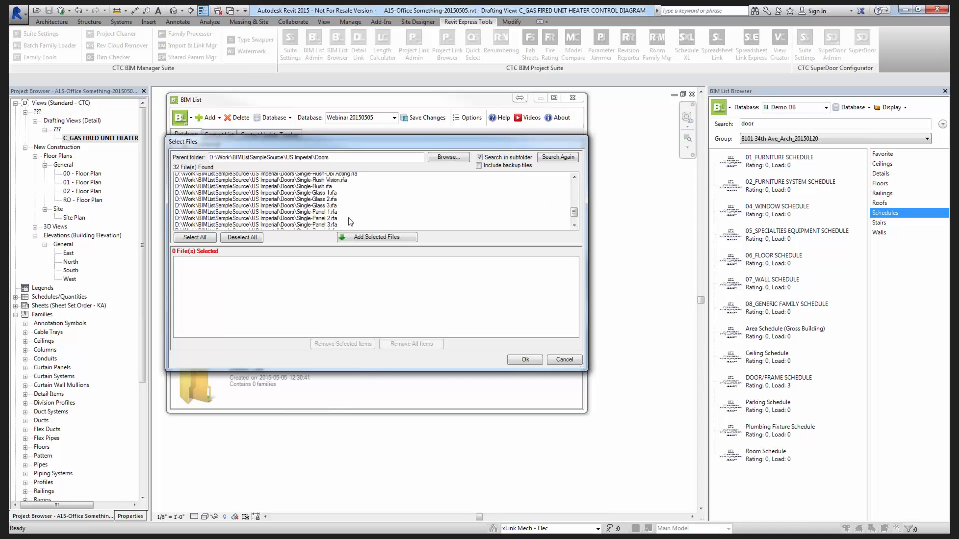
scroll(350, 222, up, 2)
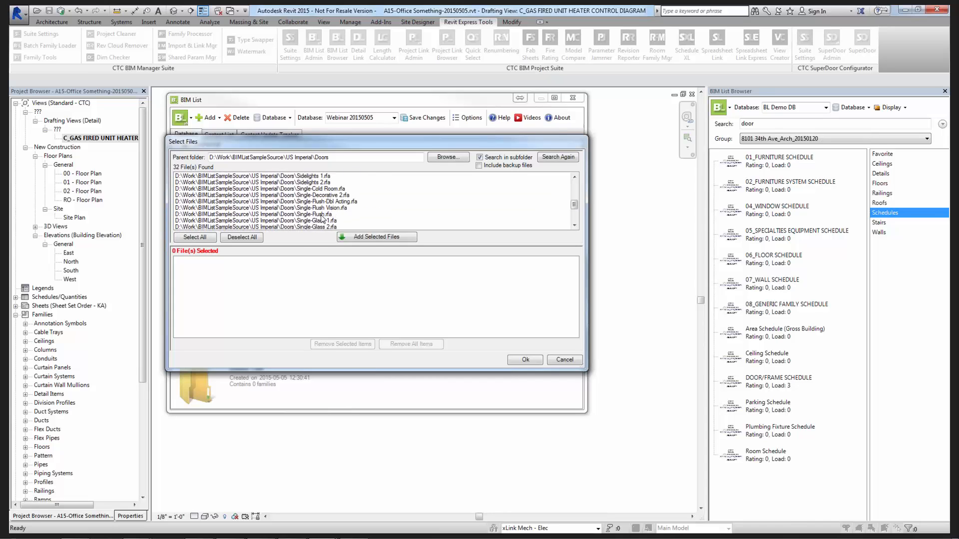
ctrl+click(333, 215)
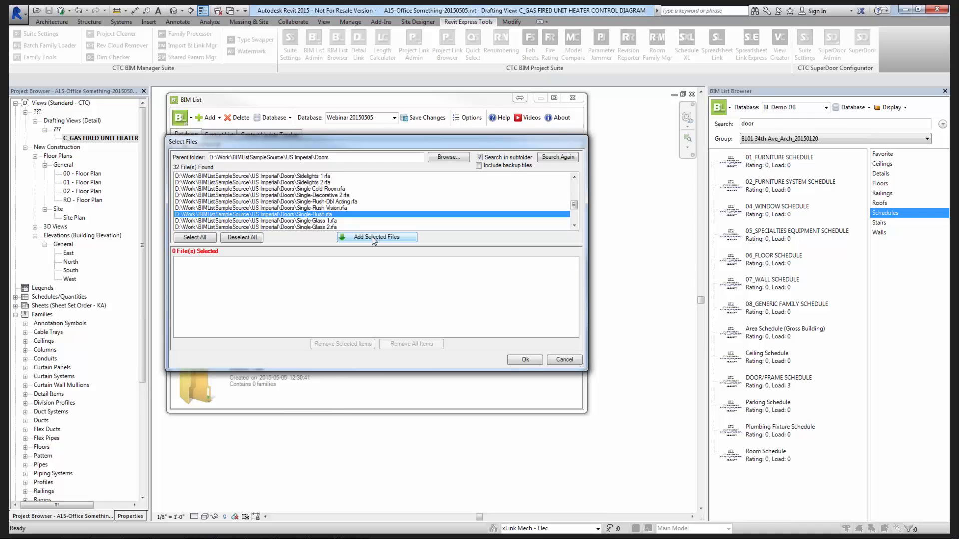
click(372, 235)
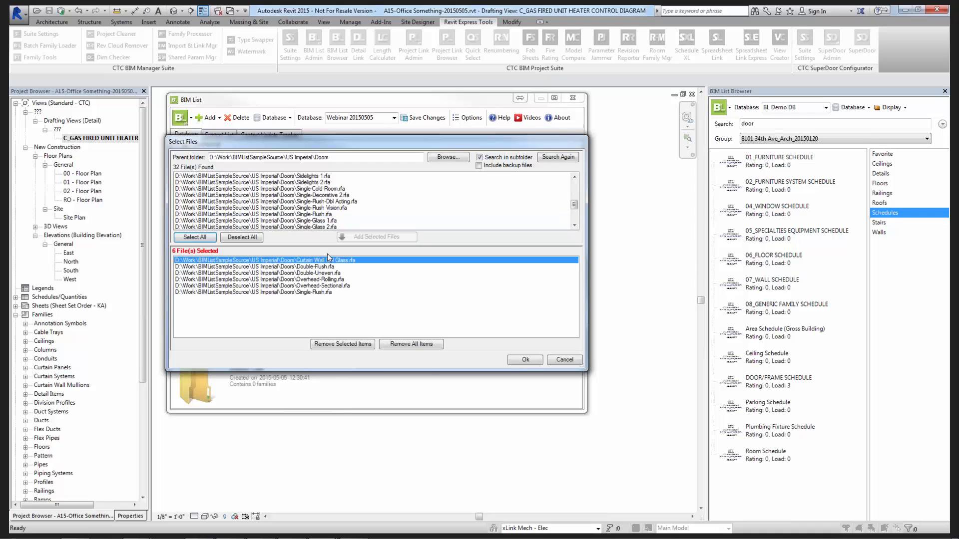
click(525, 360)
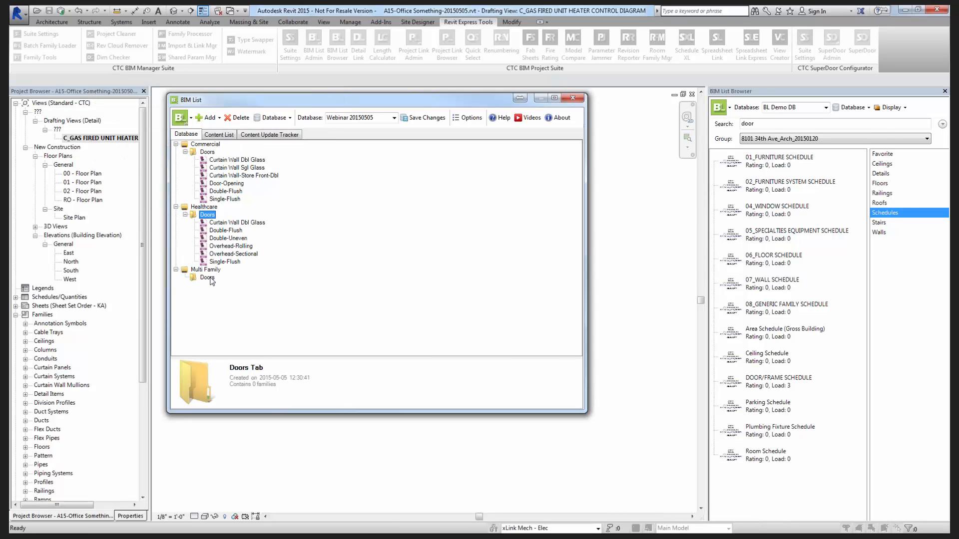
Start adding families to Multi Family's Doors tab, choosing the files from Bifold-2 Panel through Door-Opening, plus Double-Flush and Double-Glass 1.
click(209, 277)
right_click(209, 279)
mouse_move(245, 282)
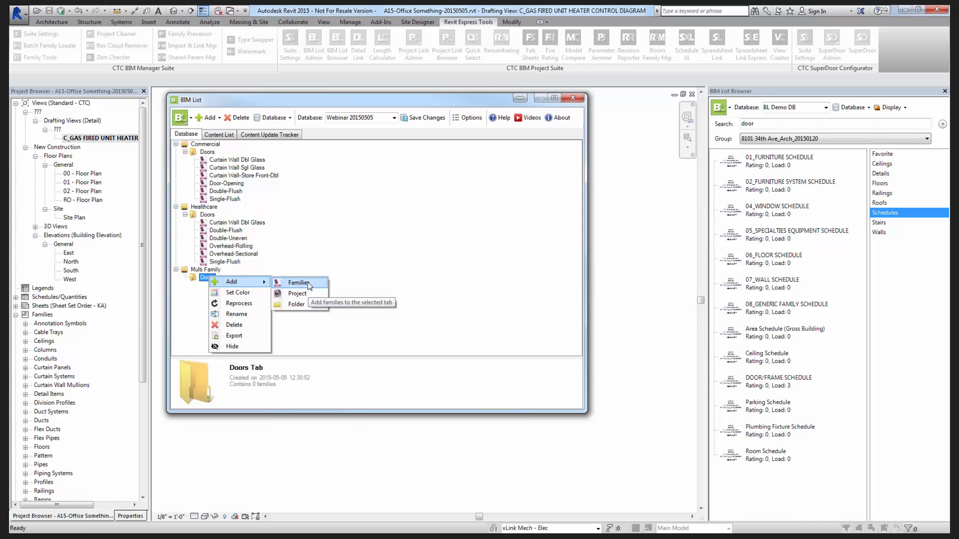
click(298, 283)
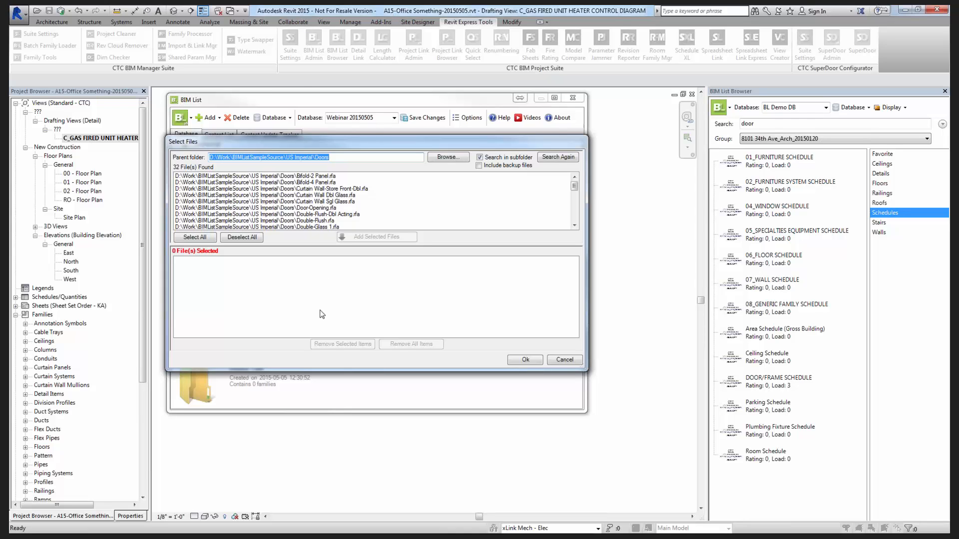
drag(319, 177, 320, 209)
ctrl+click(322, 227)
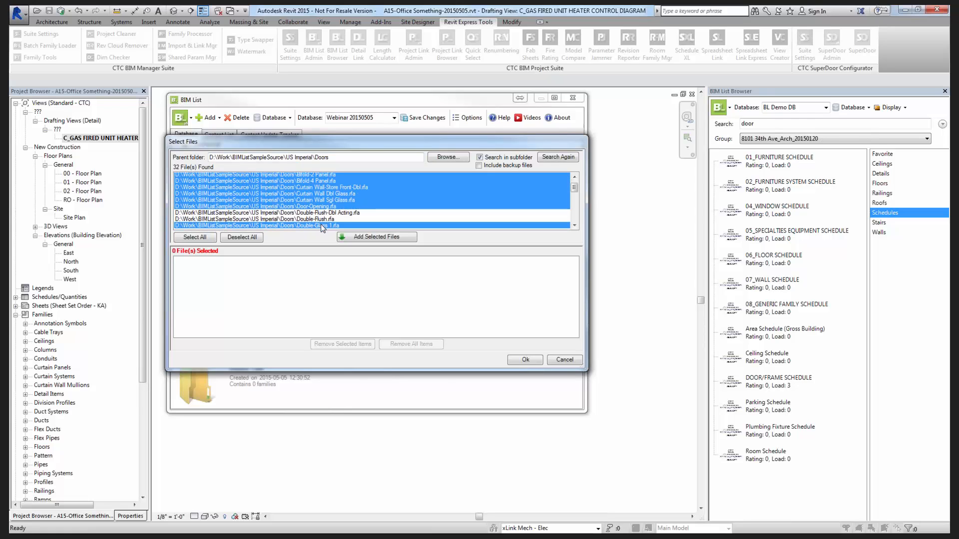
ctrl+click(322, 214)
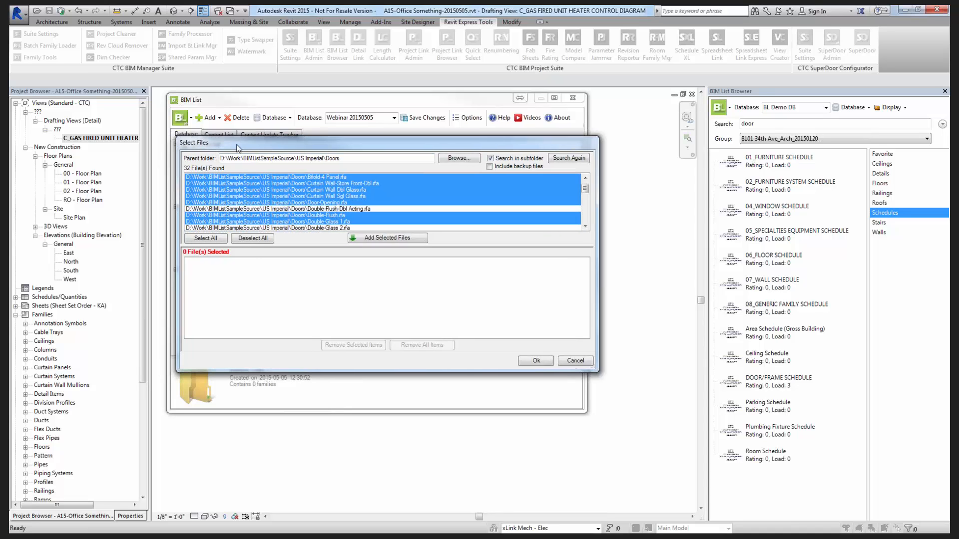
drag(207, 148, 253, 152)
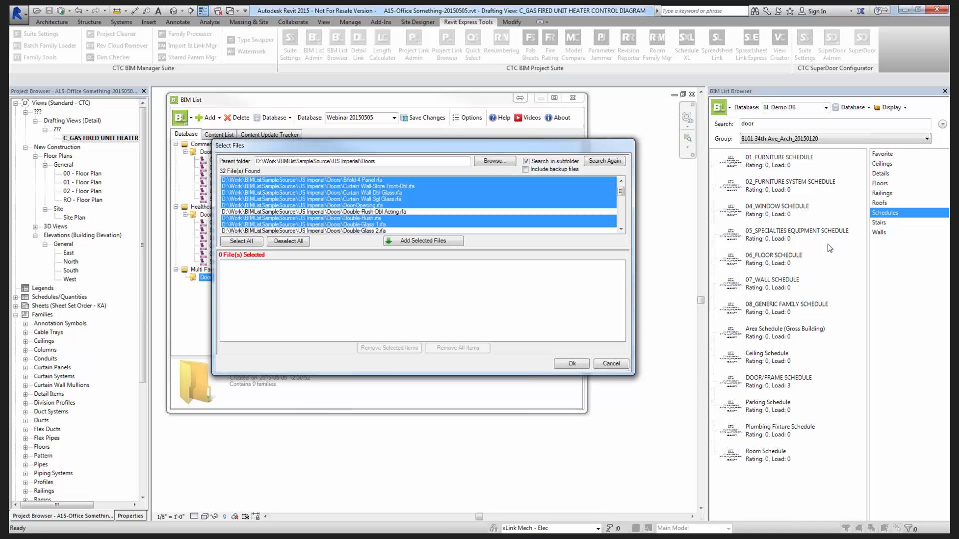
click(452, 239)
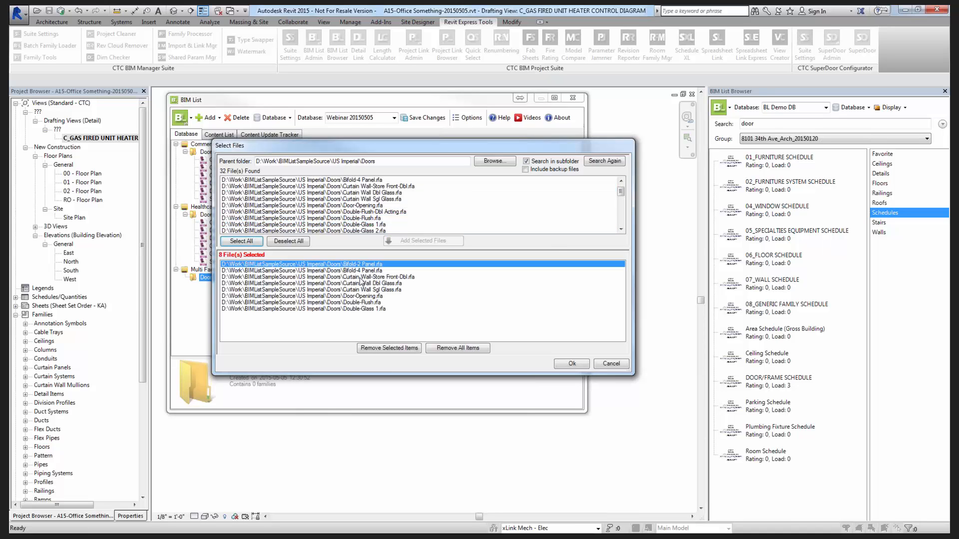
Include the files from Single-Flush Vision through Single-Panel 3 and add all chosen families to Multi Family's Doors tab.
click(359, 223)
scroll(370, 210, down, 5)
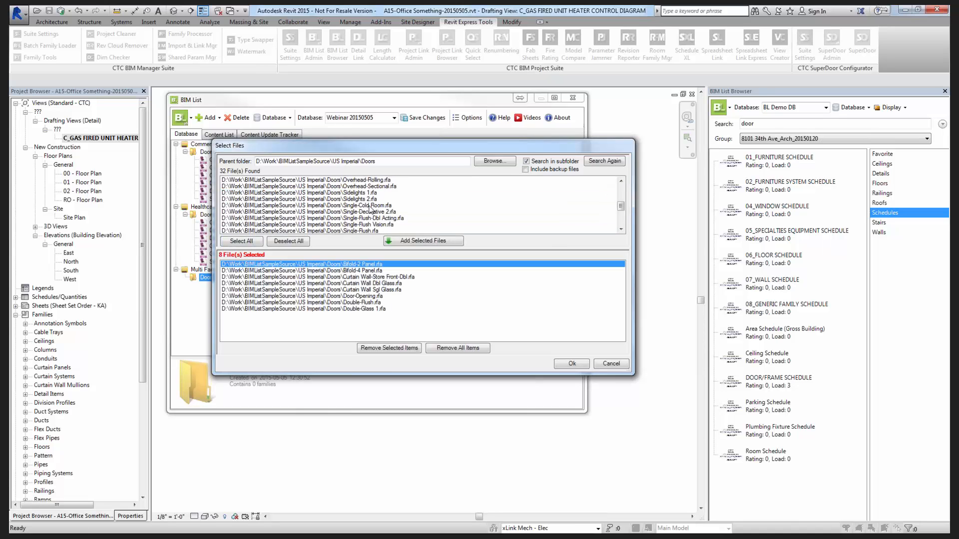
scroll(374, 212, down, 2)
click(373, 205)
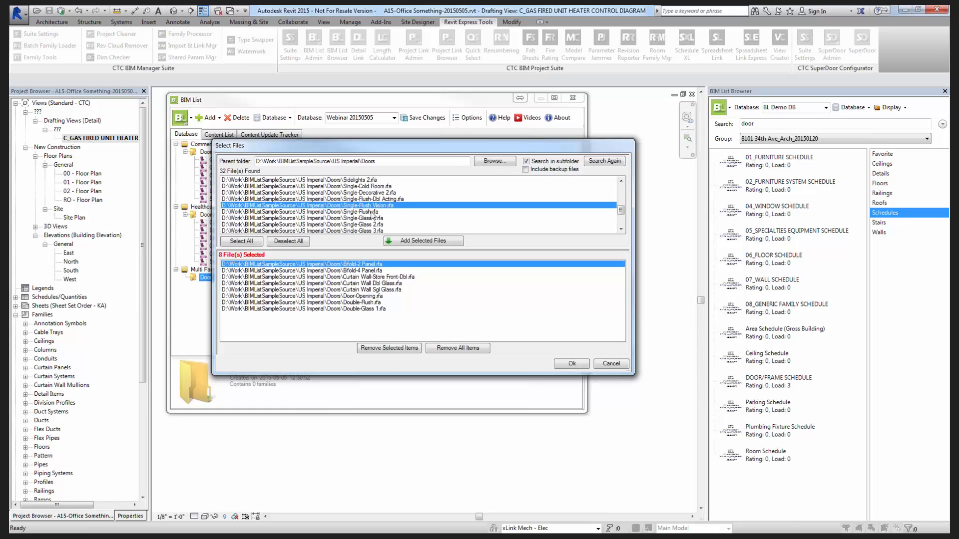
drag(372, 213, 379, 232)
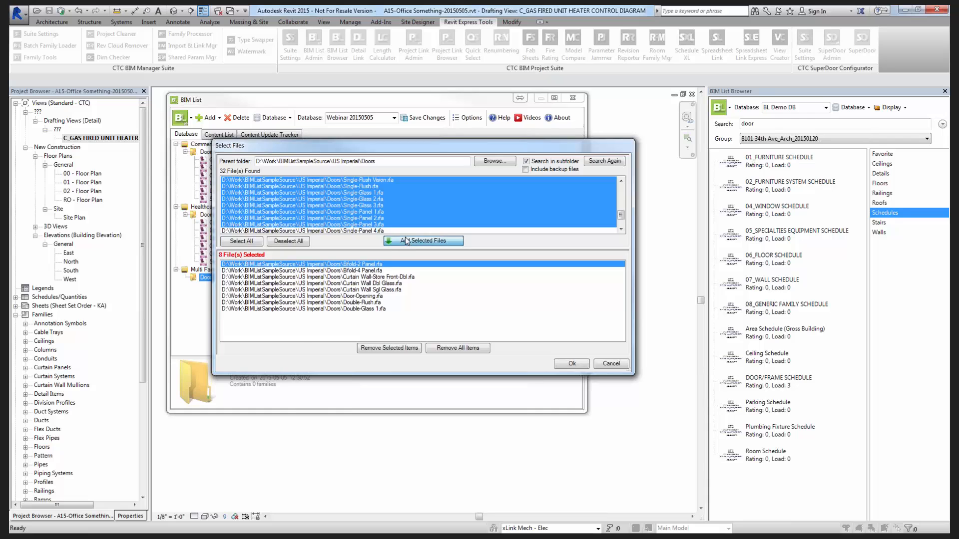
click(406, 240)
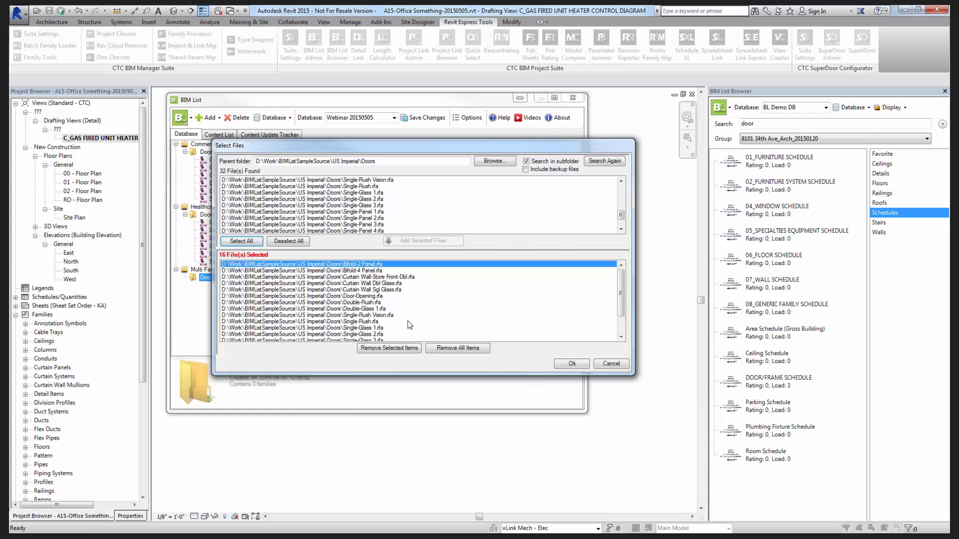
click(571, 366)
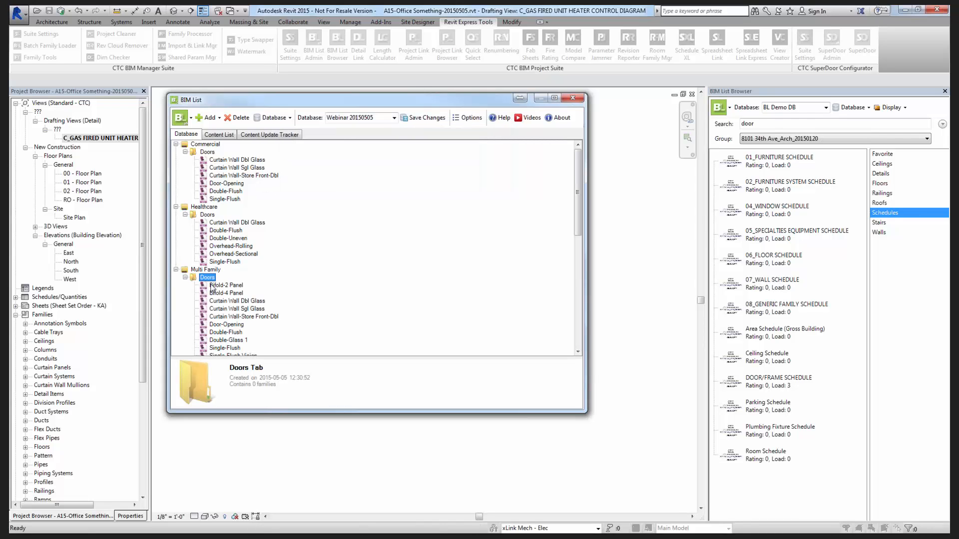
Collapse the Multi Family, Healthcare and Commercial groups, including their Doors tabs, in the database tree.
click(186, 278)
click(176, 270)
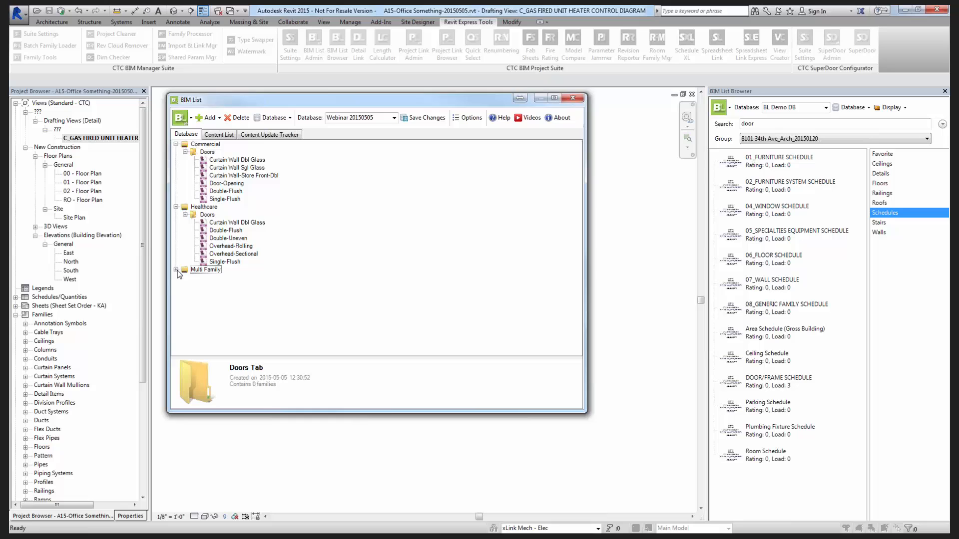
click(185, 214)
click(176, 207)
click(184, 152)
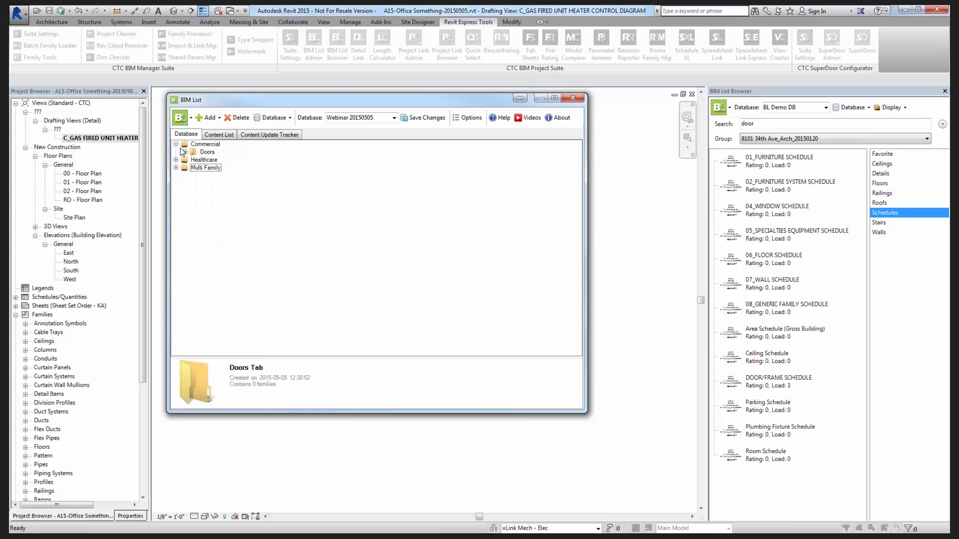
click(176, 144)
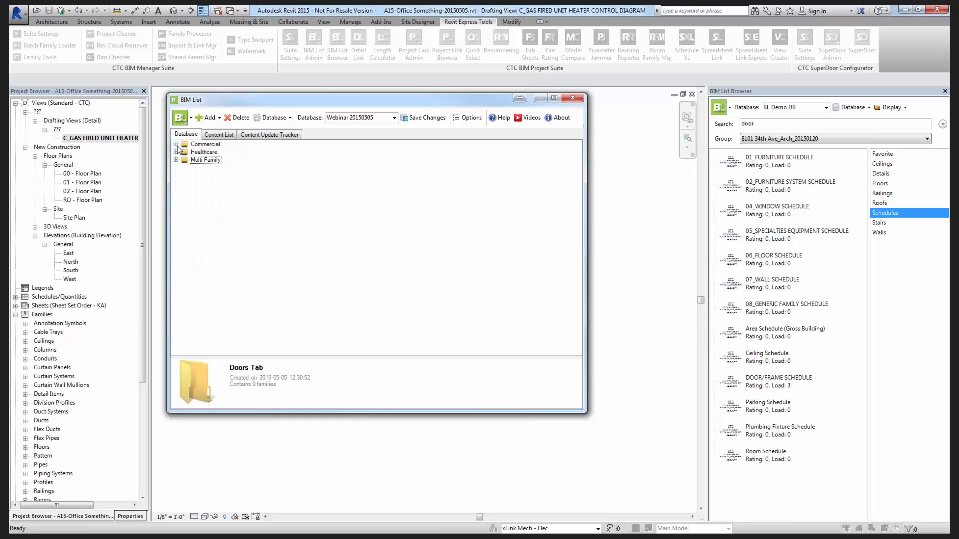
Add the project 8101 34th Ave_Arch_20150120.rvt to the database from D:\Work\CTC Demo Building 20150113\Revit Models.
click(220, 118)
click(221, 179)
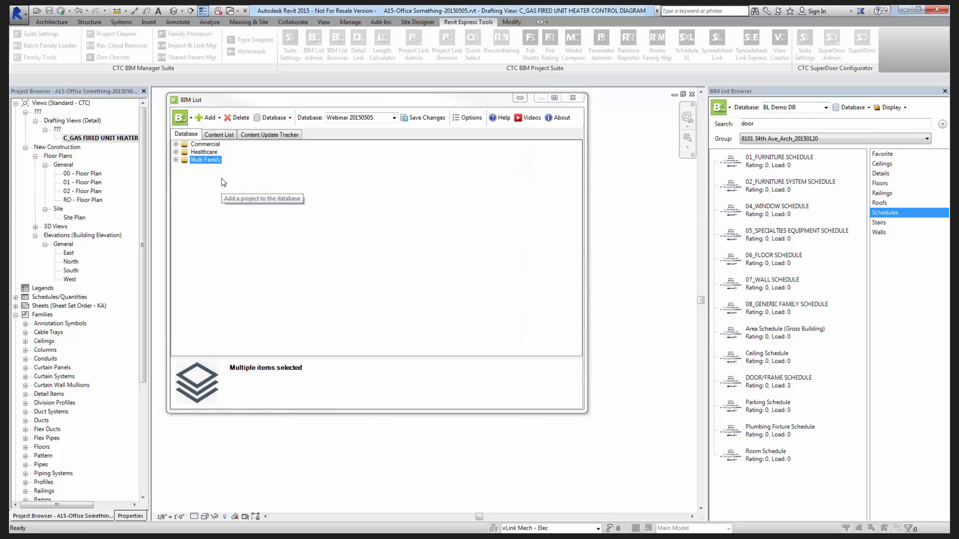
drag(291, 209, 291, 249)
click(254, 232)
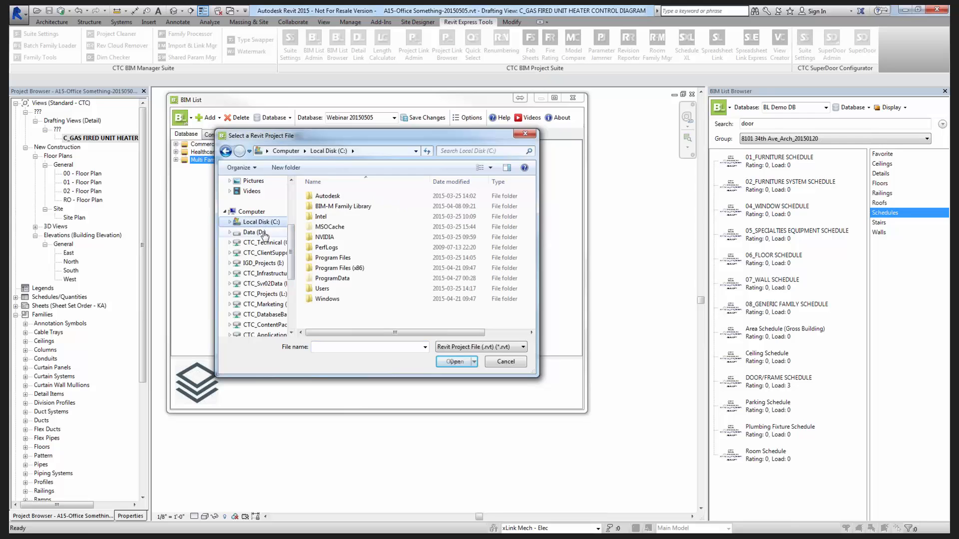
double_click(331, 249)
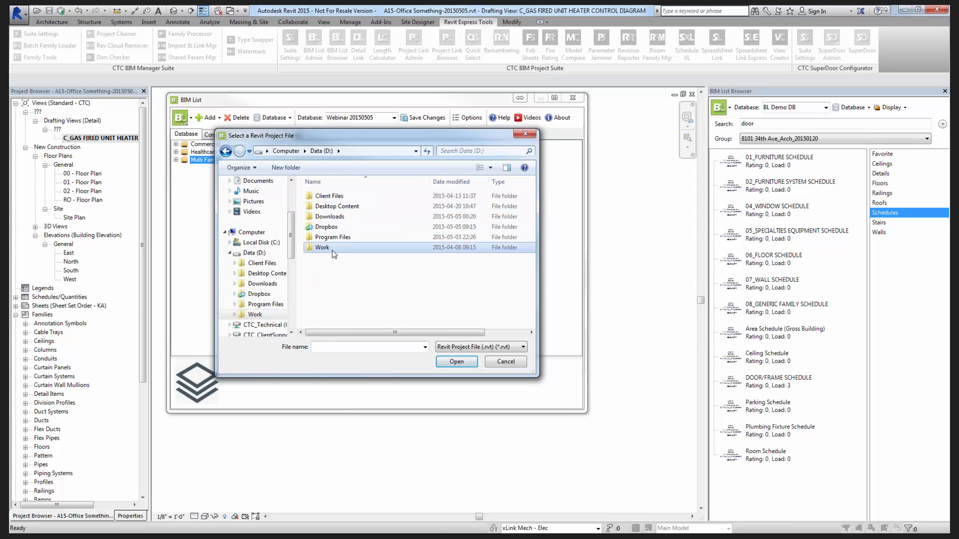
double_click(348, 257)
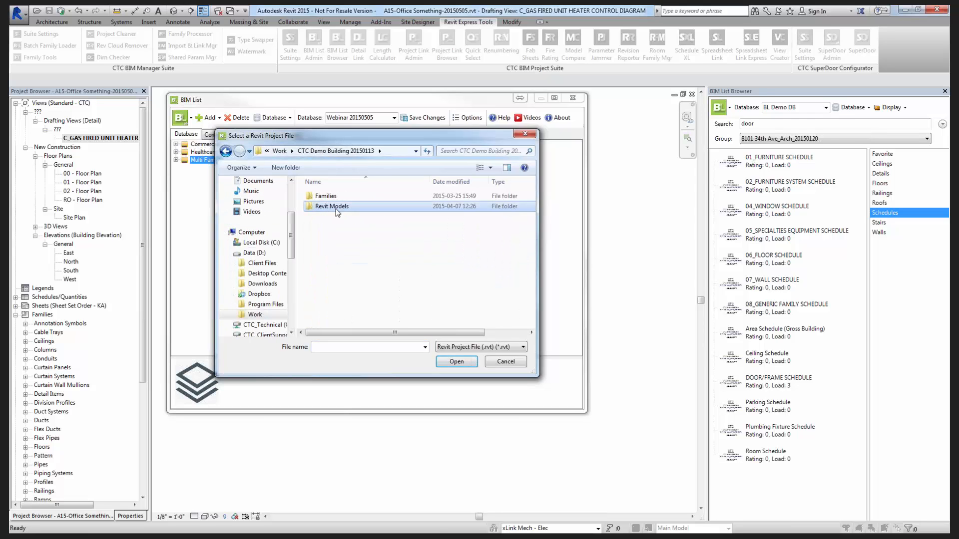
double_click(332, 207)
click(367, 289)
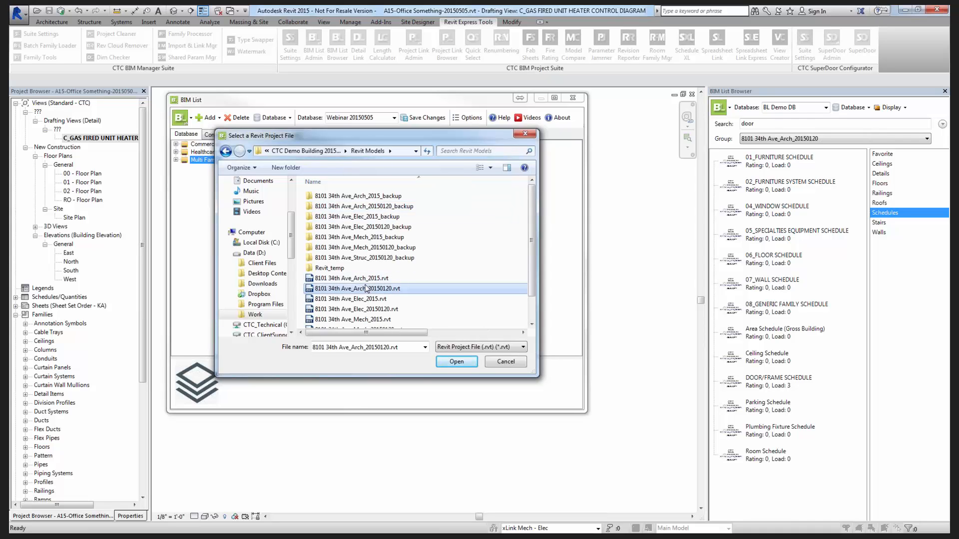
click(456, 362)
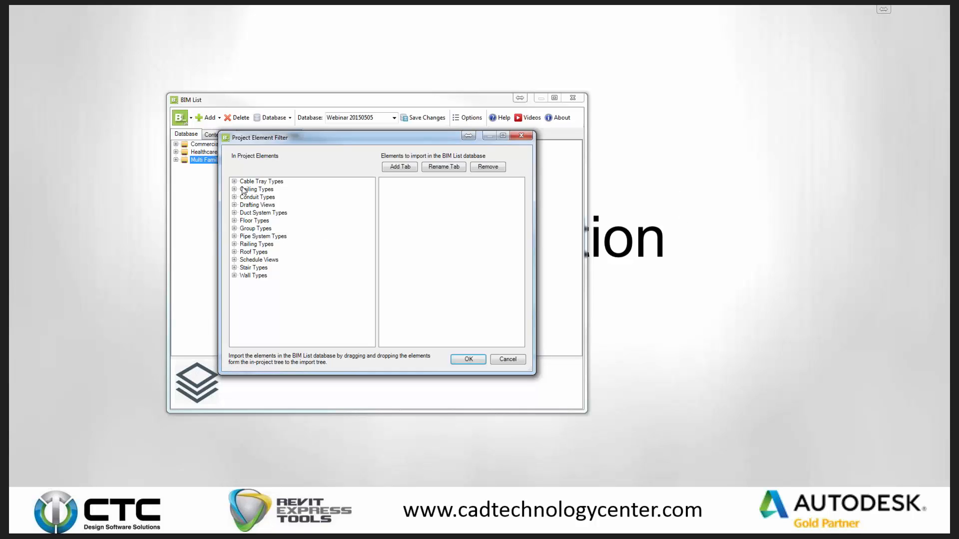
Add a tab named Wall Types to the elements to import into the BIM List database.
click(248, 214)
click(249, 276)
drag(413, 140, 442, 139)
click(430, 166)
text(Wall Types)
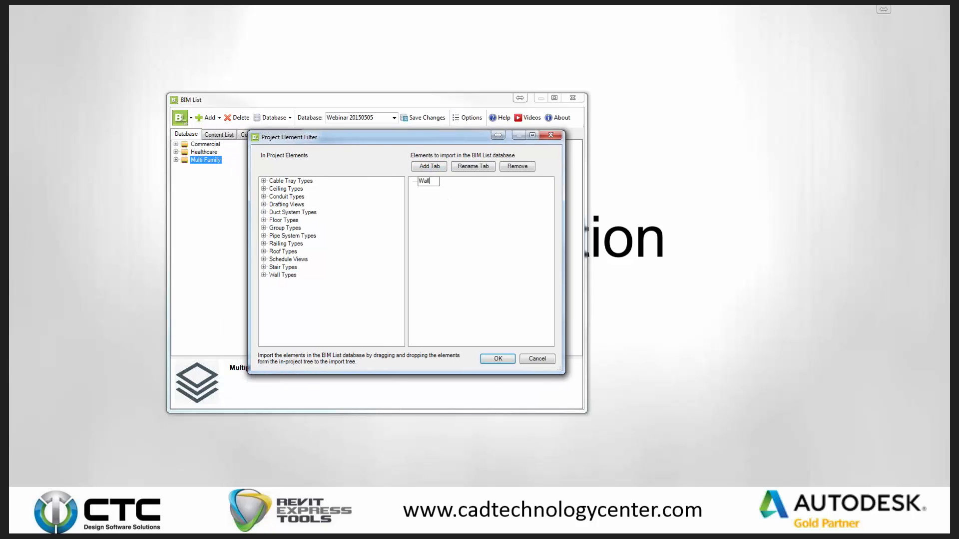
key(Return)
Add tabs named Ceiling Types and Schedules to the elements to import.
click(427, 167)
text(Ceiling Types)
key(Return)
click(433, 166)
text(Schedules)
key(Return)
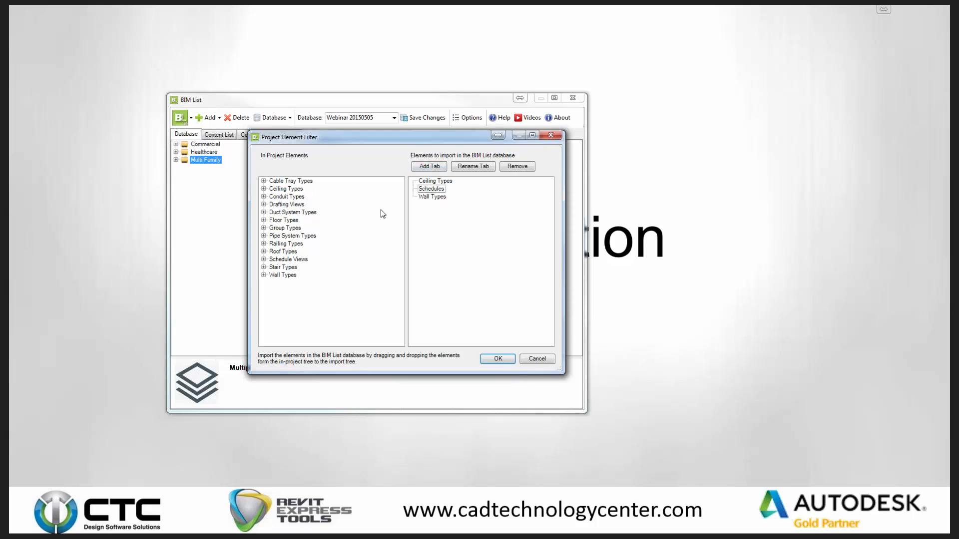
Add tabs named Drafting Views and Railings to the elements to import.
click(435, 168)
text(Drafting Views)
key(Return)
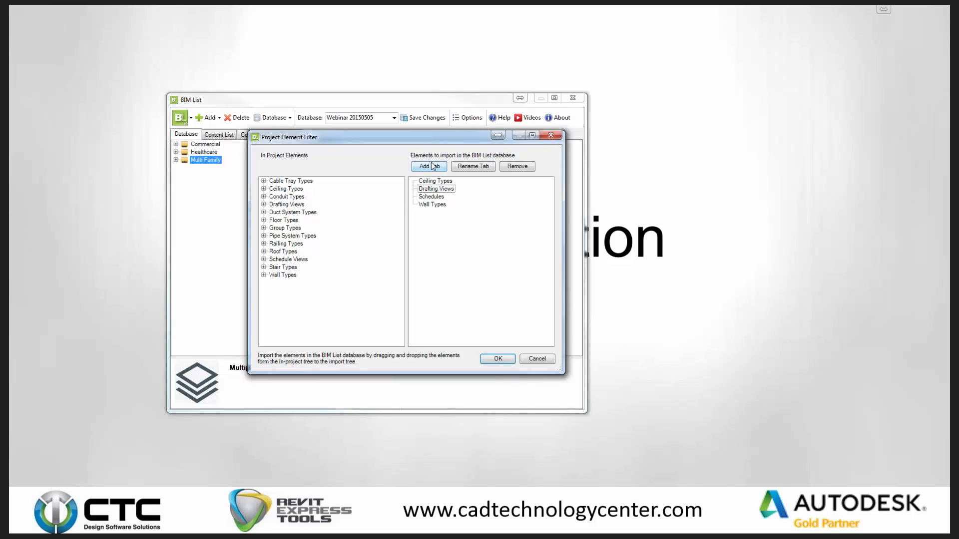
click(433, 166)
text(Railings)
key(Return)
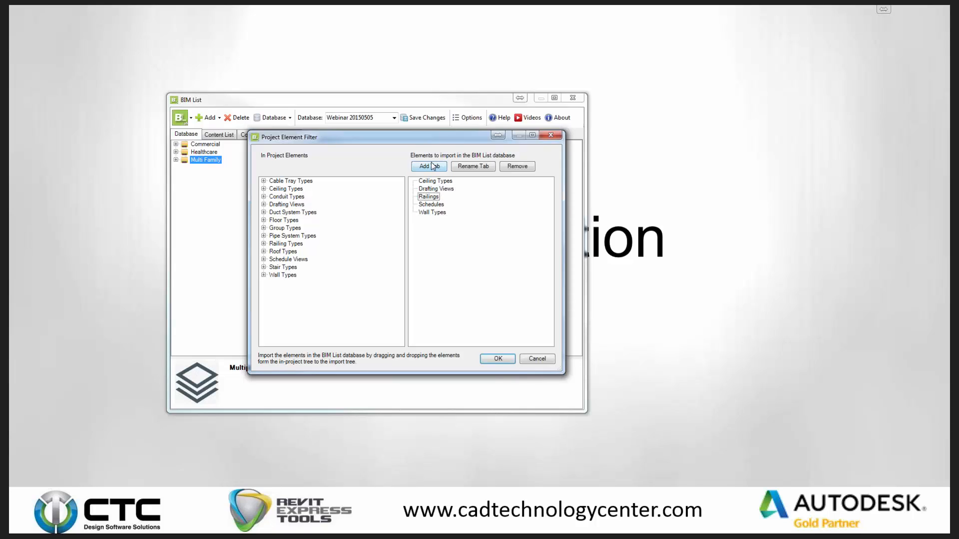
Examine the wall types available among the in-project elements, from the curtain walls through the exterior and interior types.
click(430, 213)
double_click(273, 276)
scroll(313, 273, down, 3)
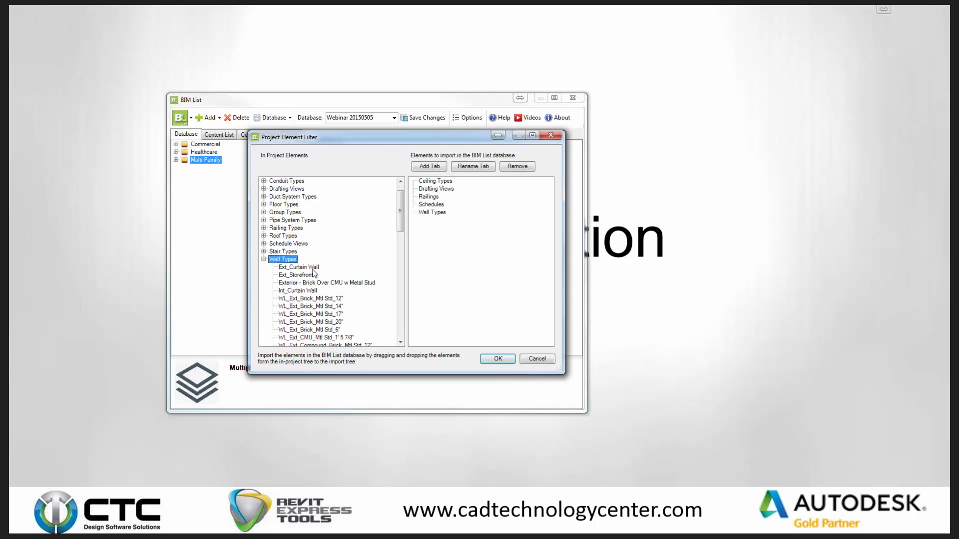
scroll(314, 273, down, 1)
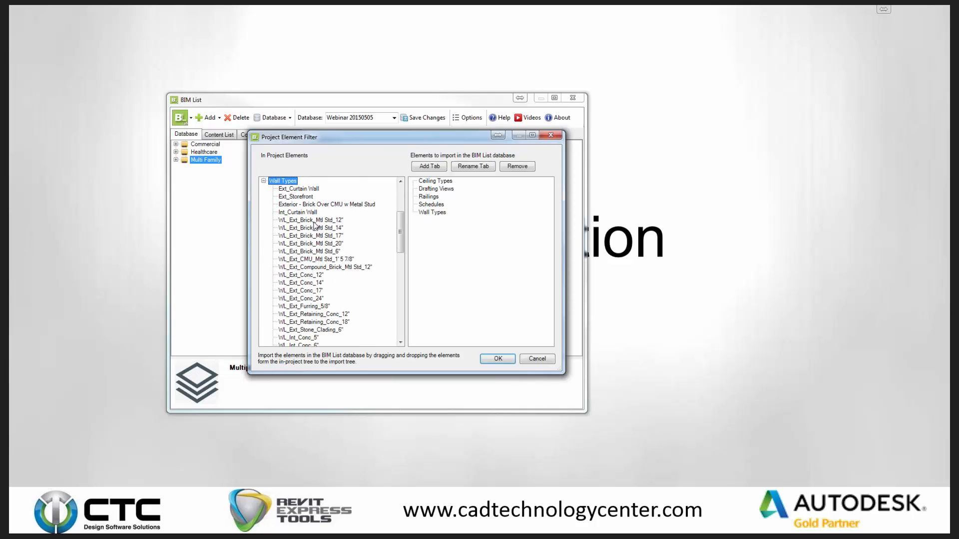
click(305, 205)
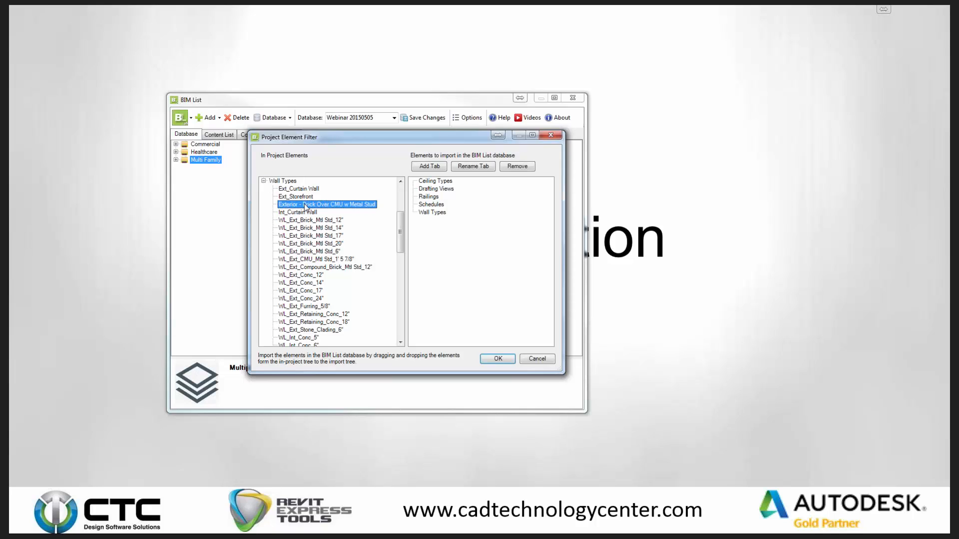
click(306, 196)
click(305, 205)
click(305, 213)
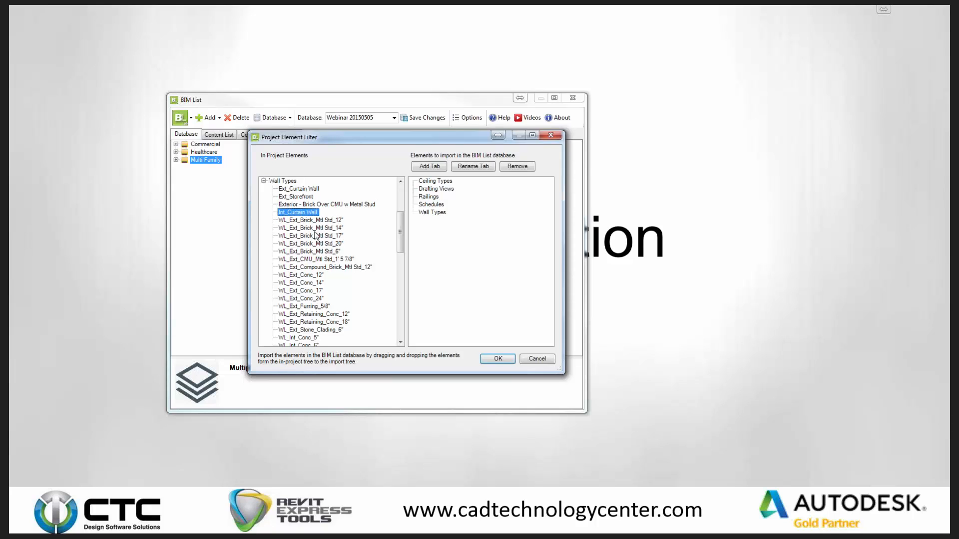
click(315, 222)
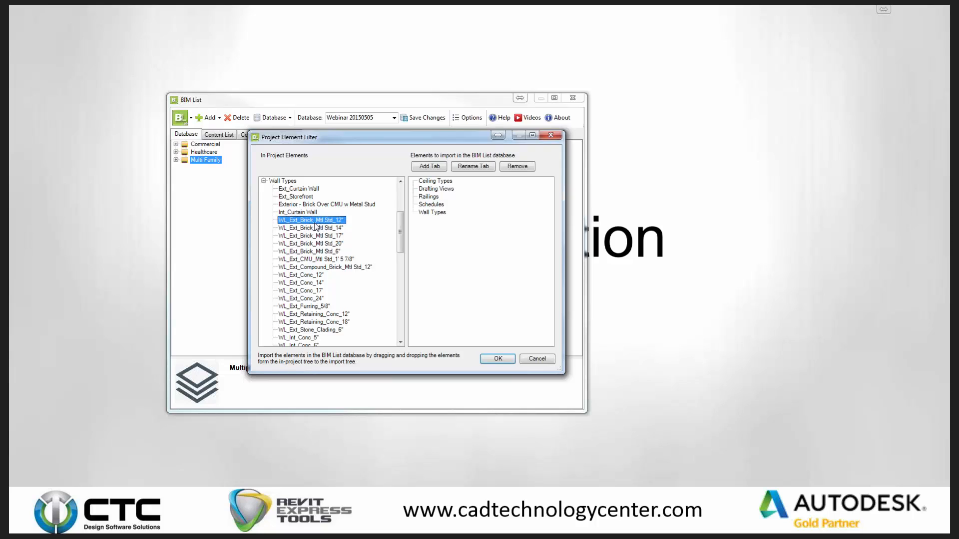
scroll(315, 227, down, 4)
Rename the Wall Types import tab as Wall Types - Exterior.
click(442, 214)
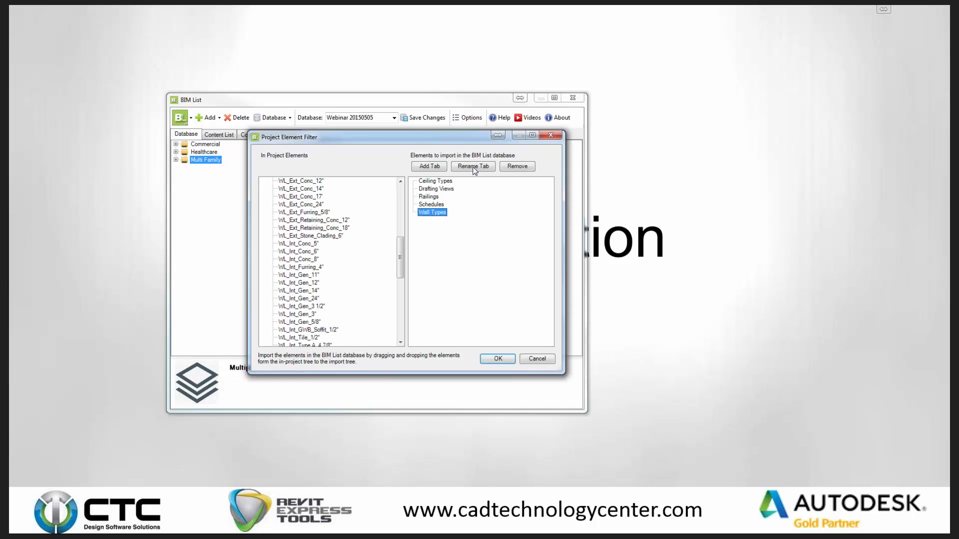
click(473, 167)
click(452, 213)
text(- Exterior)
key(Return)
Add a tab named Wall Types - Interior to the elements to import.
click(430, 166)
text(Wall T)
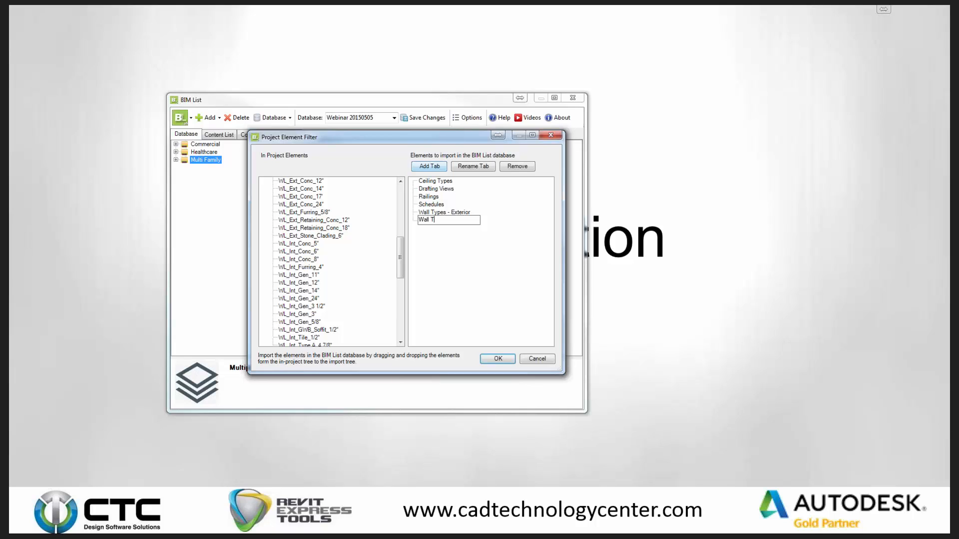
text(ypes - Interior)
key(Return)
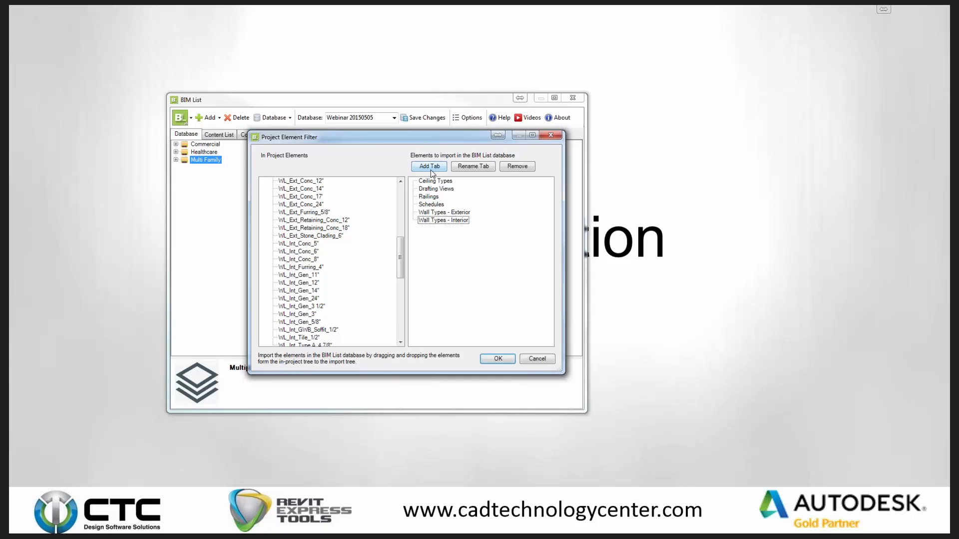
Move all WL_Ext wall types, from WL_Ext_Brick_Mtl Std_12" through WL_Ext_Stone_Clading_6", into the Wall Types - Exterior tab.
click(307, 237)
scroll(307, 240, up, 4)
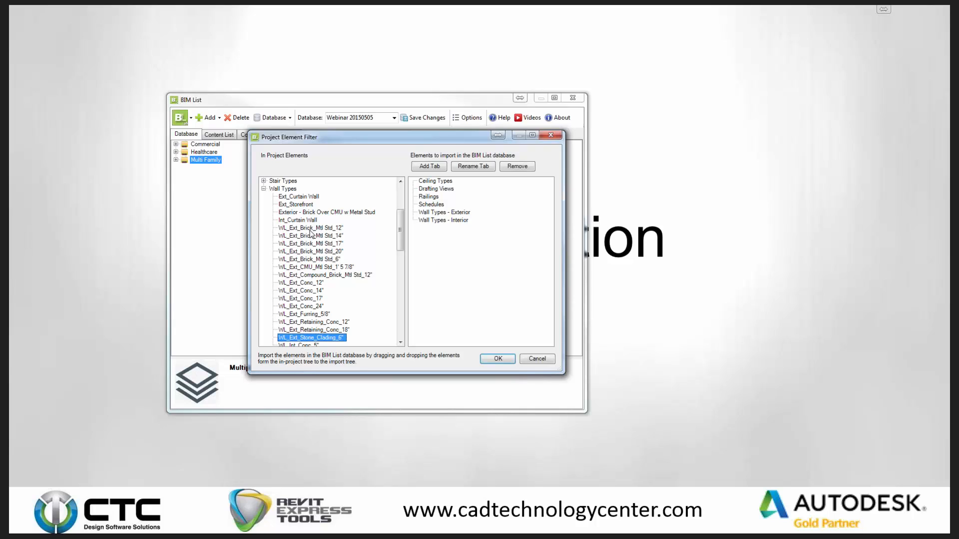
shift+click(312, 229)
drag(312, 232, 468, 215)
Move all WL_Int wall types into the Wall Types - Interior tab and collapse both wall tabs.
drag(400, 243, 416, 288)
scroll(311, 240, up, 5)
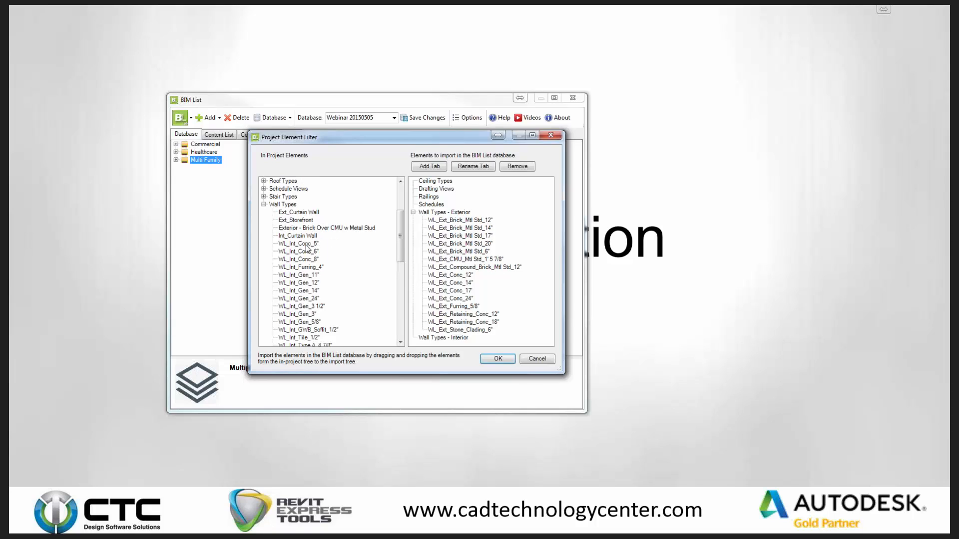
shift+click(303, 244)
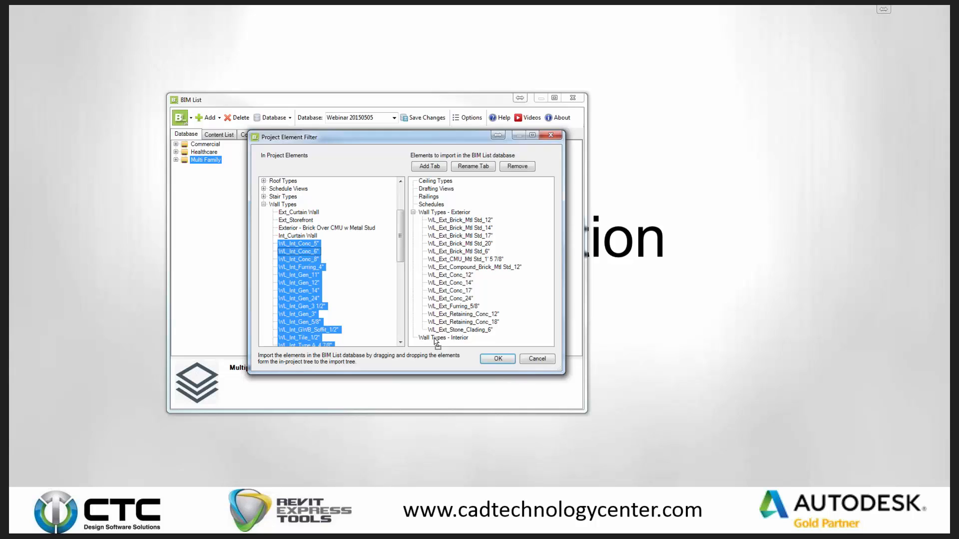
drag(436, 341, 436, 340)
click(413, 212)
click(413, 220)
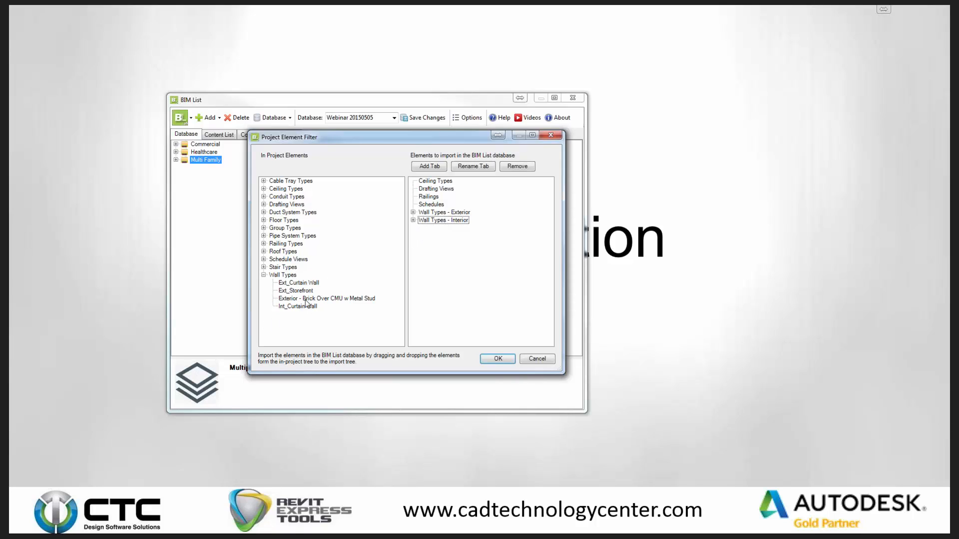
Move Ceiling Schedule, DOOR/FRAME SCHEDULE and Room Schedule from the project's schedule views into the Schedules tab.
click(432, 205)
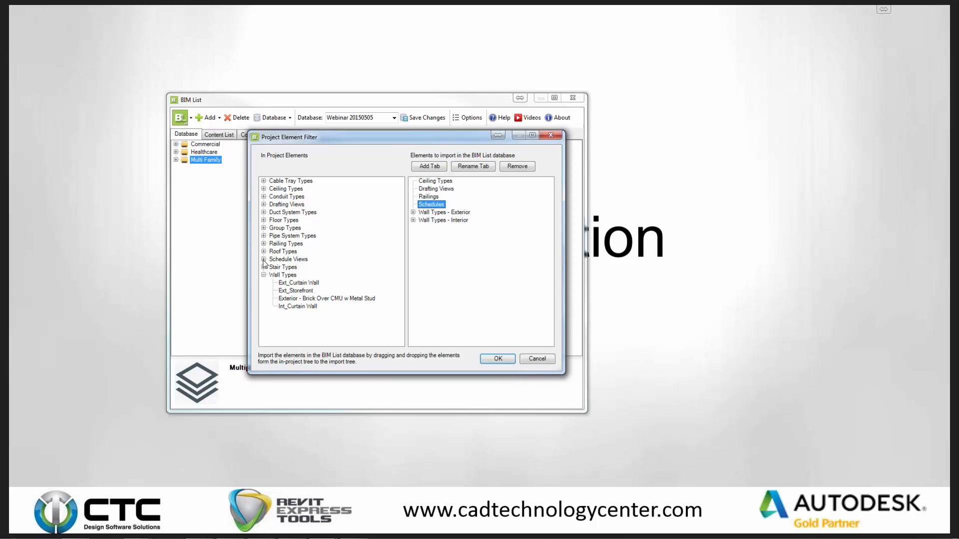
click(263, 259)
scroll(302, 186, down, 3)
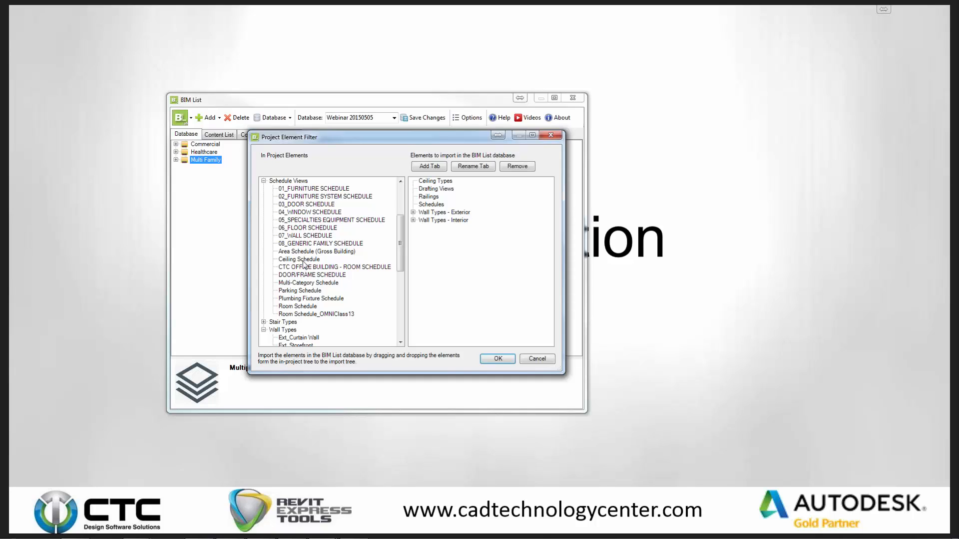
click(302, 260)
ctrl+click(302, 307)
ctrl+click(310, 275)
drag(311, 275, 431, 206)
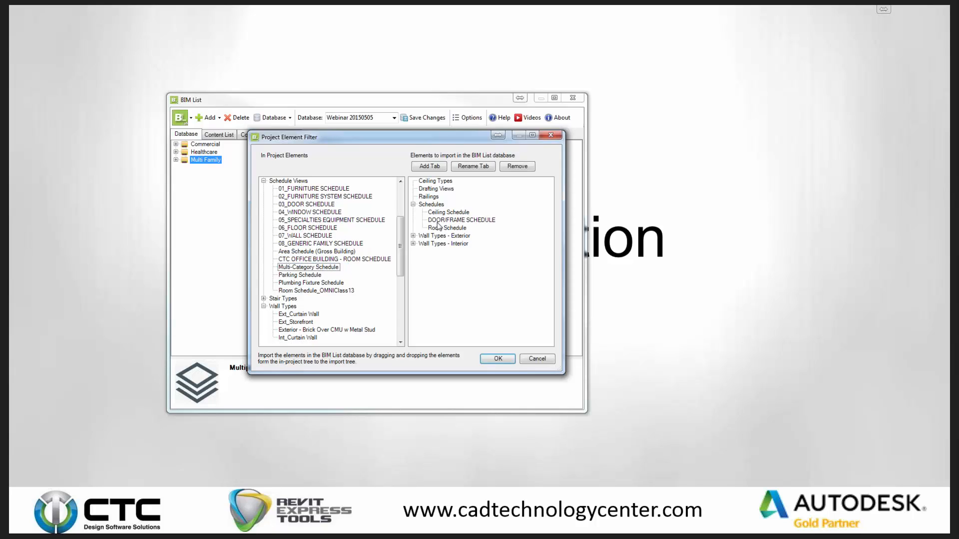
click(264, 182)
Move Handrail - Pipe - Wall-Ramp and Handrail - Pipe - Wall-Ramp 2 into the Railings tab, and EXIT VIEW into Drafting Views.
click(263, 244)
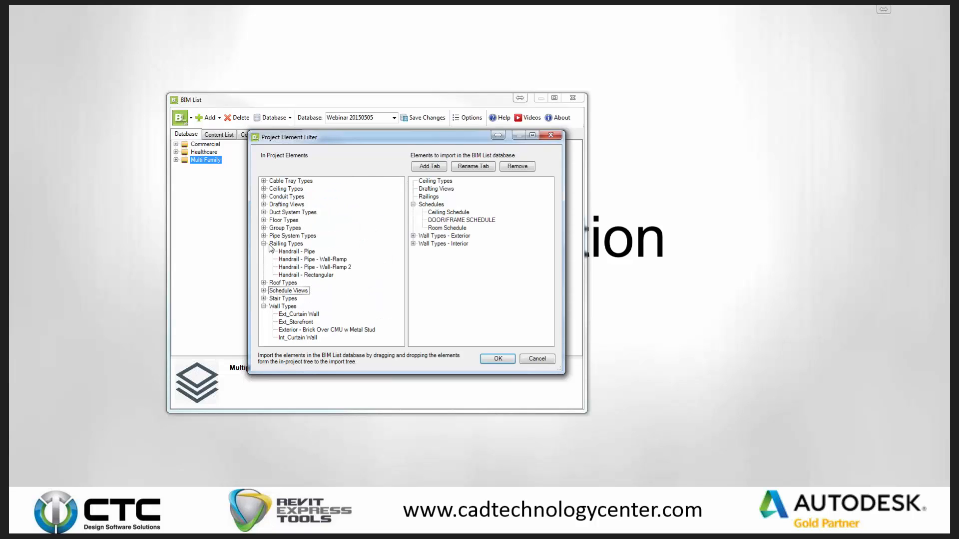
click(297, 252)
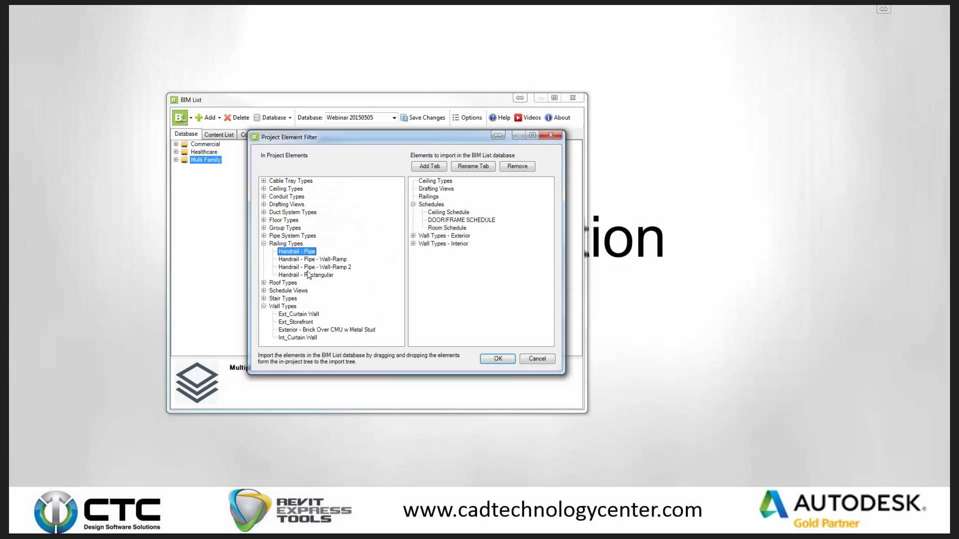
ctrl+click(307, 275)
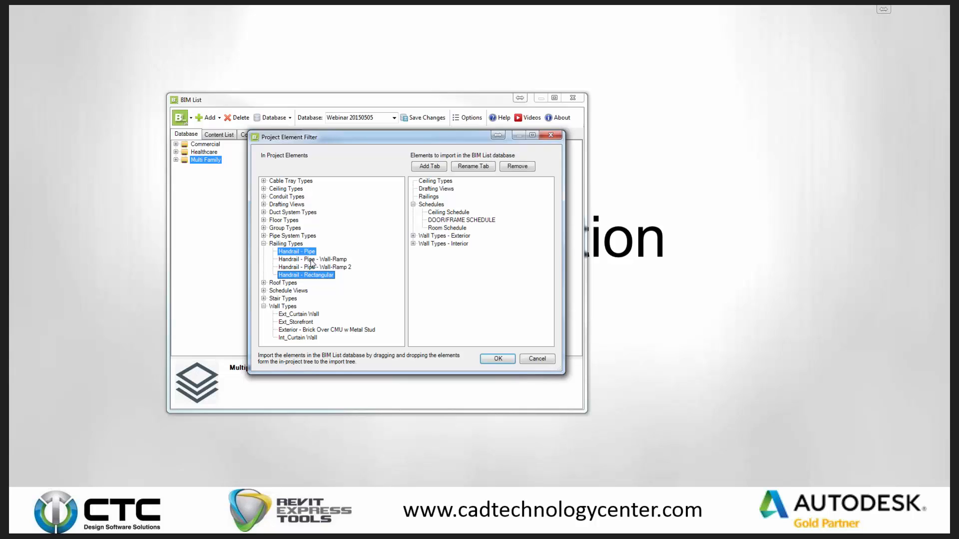
click(312, 260)
ctrl+click(318, 268)
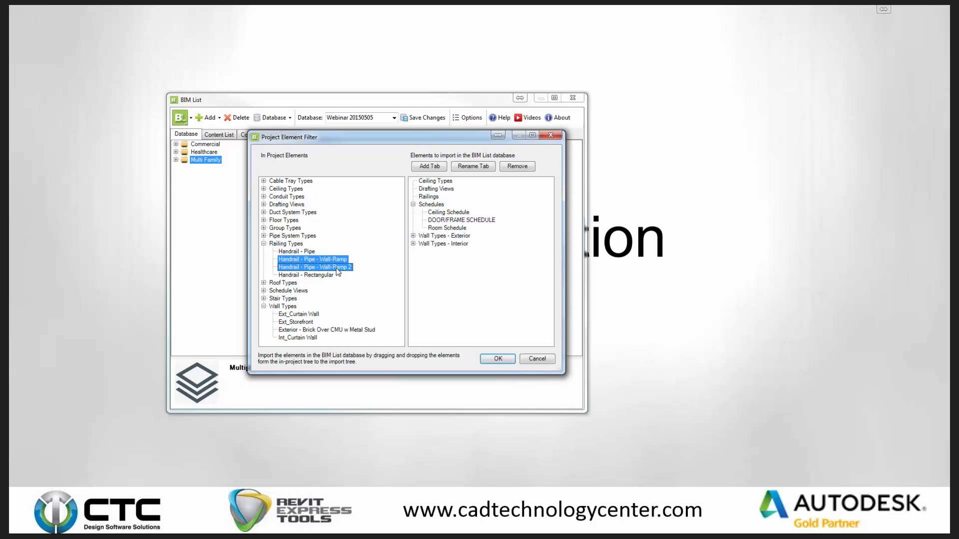
drag(436, 201, 432, 197)
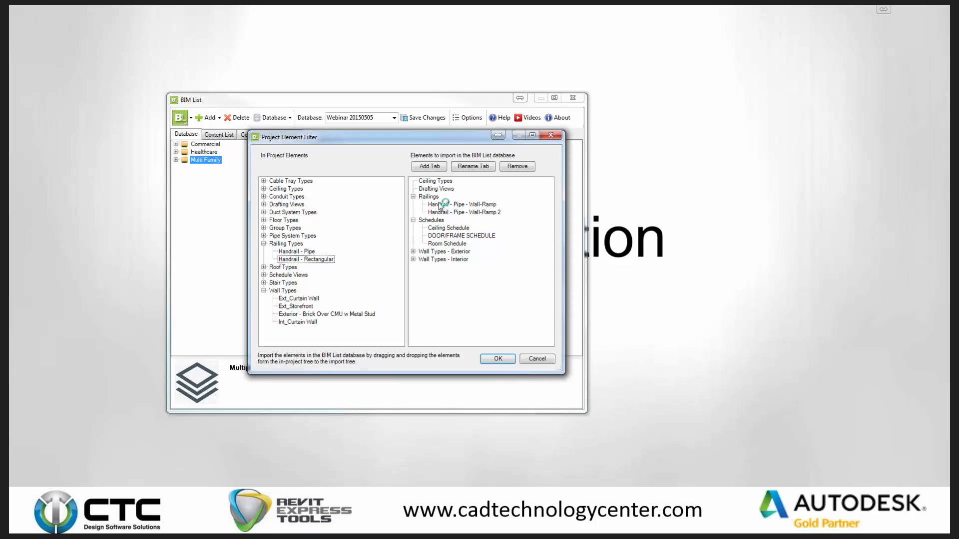
click(263, 205)
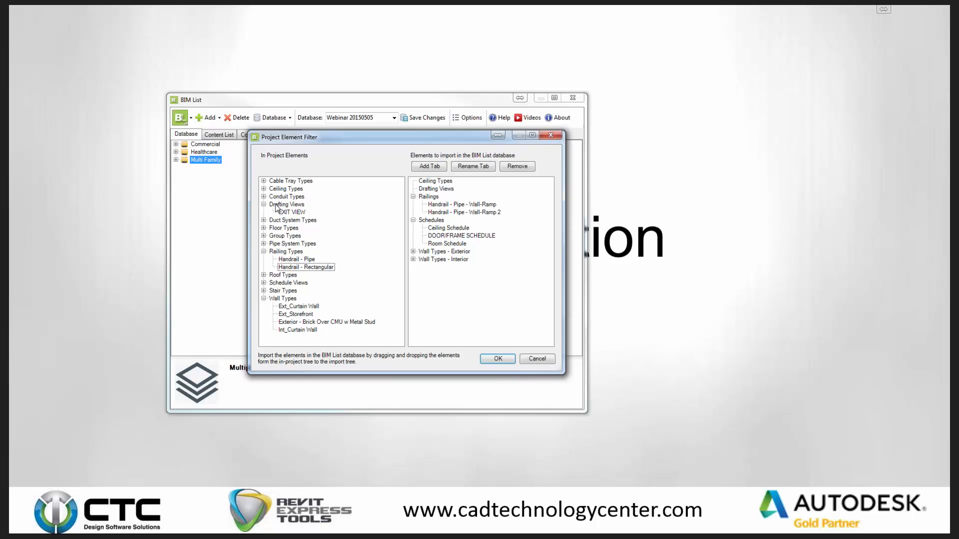
drag(275, 206, 439, 184)
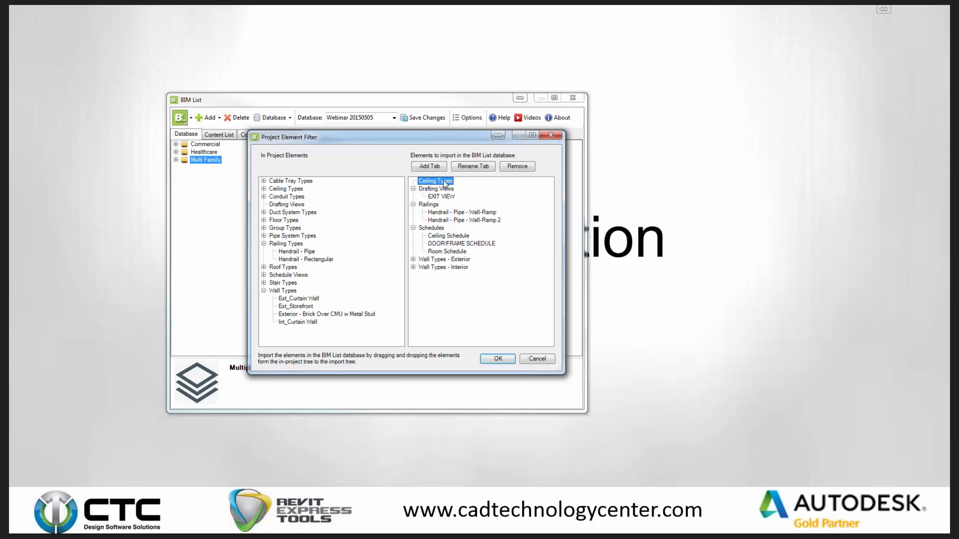
Move ceiling types CL_ACT_2' x 2', CL_ACT_2' x 4', CL_Generic and CL_GWB_Stud_4 1/8" into the Ceiling Types tab.
click(264, 189)
click(298, 244)
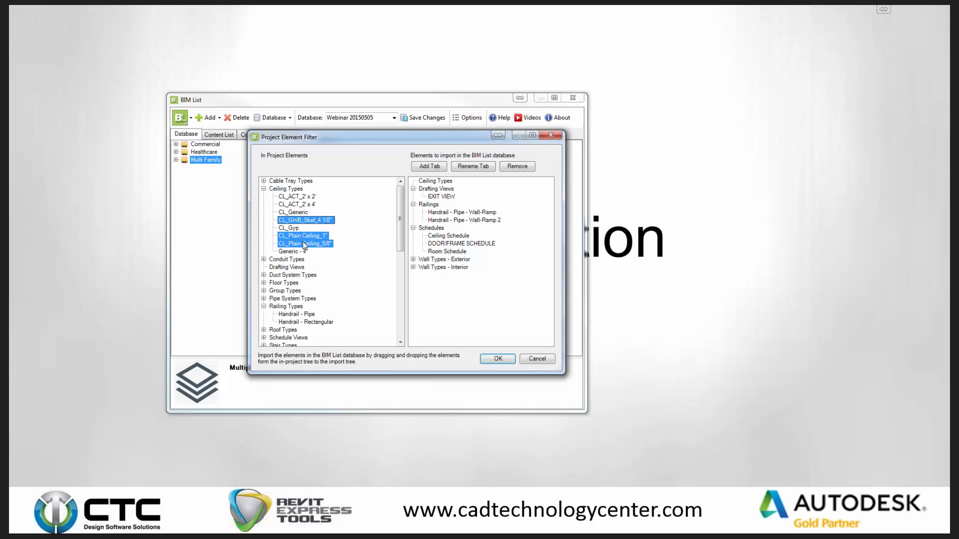
click(306, 245)
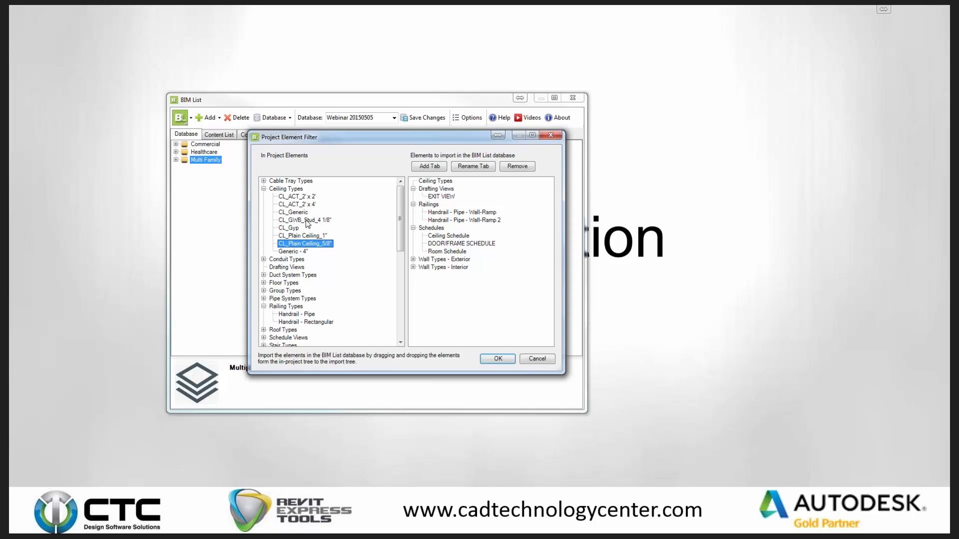
click(306, 223)
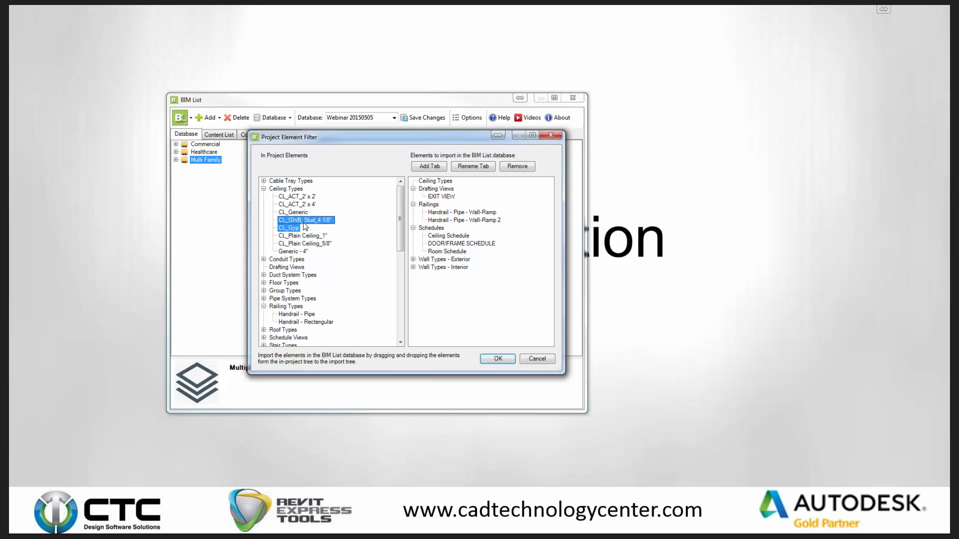
ctrl+click(302, 205)
ctrl+click(303, 198)
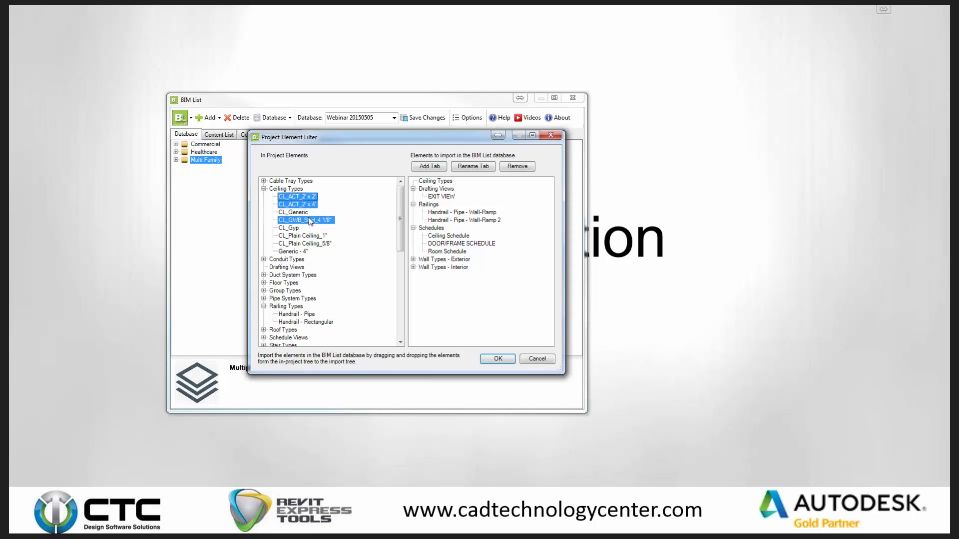
ctrl+click(302, 213)
drag(302, 217, 440, 184)
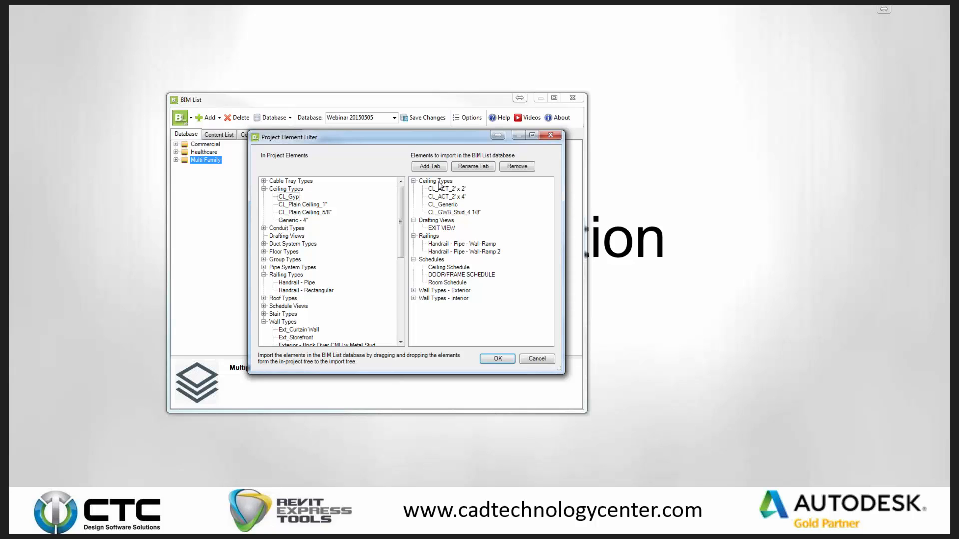
Review the drafting view, schedules and wall types assigned to the import tabs, expanding Wall Types - Interior.
click(440, 229)
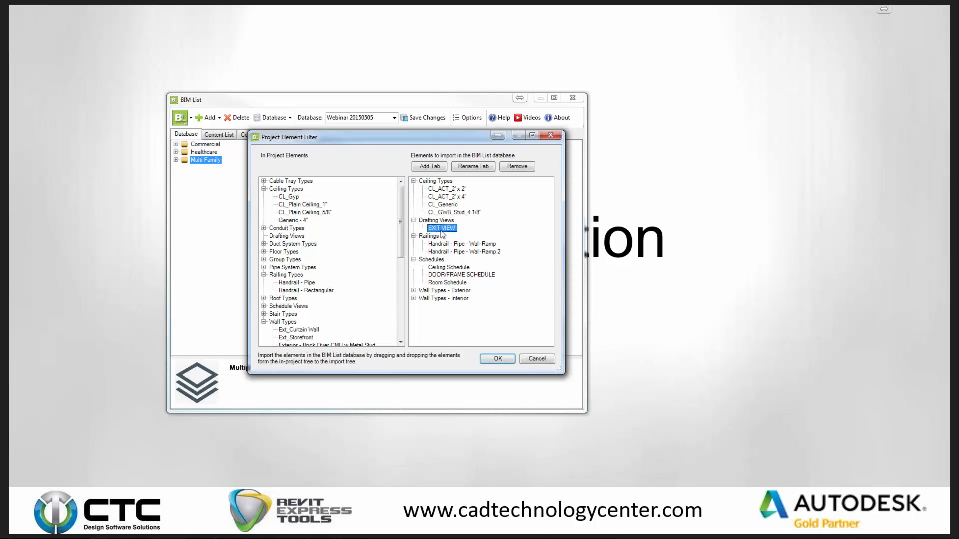
click(279, 236)
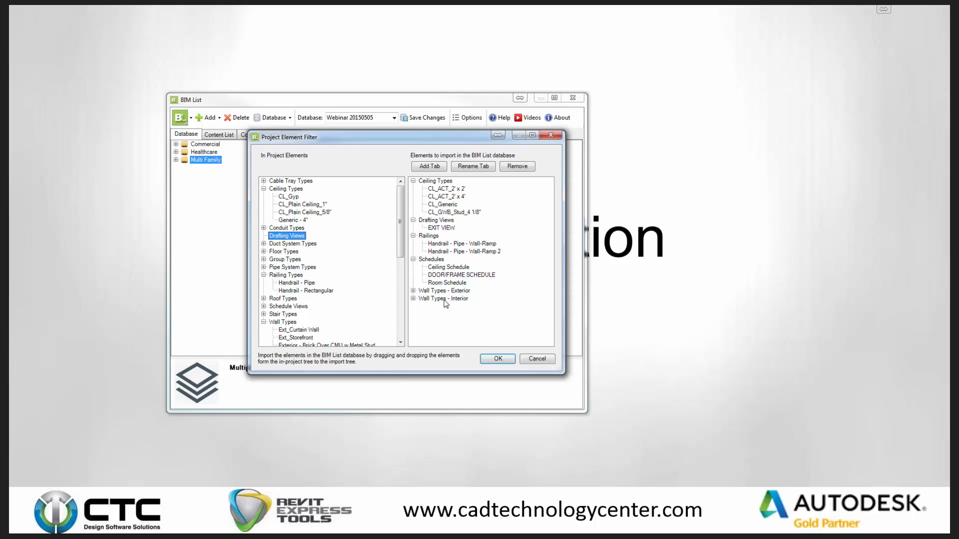
click(444, 283)
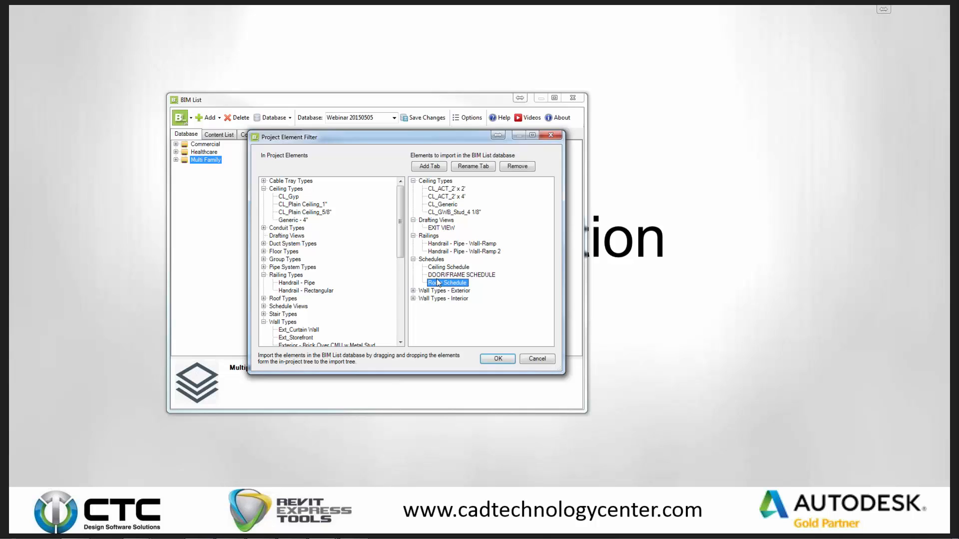
click(413, 299)
click(450, 330)
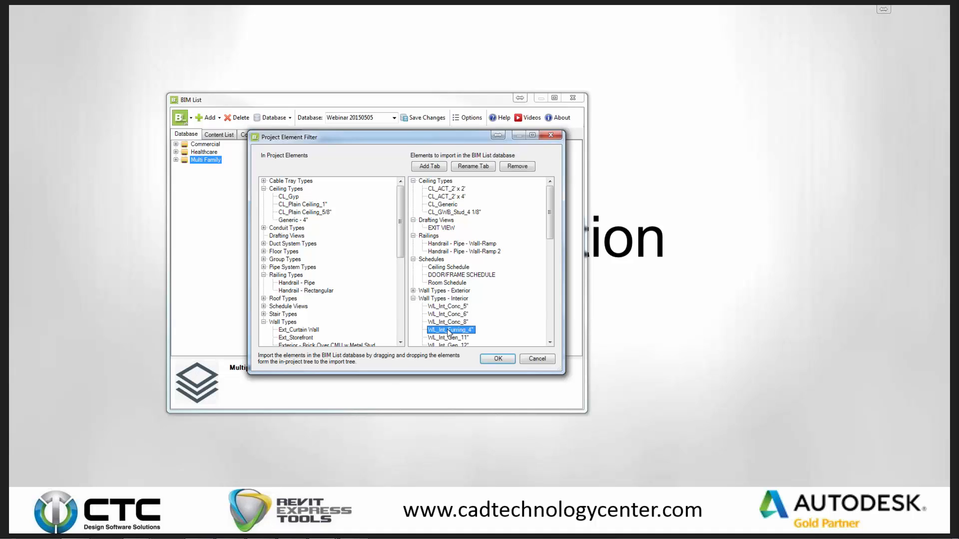
click(442, 282)
click(444, 267)
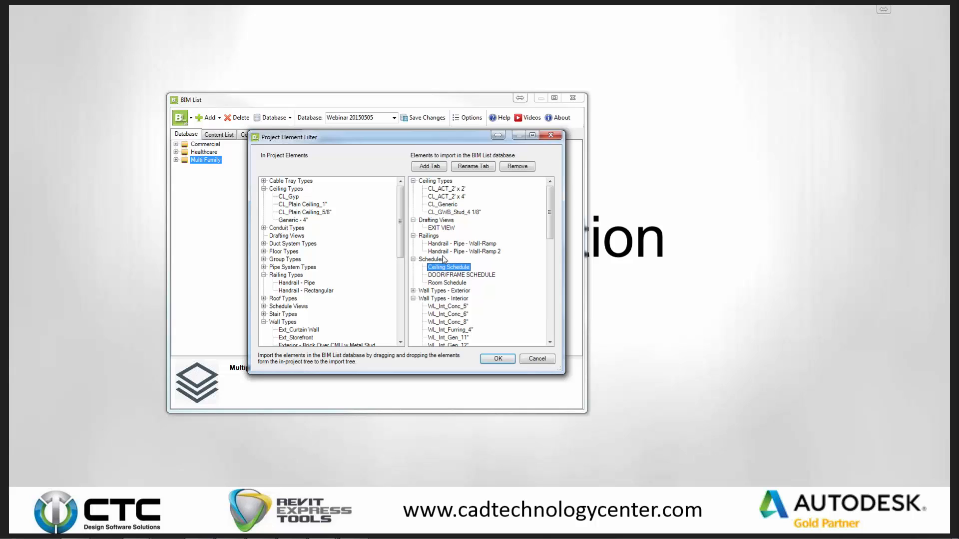
click(441, 227)
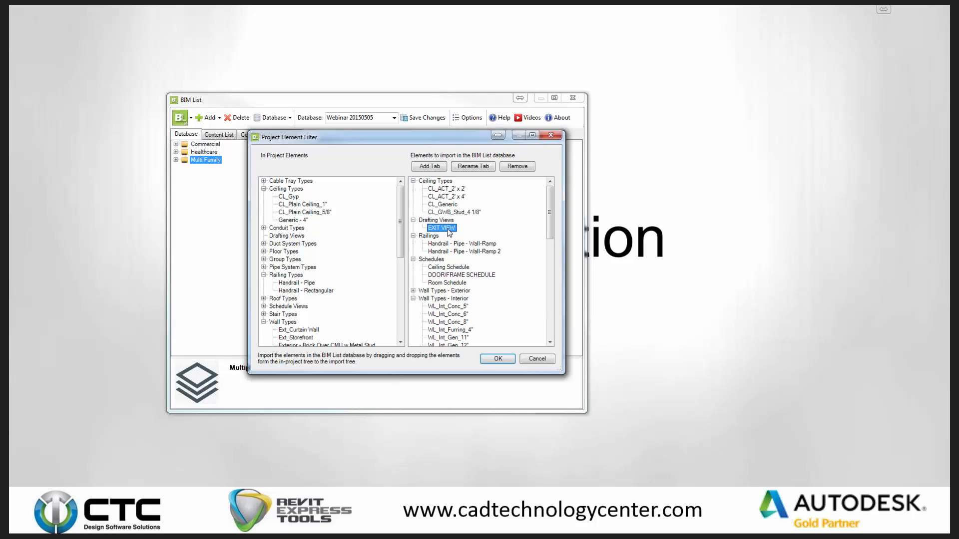
click(460, 294)
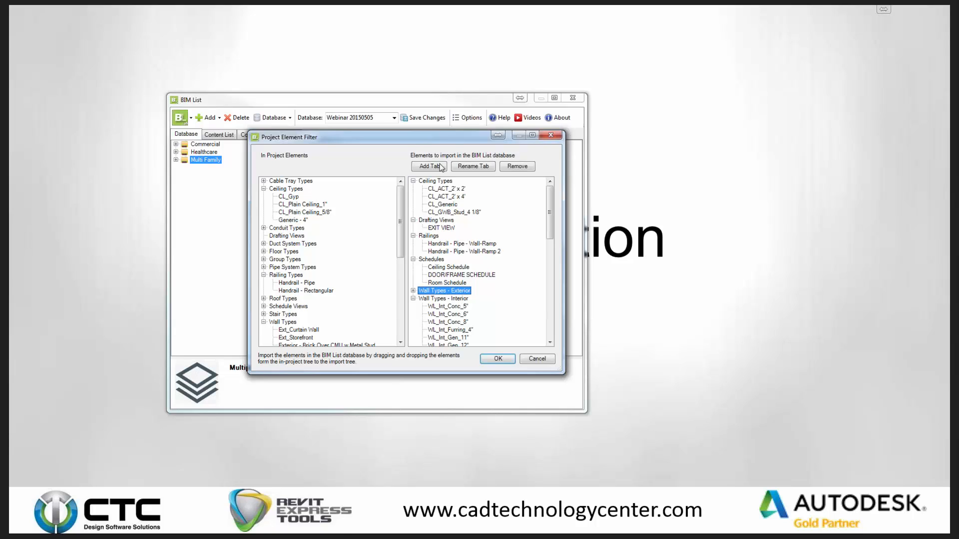
mouse_move(444, 139)
mouse_down()
mouse_move(452, 136)
mouse_move(428, 134)
mouse_up()
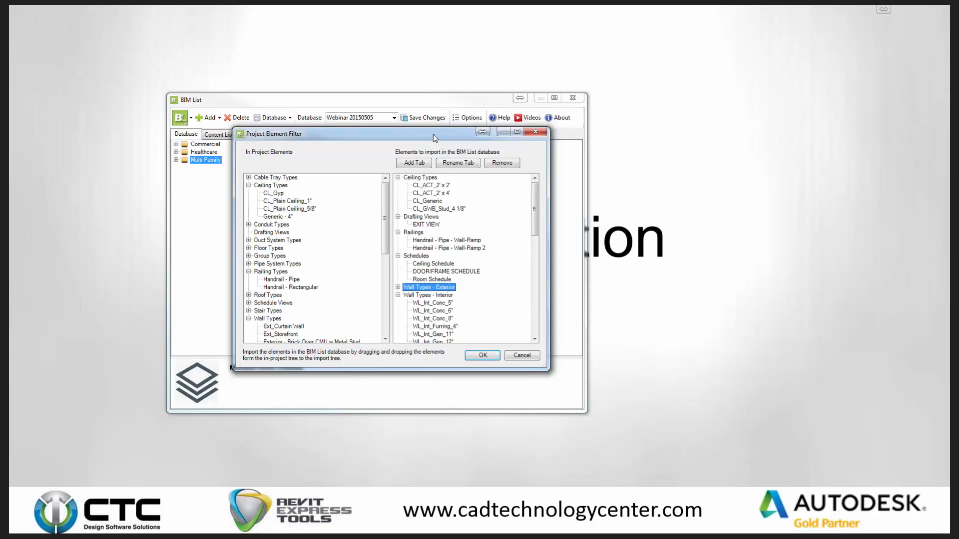
Import the assigned ceiling, drafting view, railing, schedule and wall elements from the project into the Webinar 20150505 database.
drag(433, 134, 428, 134)
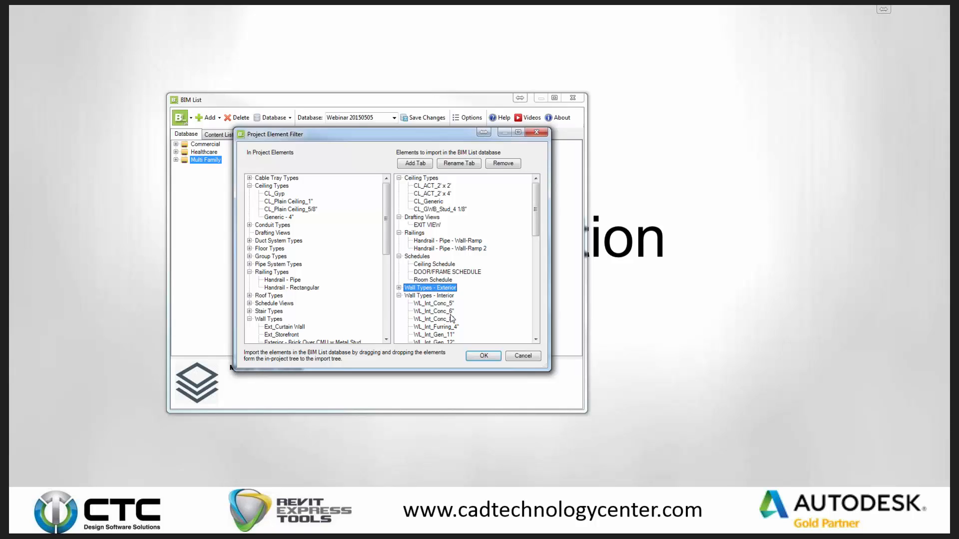
click(484, 356)
click(190, 119)
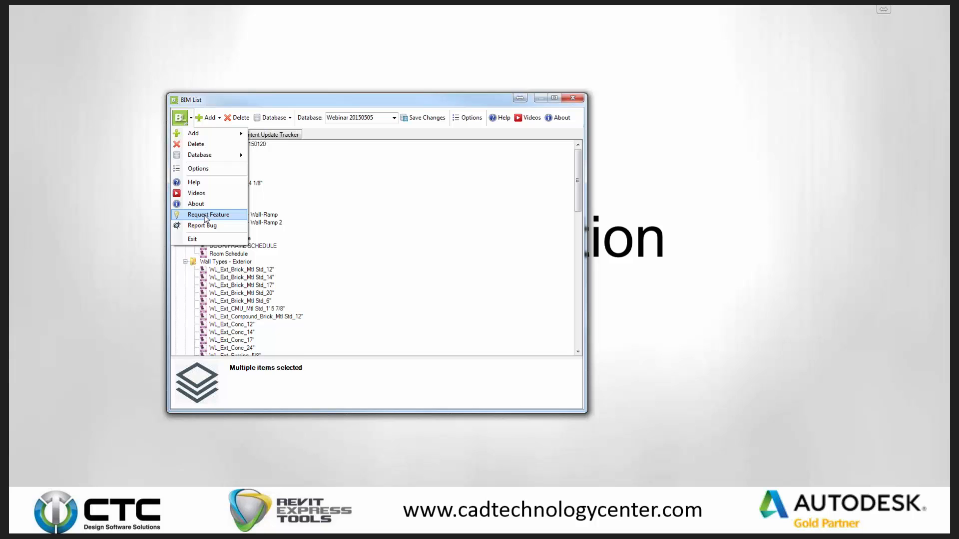
click(404, 240)
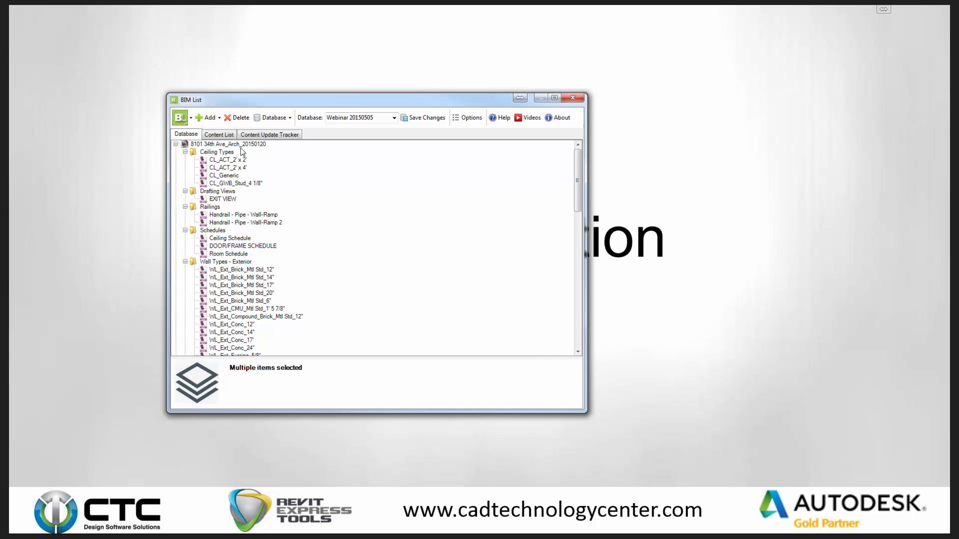
Collapse the imported project group, review the tabs inside Commercial, Healthcare and Multi Family, and close the database manager.
click(176, 144)
click(176, 152)
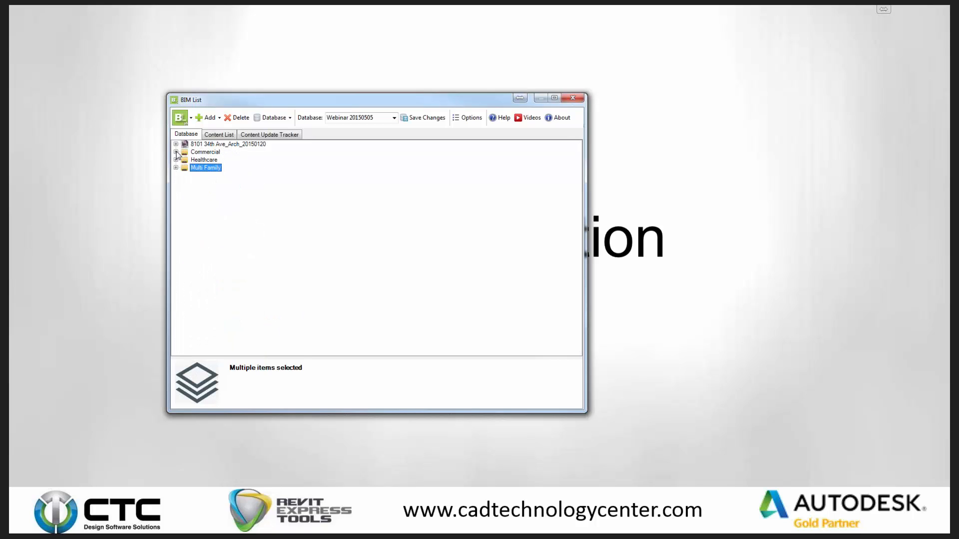
click(176, 168)
click(176, 183)
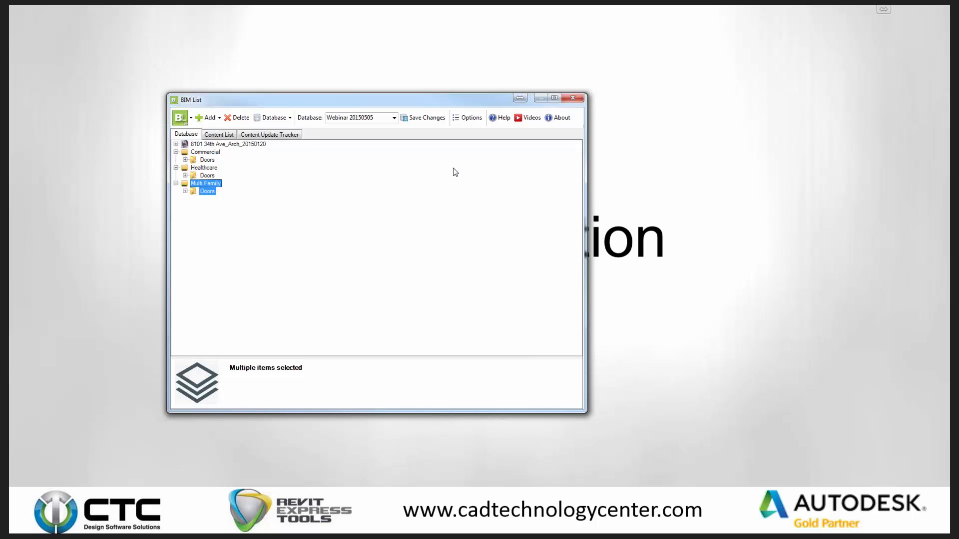
click(572, 99)
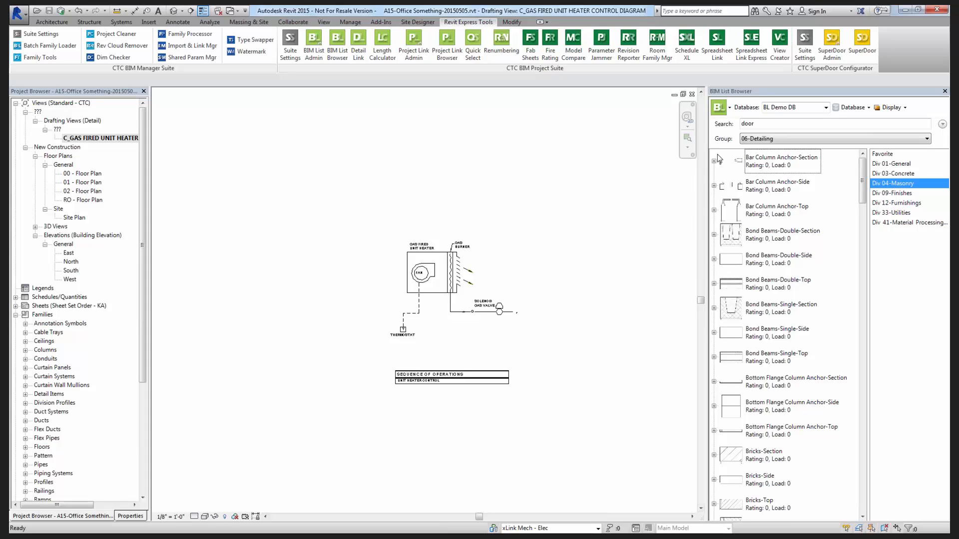
Switch the BIM List Browser to the Webinar 20150505 database, keeping the 8101 34th Ave_Arch_20150120 group selected.
click(826, 107)
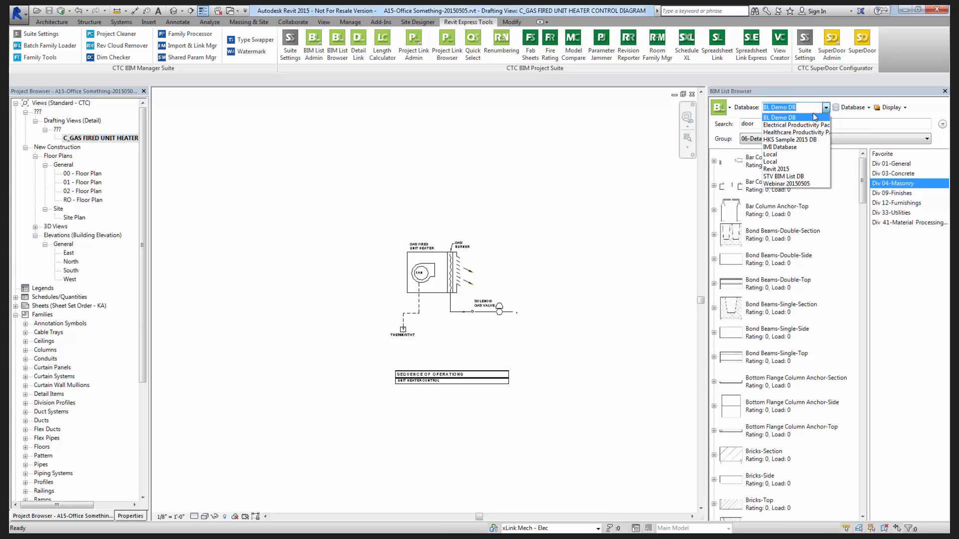
click(783, 184)
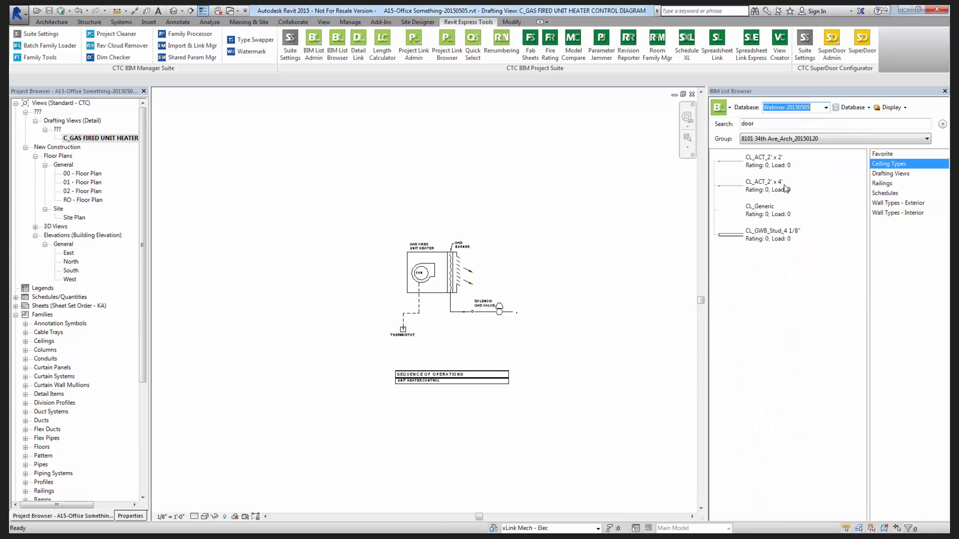
click(777, 140)
click(751, 140)
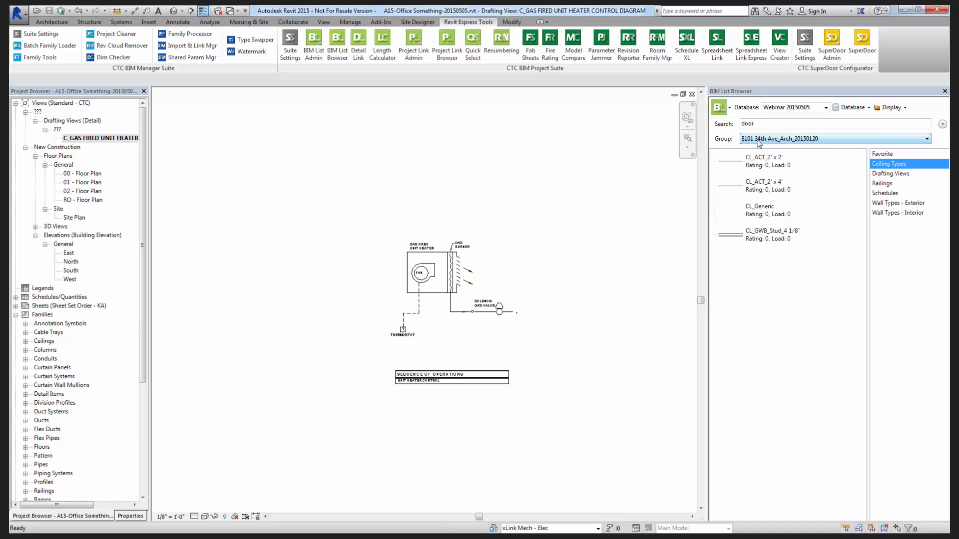
Look through the content of the Favorite, Ceiling Types, Drafting Views and Railings tabs of the imported project group.
click(892, 162)
click(895, 155)
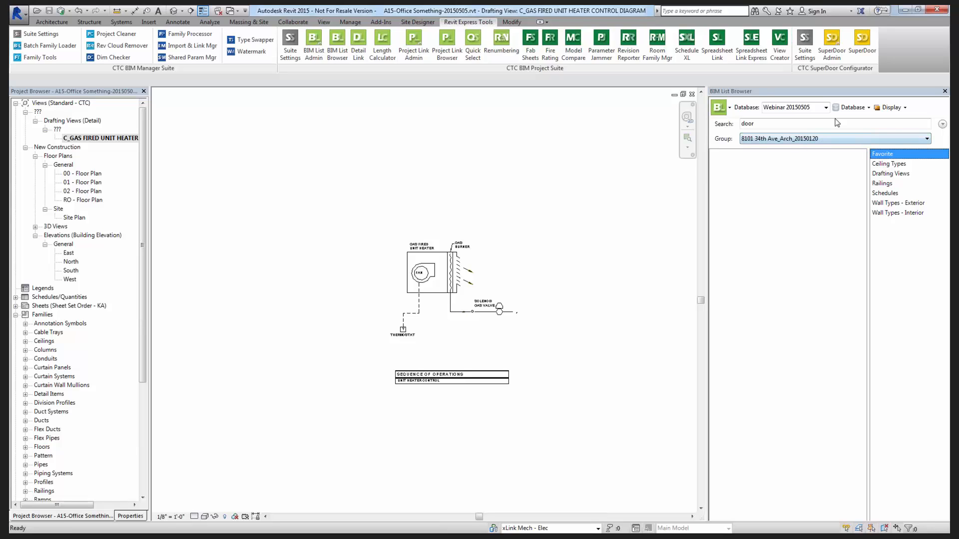
click(894, 163)
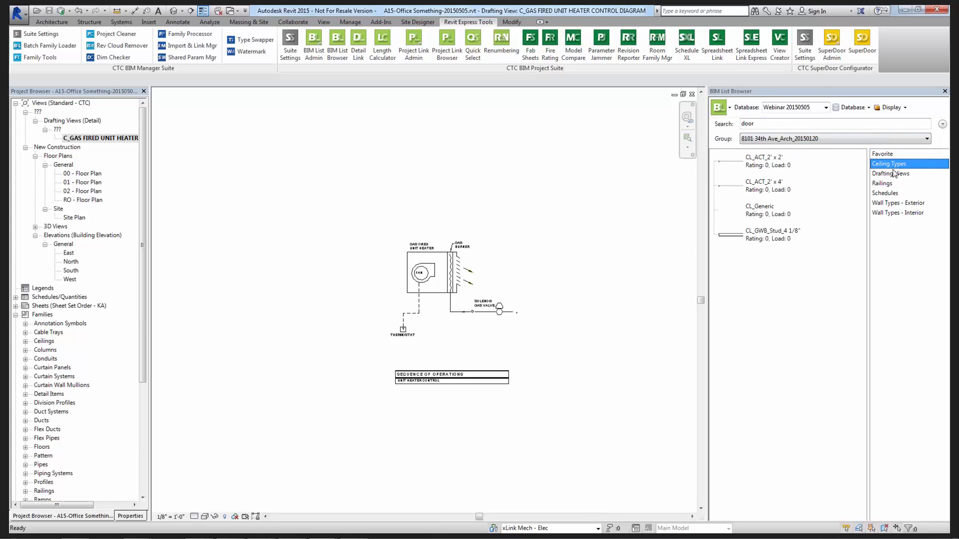
click(893, 175)
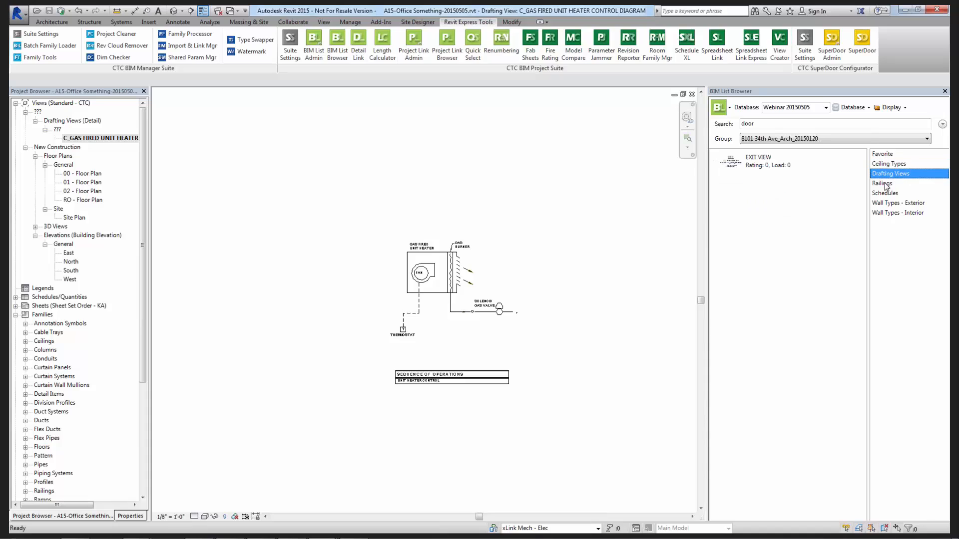
click(885, 184)
Load DOOR/FRAME SCHEDULE from the database's Schedules tab into the project, and open the 01 - Floor Plan view.
click(885, 193)
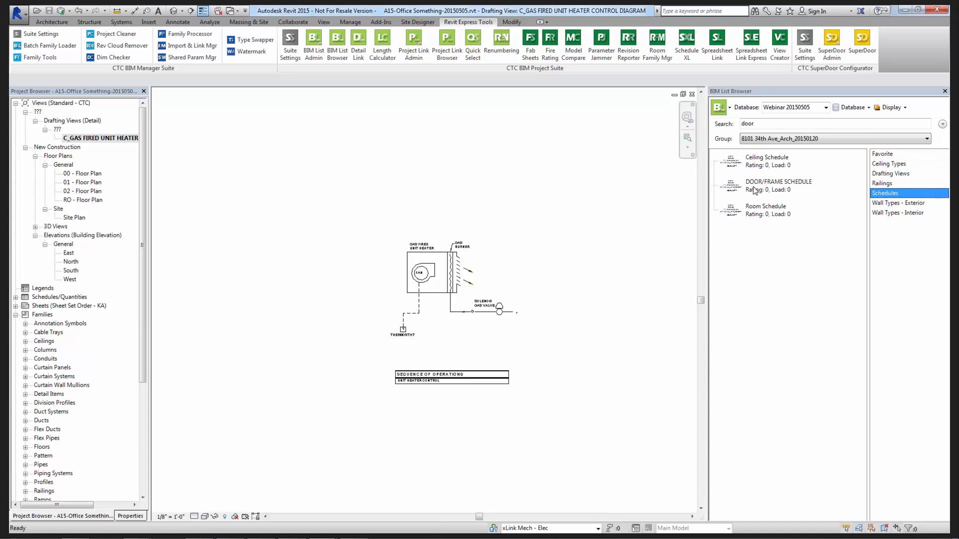
click(15, 298)
click(51, 306)
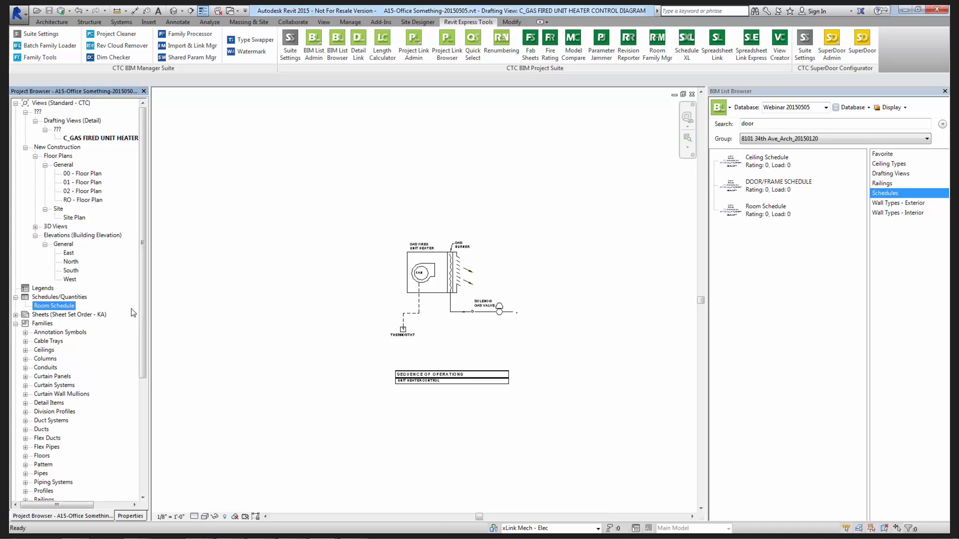
click(759, 215)
click(769, 194)
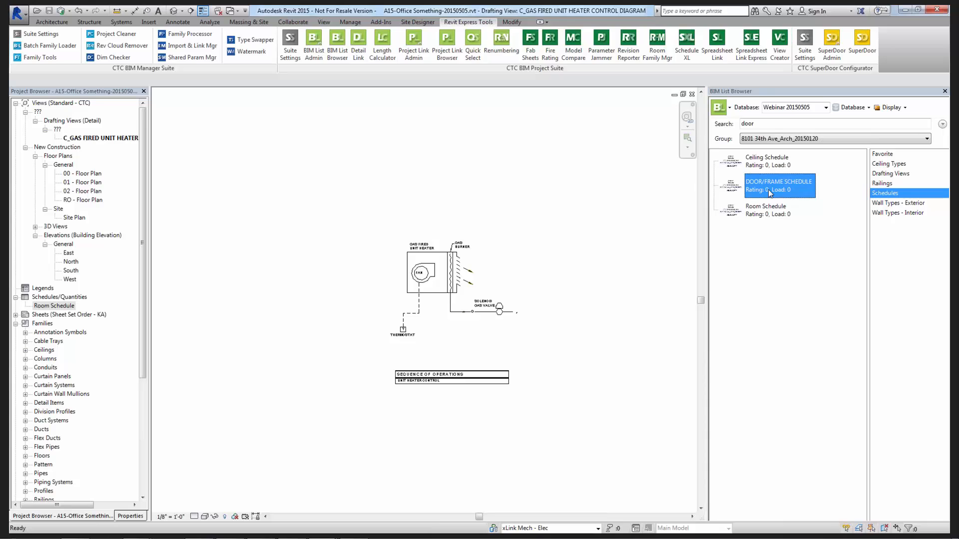
drag(767, 189, 539, 175)
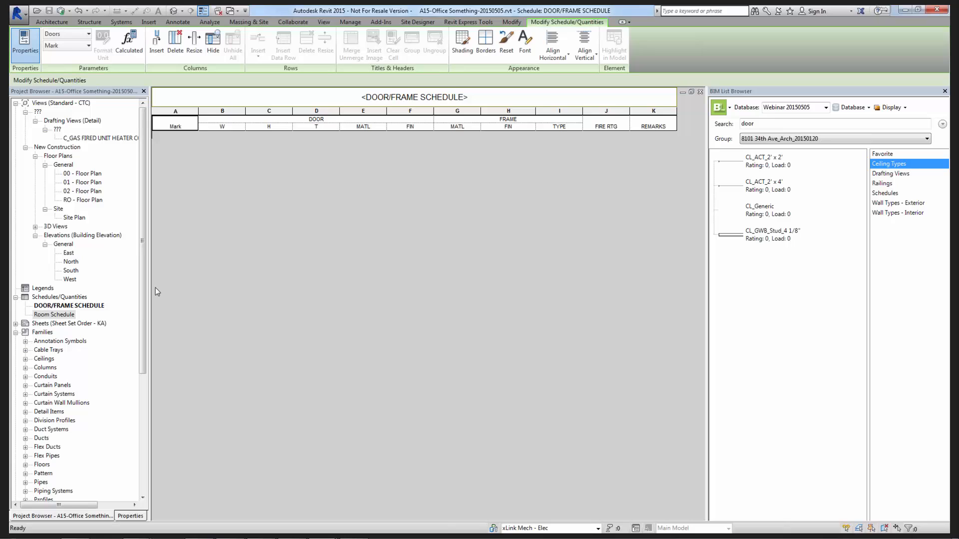
click(55, 306)
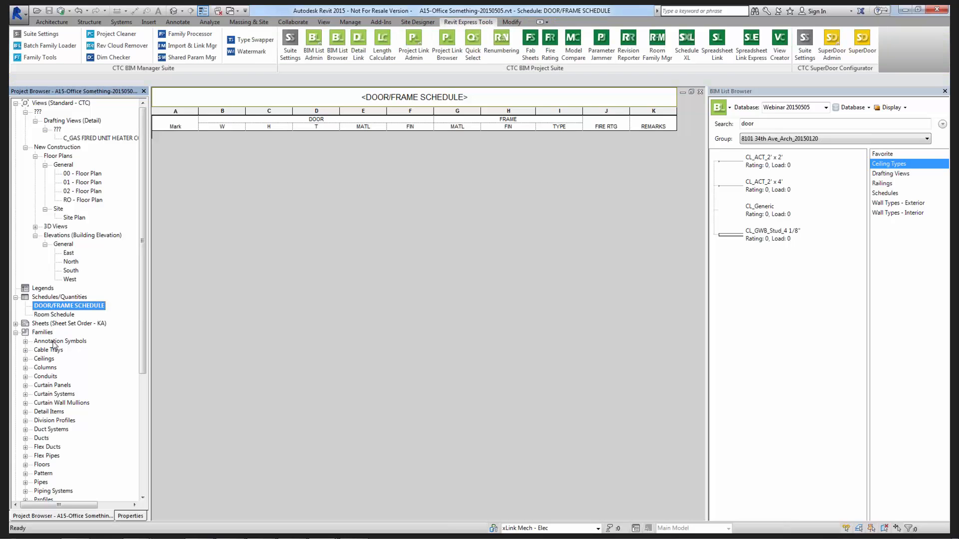
double_click(81, 182)
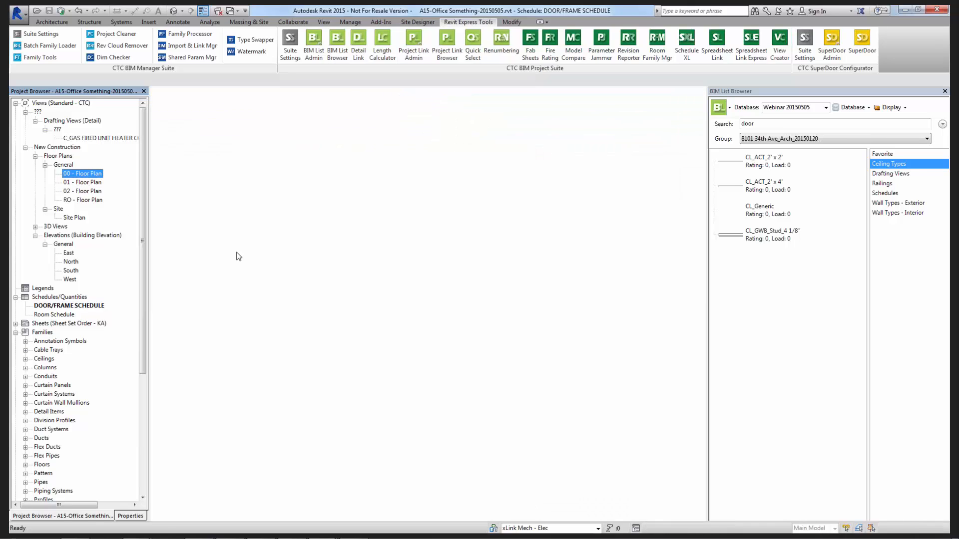
Compare the door families in the Commercial, Healthcare and Multi Family groups, and return to the 8101 34th Ave_Arch_20150120 group.
click(810, 139)
click(799, 156)
click(758, 139)
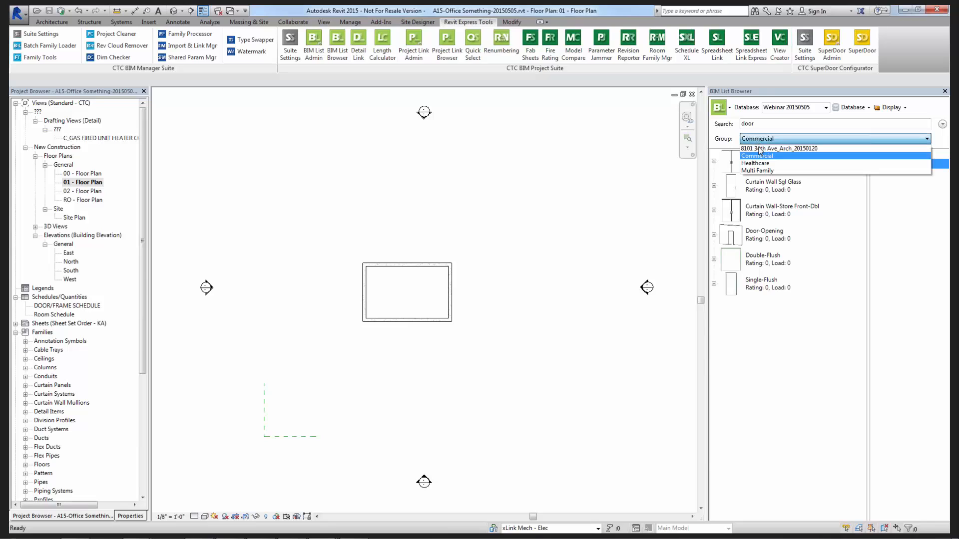
click(767, 163)
click(769, 141)
click(768, 171)
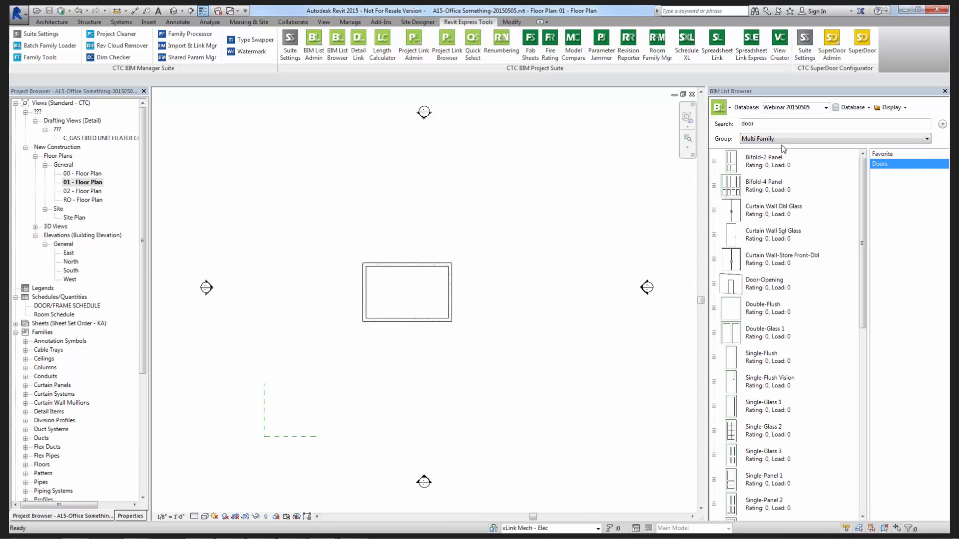
click(781, 140)
click(774, 156)
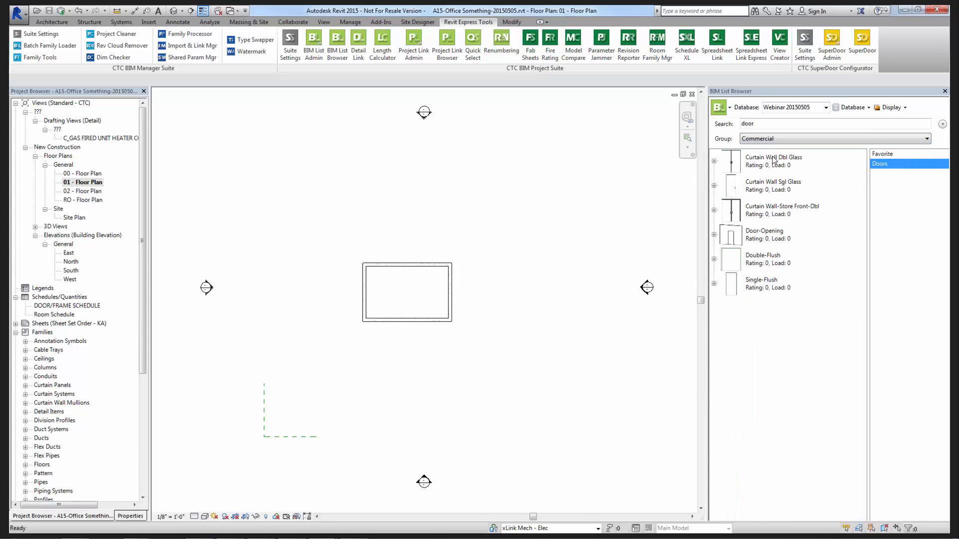
click(772, 139)
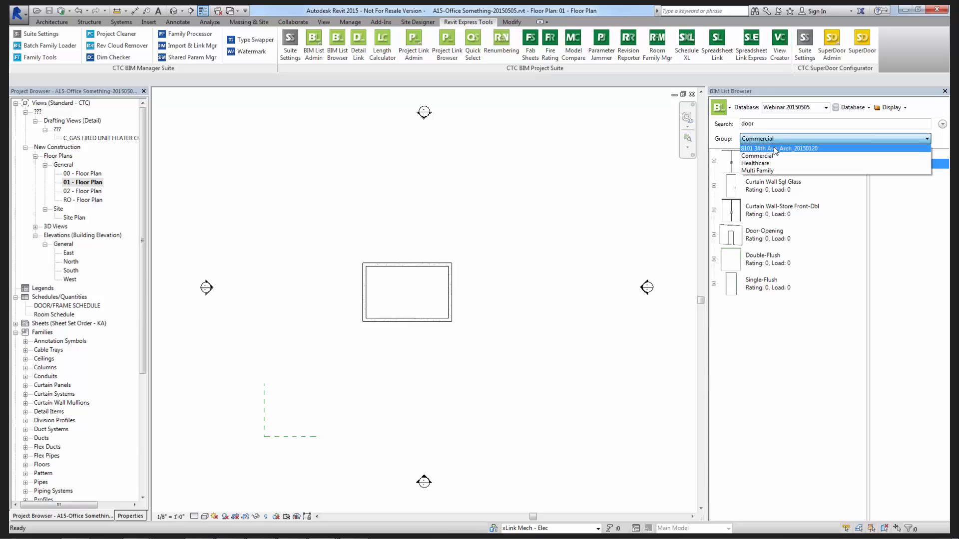
click(772, 150)
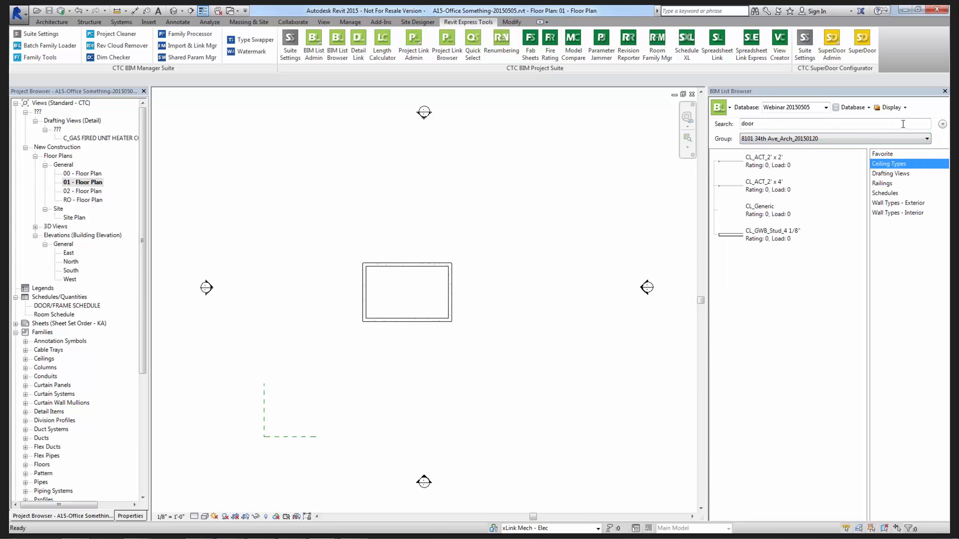
Open the advanced search and set its first filter to Category Name Equal Doors.
click(942, 125)
click(760, 140)
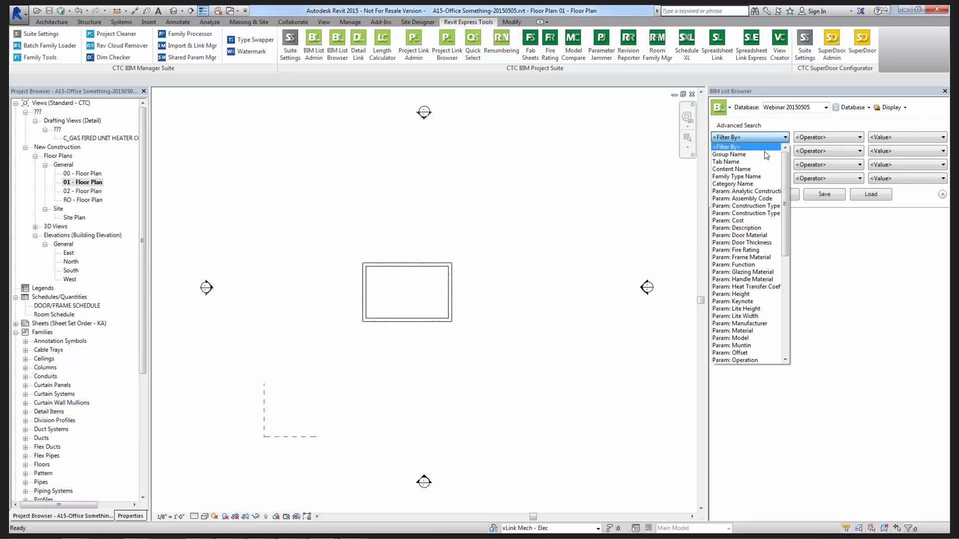
click(760, 184)
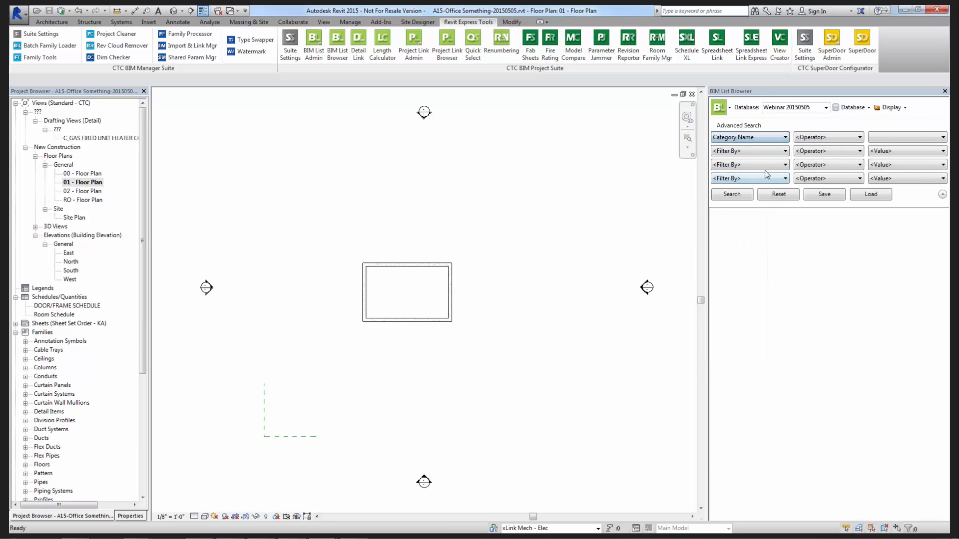
click(822, 137)
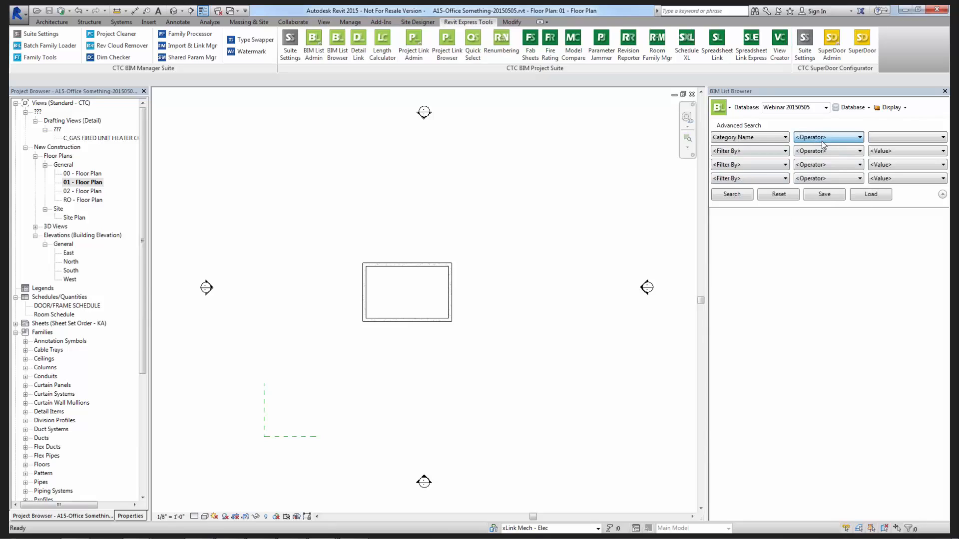
click(822, 148)
click(875, 139)
click(878, 162)
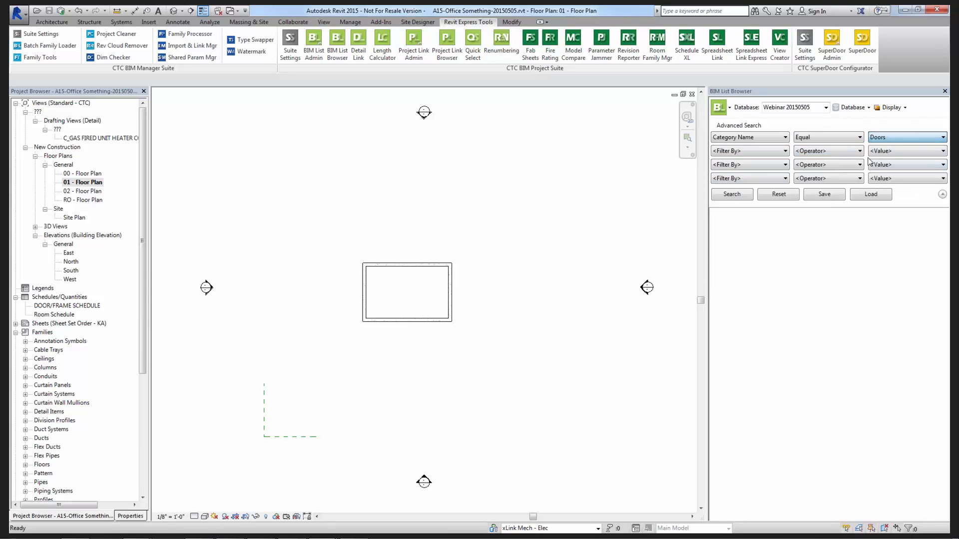
click(883, 138)
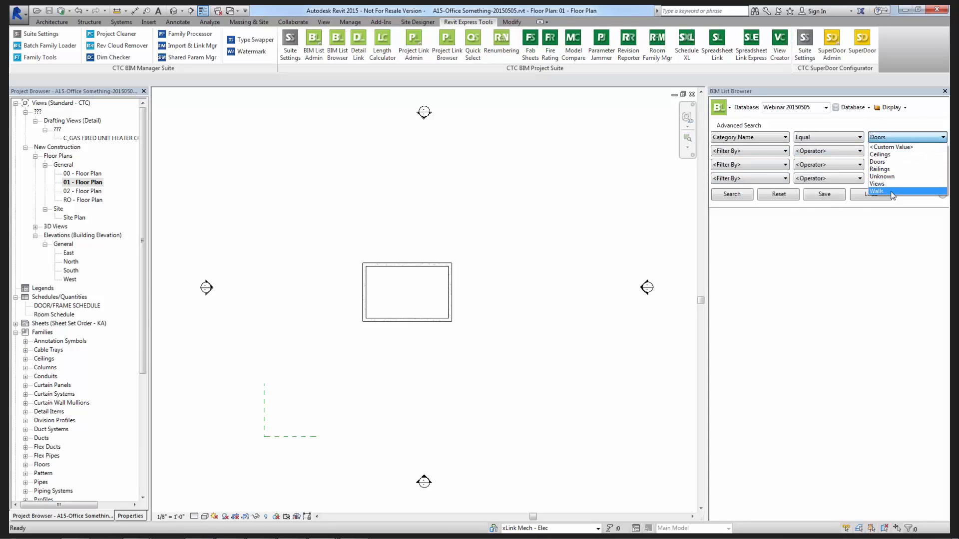
click(896, 162)
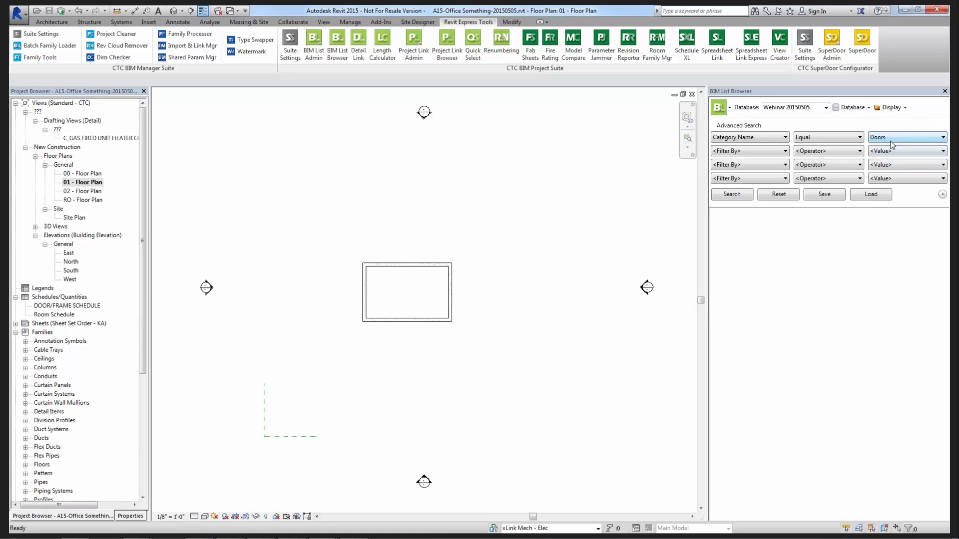
Add a second search filter for Content Name Contains with the custom value Double.
click(785, 150)
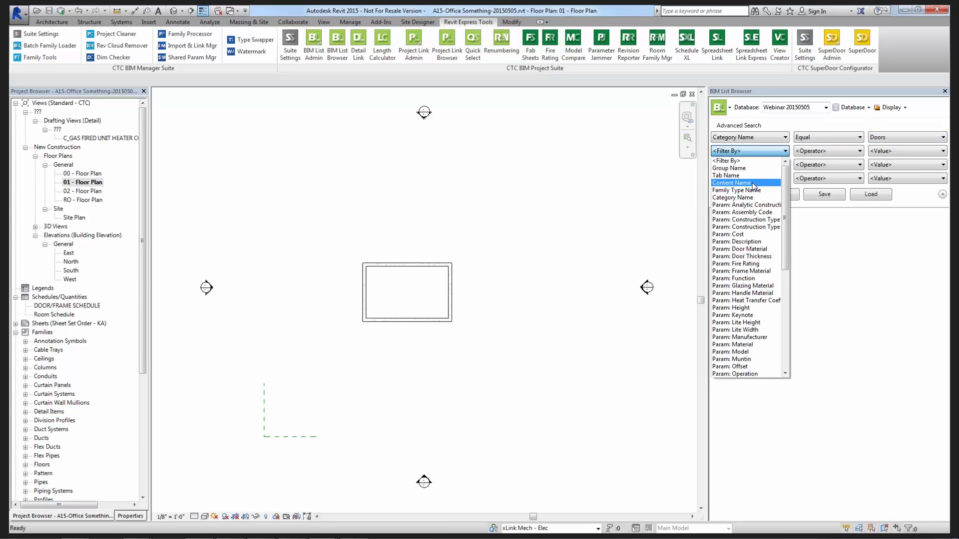
click(734, 183)
click(816, 152)
click(818, 158)
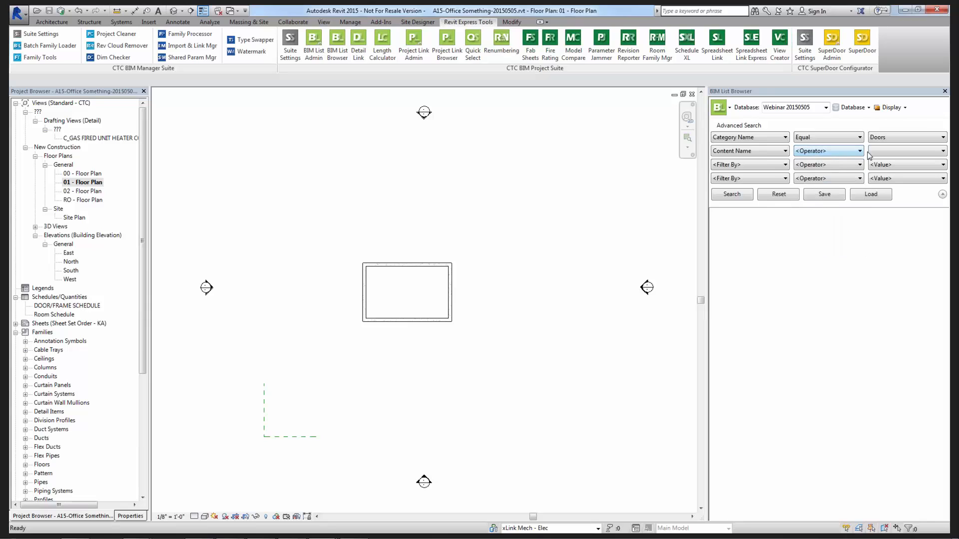
click(849, 154)
click(833, 183)
click(889, 153)
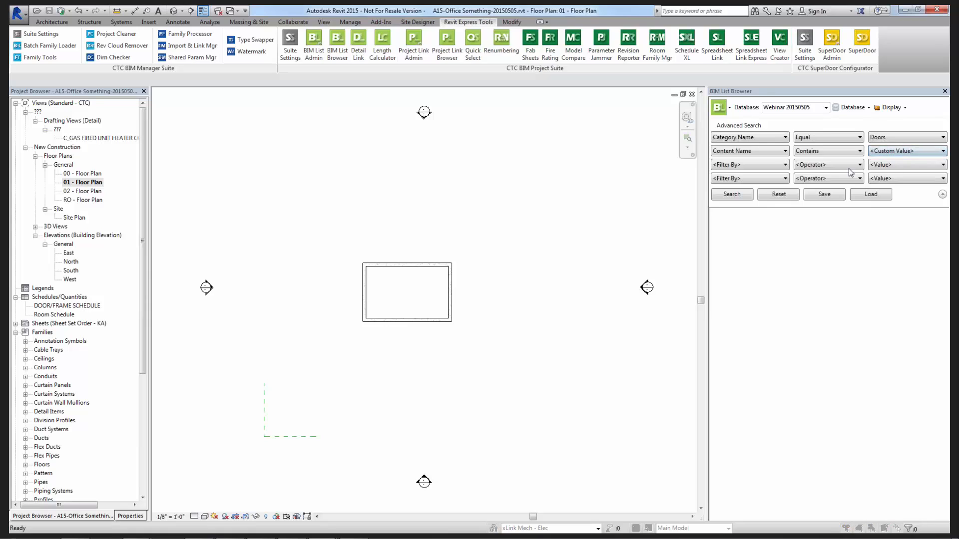
text(Double)
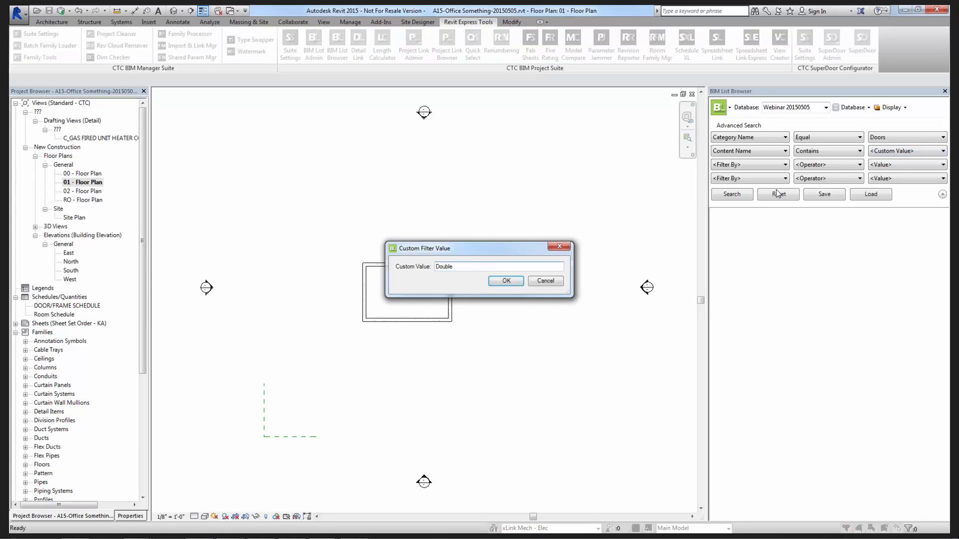
click(506, 280)
Run the advanced search and expand the Commercial and Multi Family groups in the results.
click(743, 195)
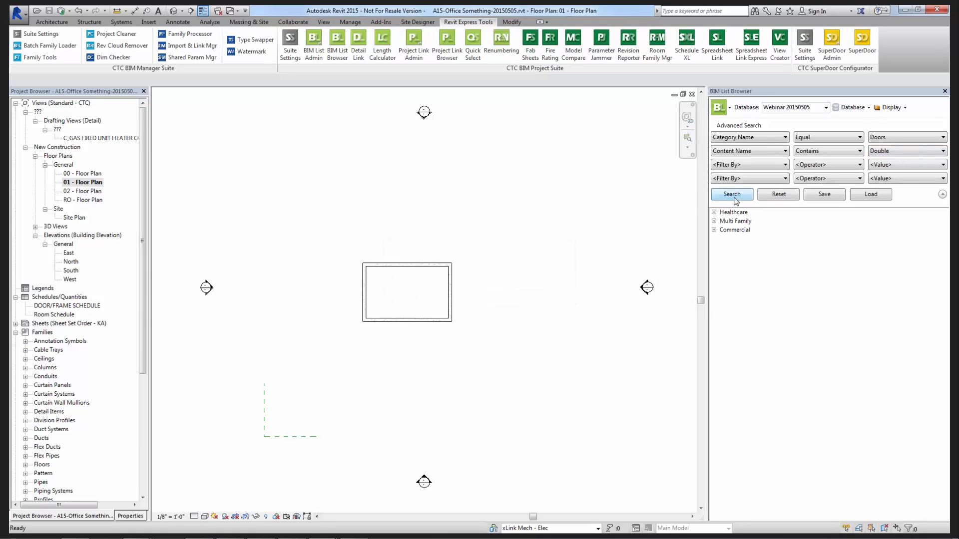
click(713, 230)
click(714, 221)
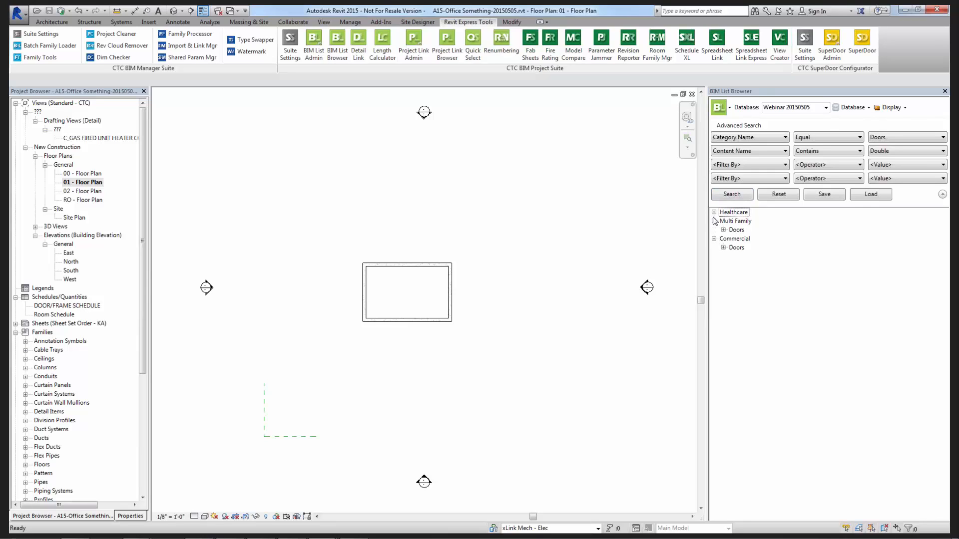
Expand the Doors categories in the Healthcare, Multi Family and Commercial search results and examine the double-door families in each group.
click(714, 212)
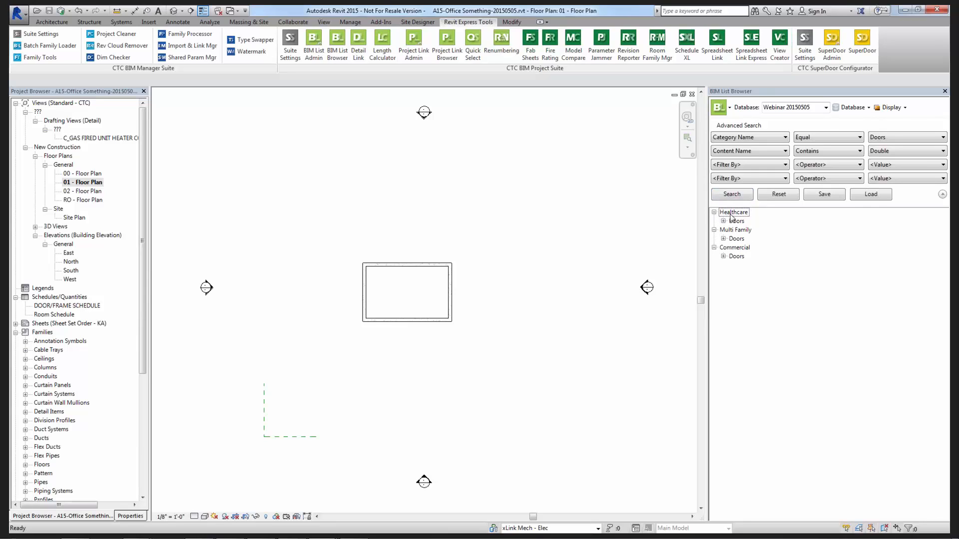
click(723, 257)
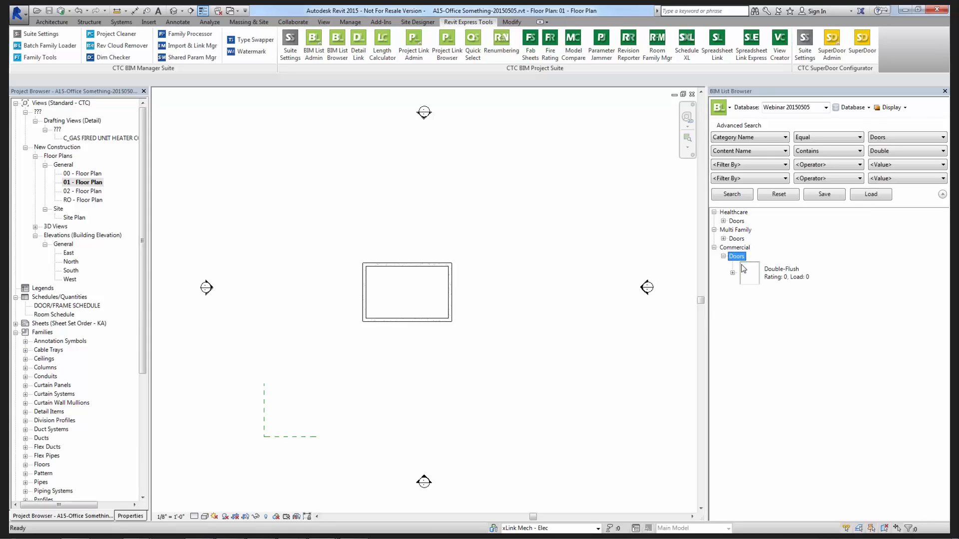
click(777, 275)
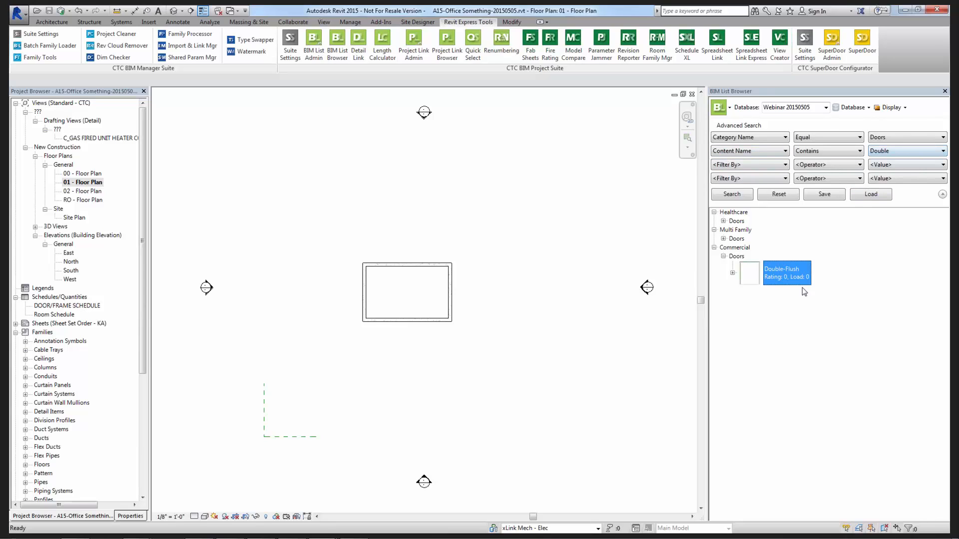
click(723, 238)
click(772, 258)
click(775, 280)
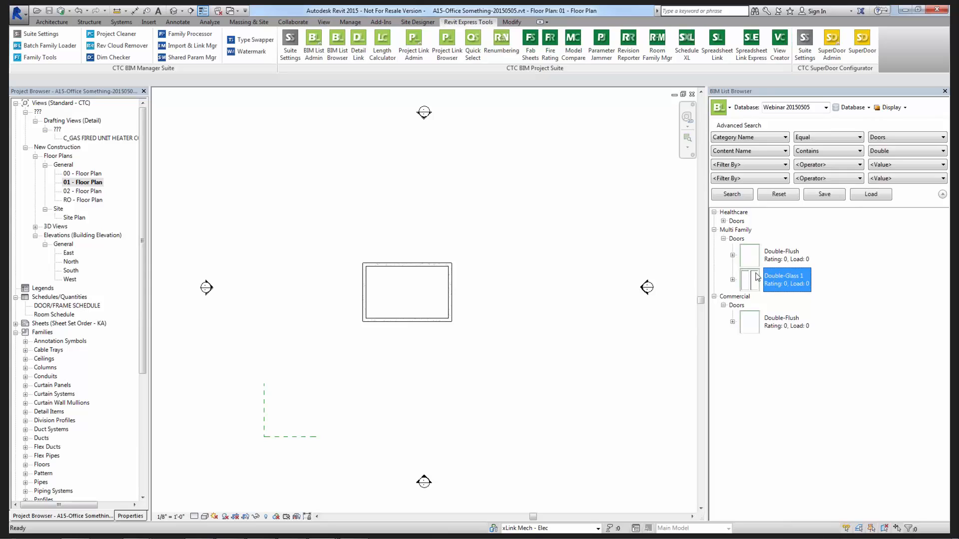
click(723, 221)
click(772, 238)
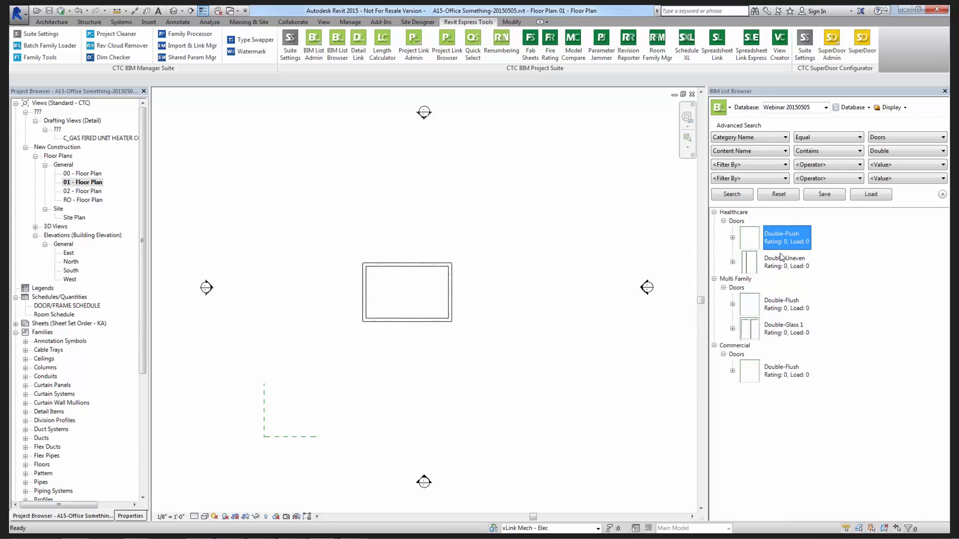
click(782, 259)
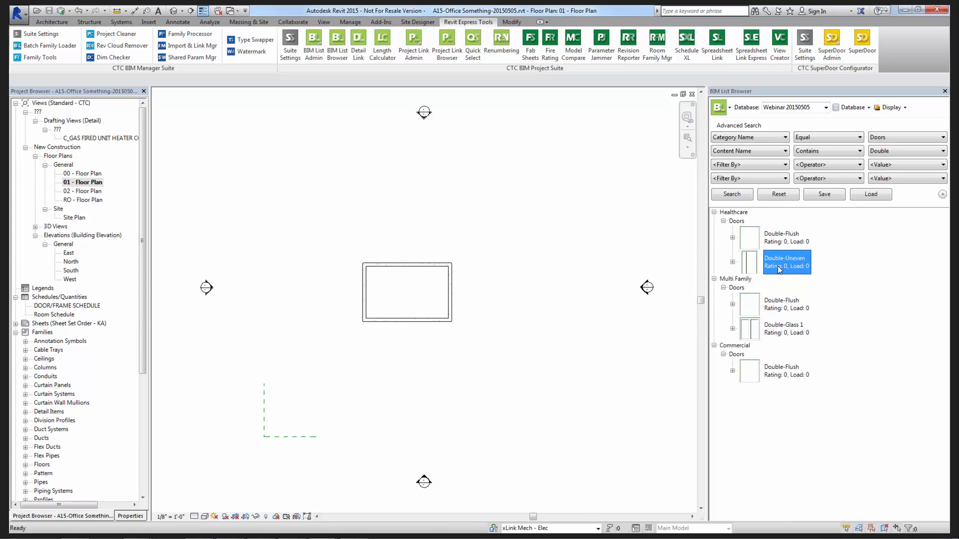
click(782, 326)
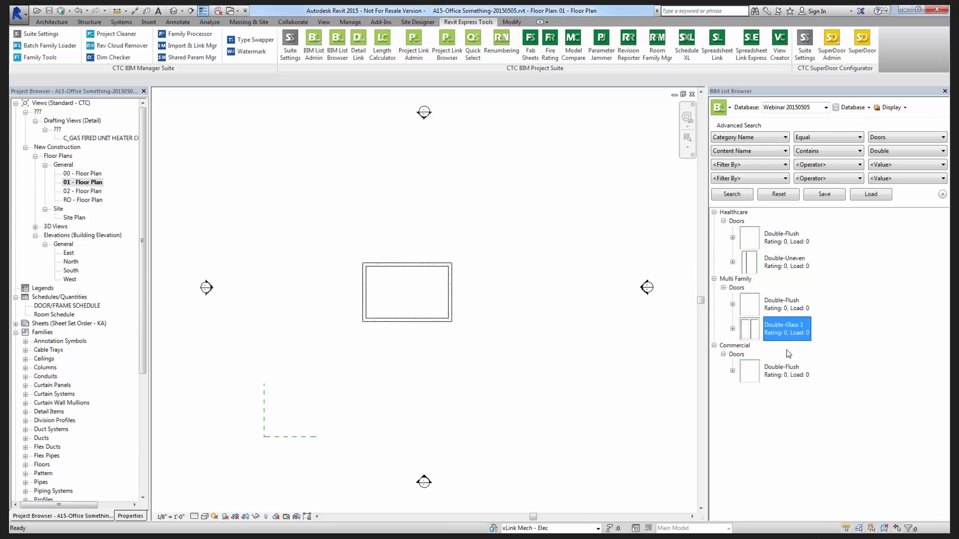
click(771, 379)
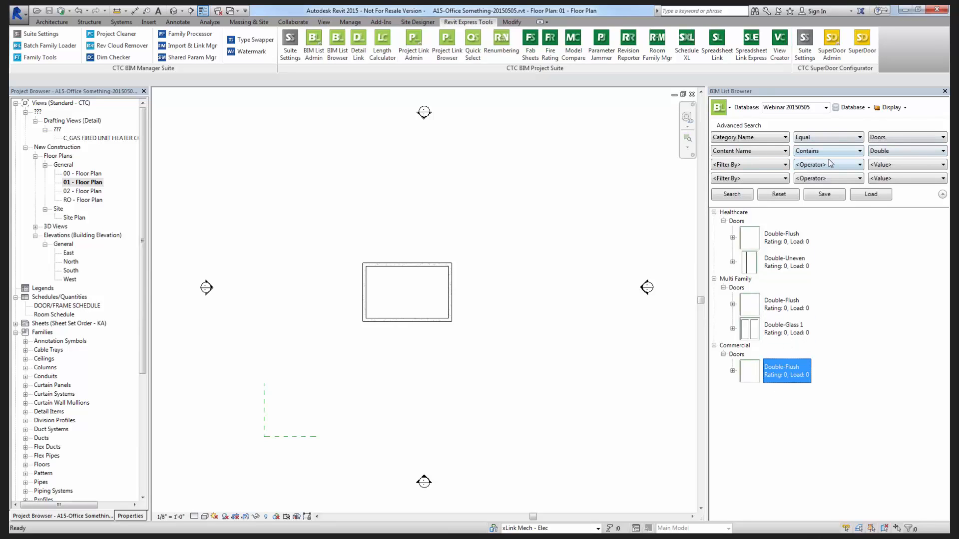